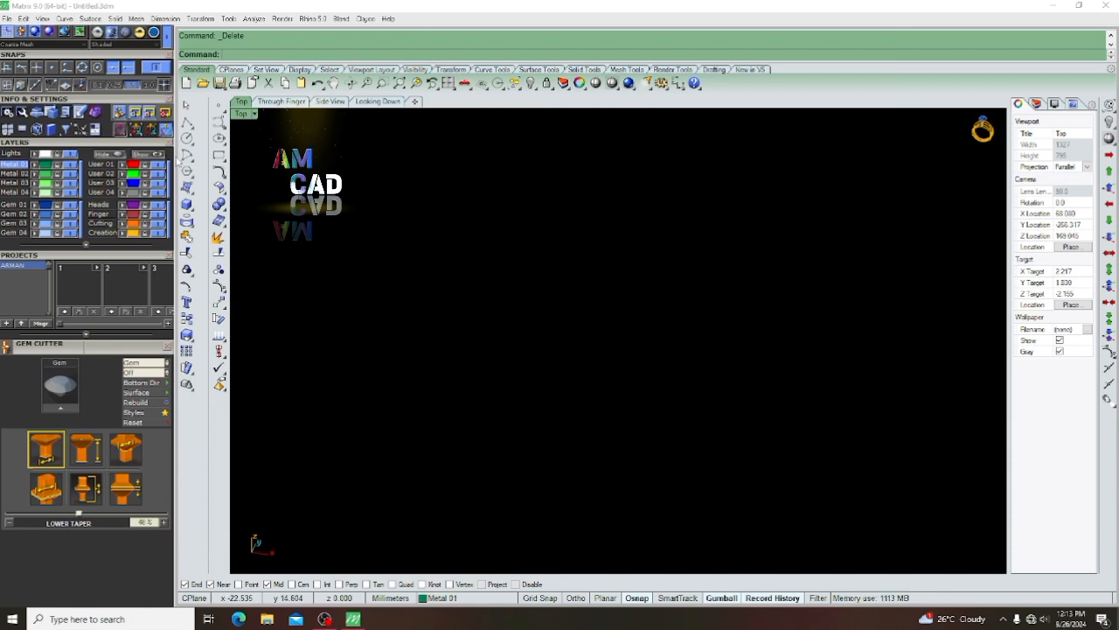
click(218, 155)
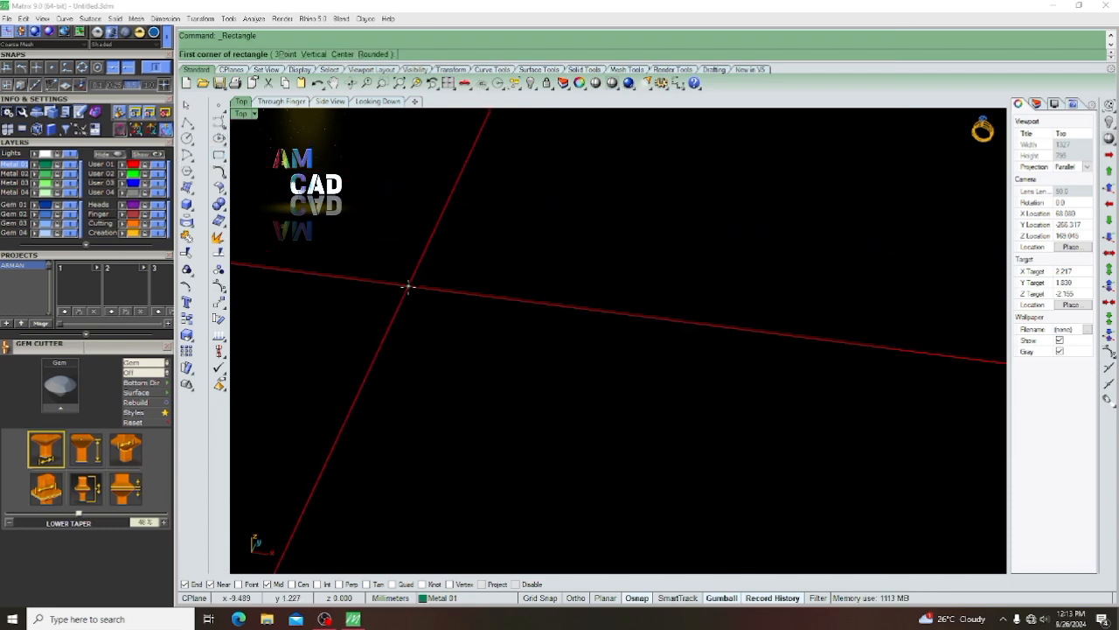
key(ctrl+F1)
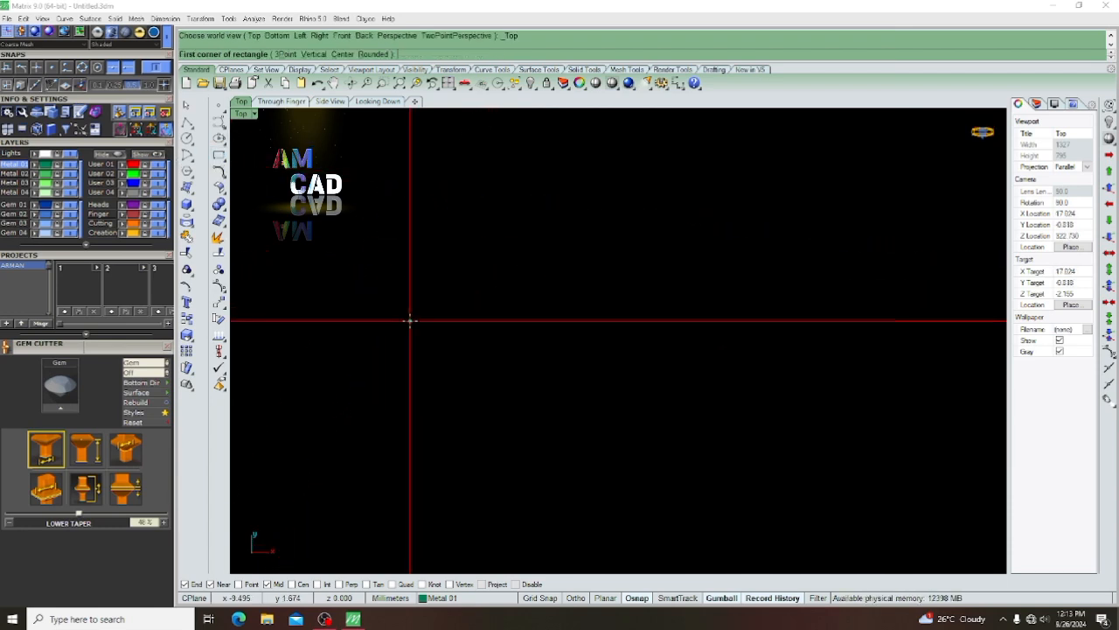
click(405, 303)
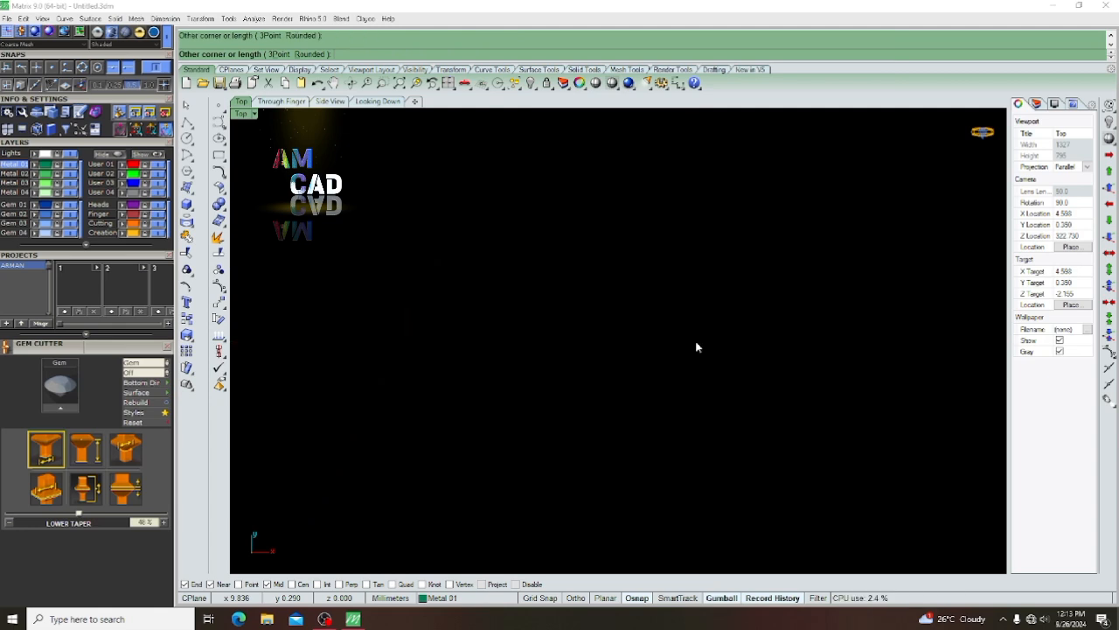
key(Escape)
Draw a horizontal line in the Top view that extends to both sides of the origin
text(Line)
key(Return)
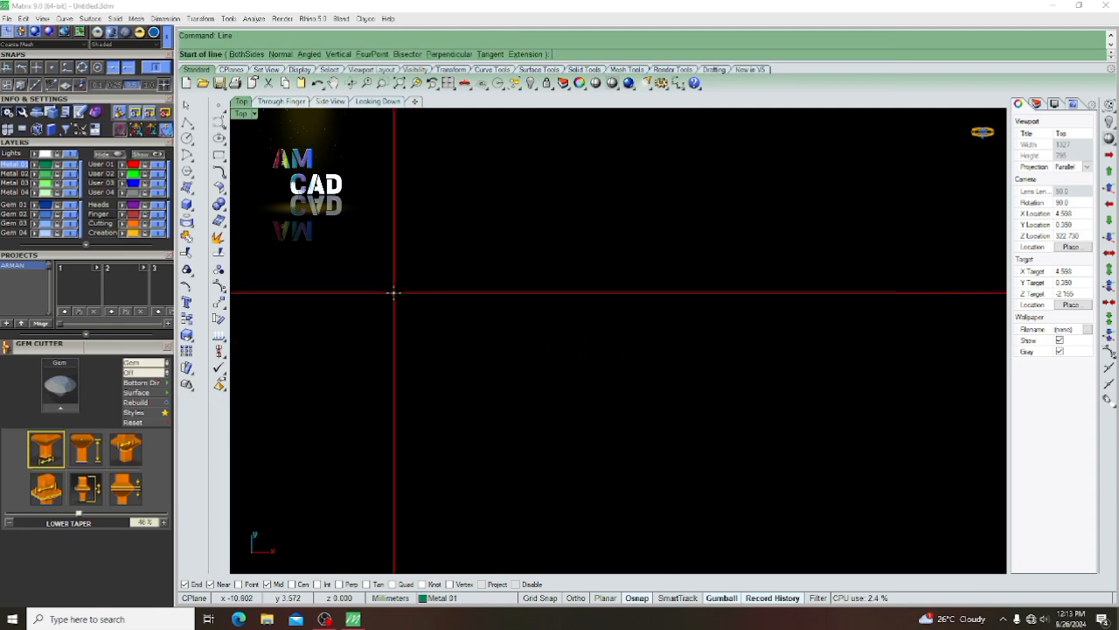
click(550, 346)
text(b)
key(Return)
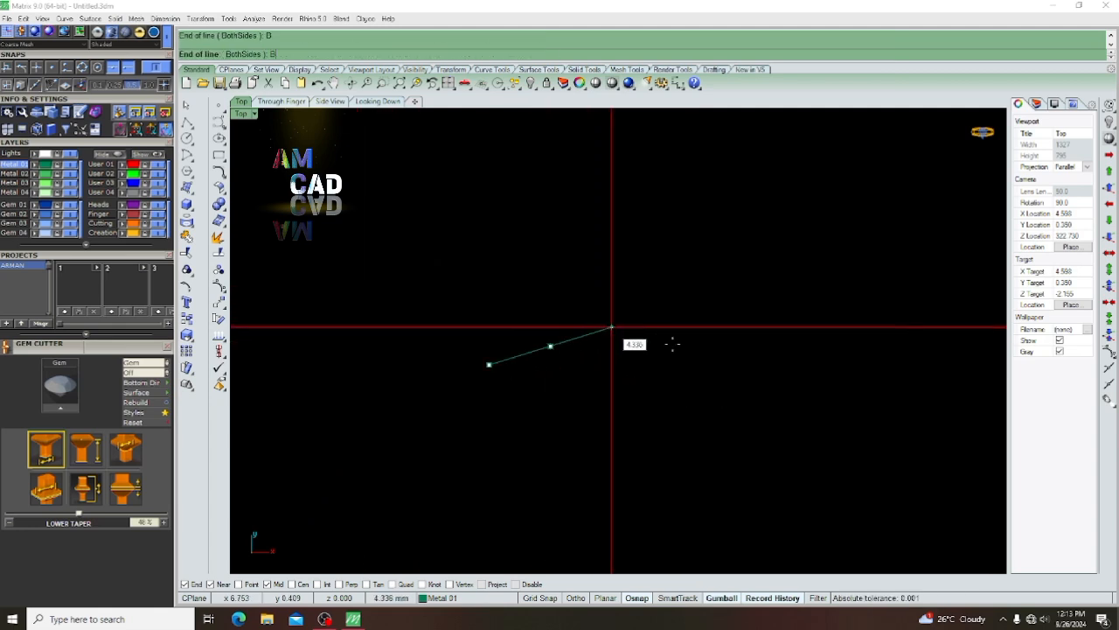
key(shift)
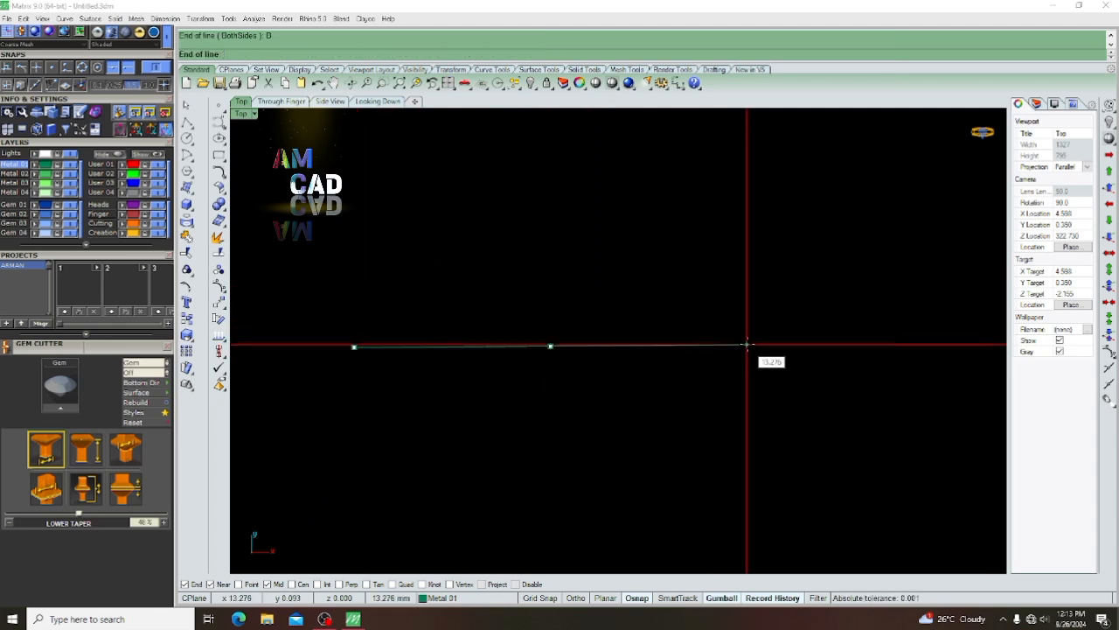
click(803, 346)
Offset the horizontal line 2.3 mm downward
click(735, 346)
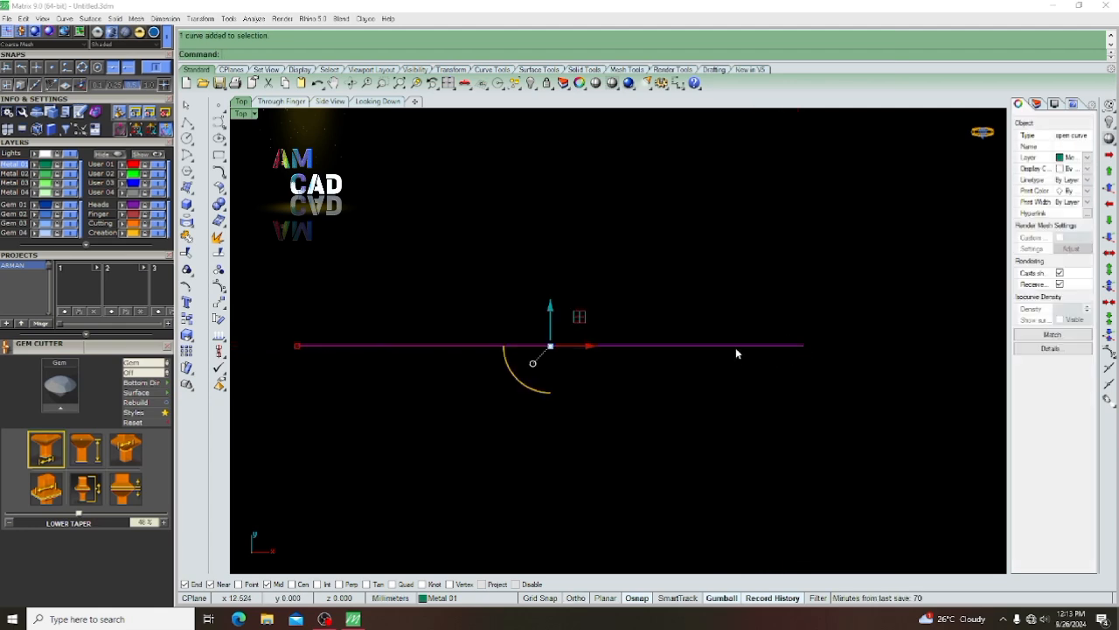
text(offset)
key(Return)
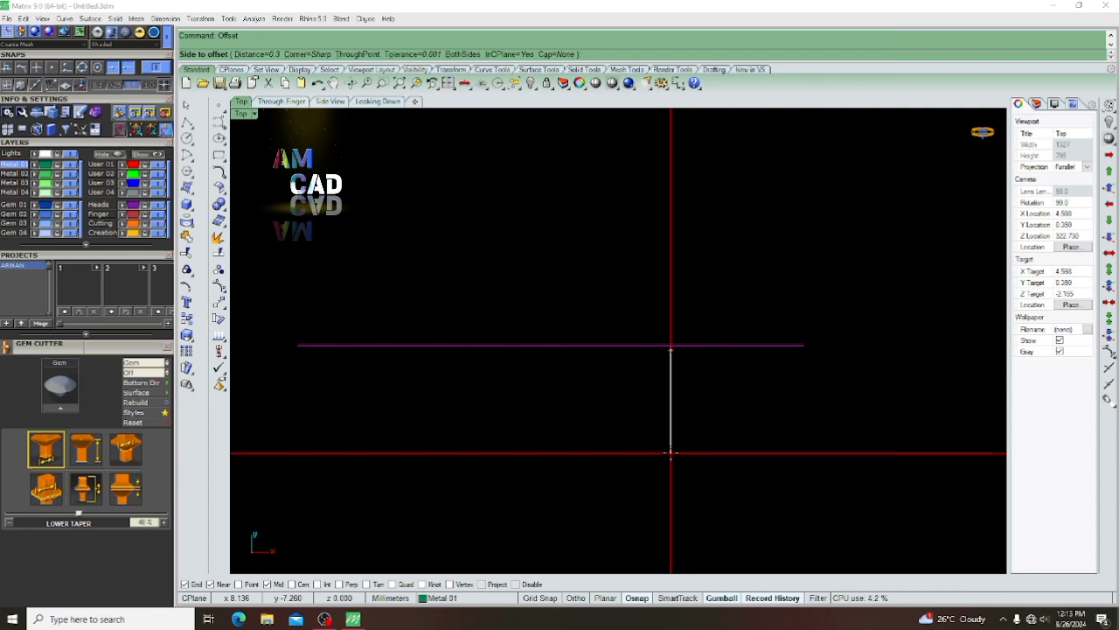
text(1.3)
key(Return)
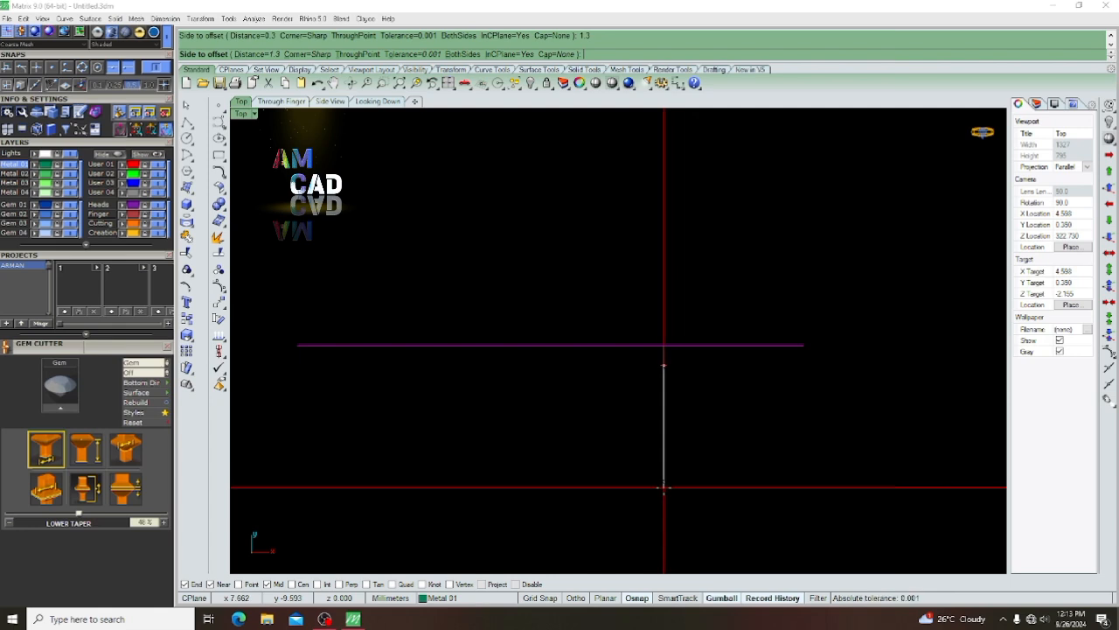
scroll(662, 487, up, 5)
scroll(664, 488, down, 4)
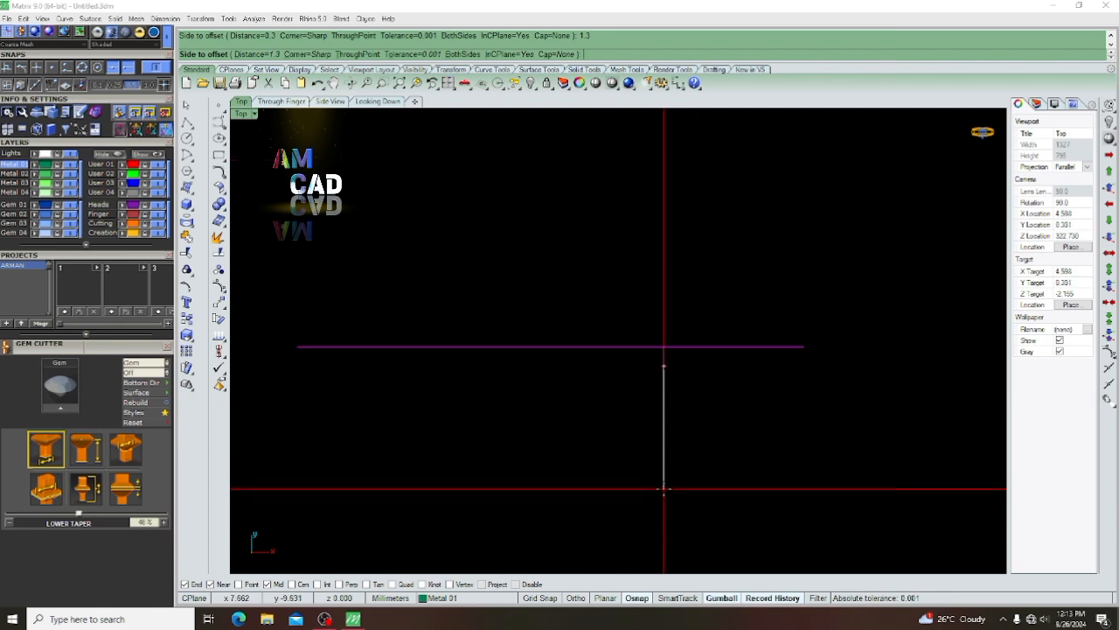
scroll(664, 487, up, 2)
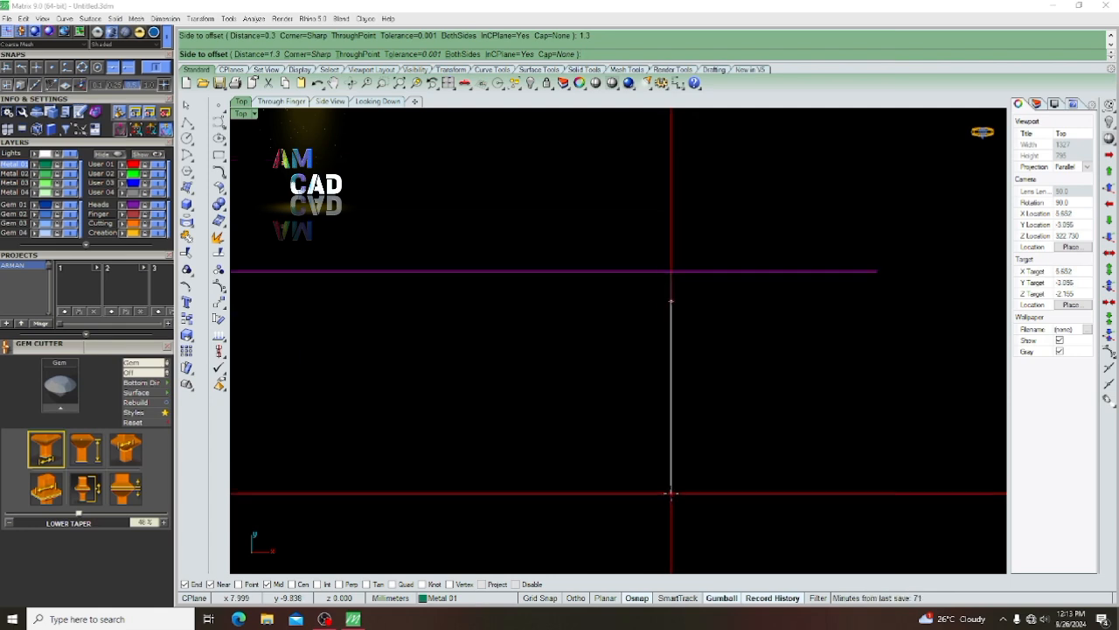
scroll(542, 500, down, 2)
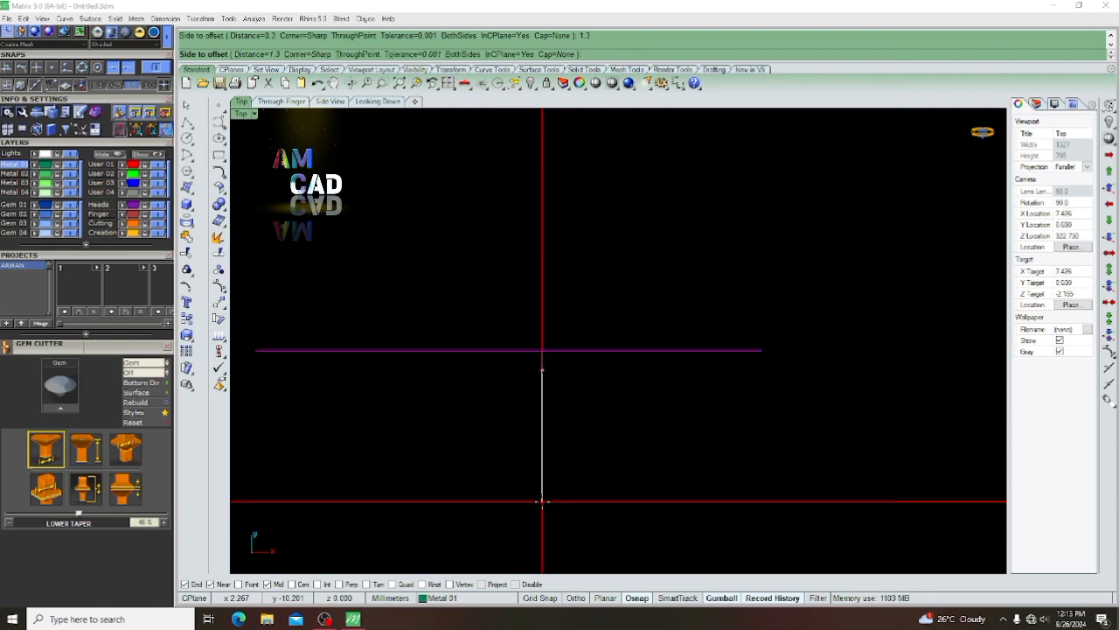
scroll(542, 500, up, 1)
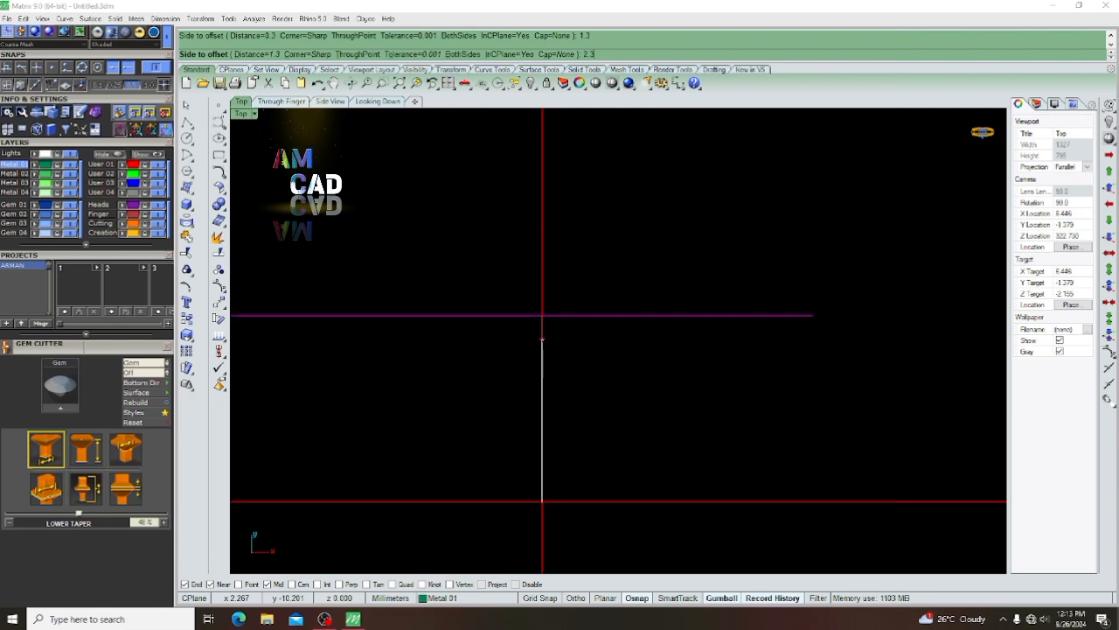
click(542, 501)
scroll(623, 337, up, 2)
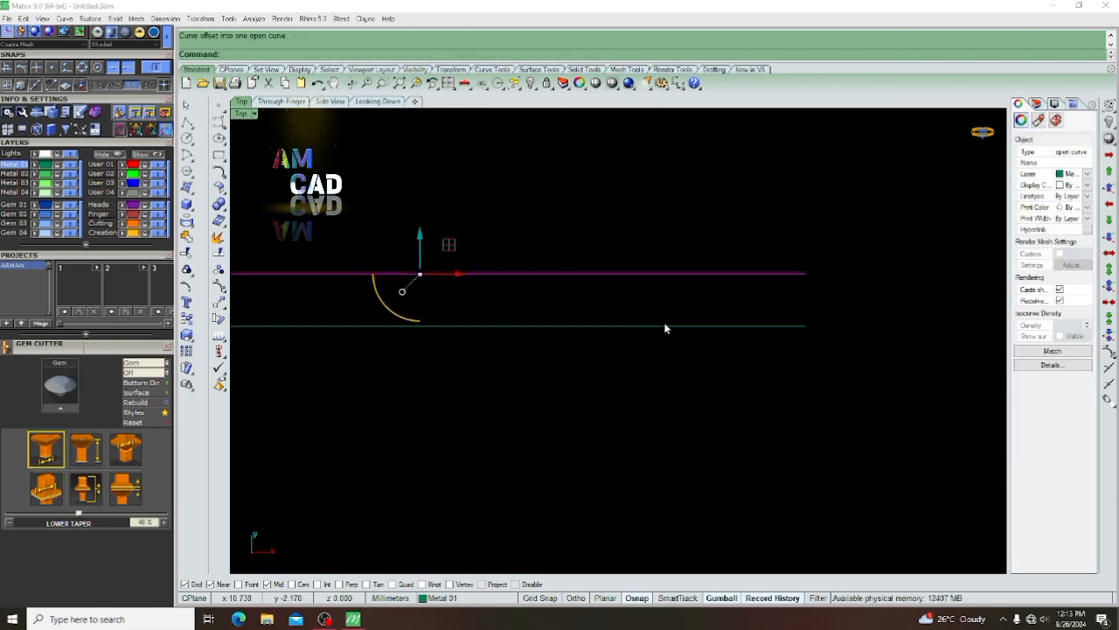
scroll(784, 307, up, 4)
drag(821, 249, 784, 351)
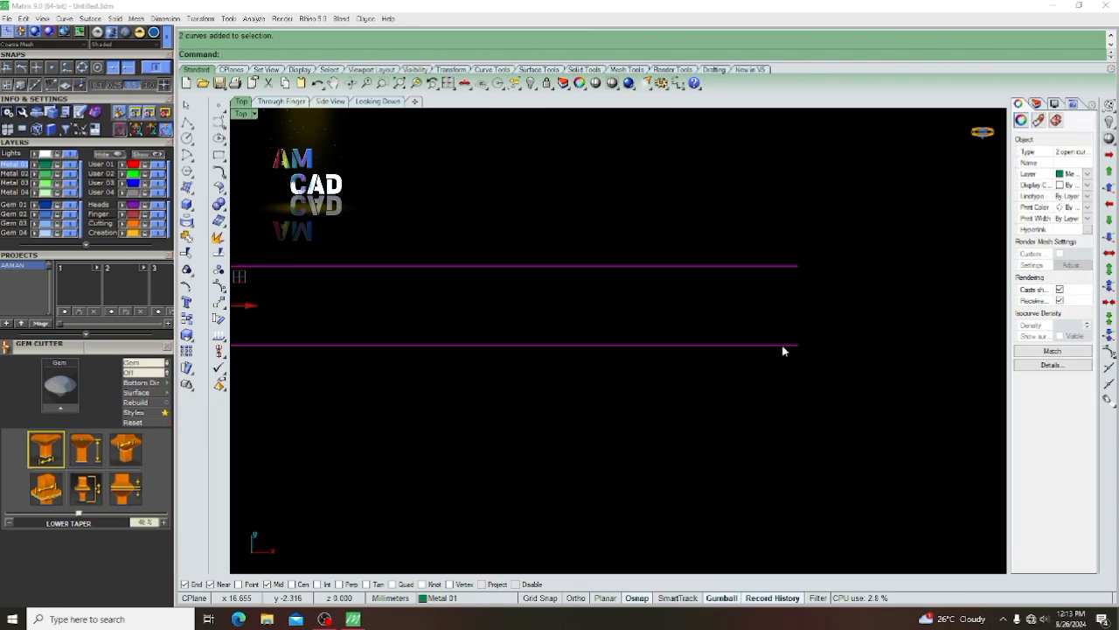
key(Return)
key(F1)
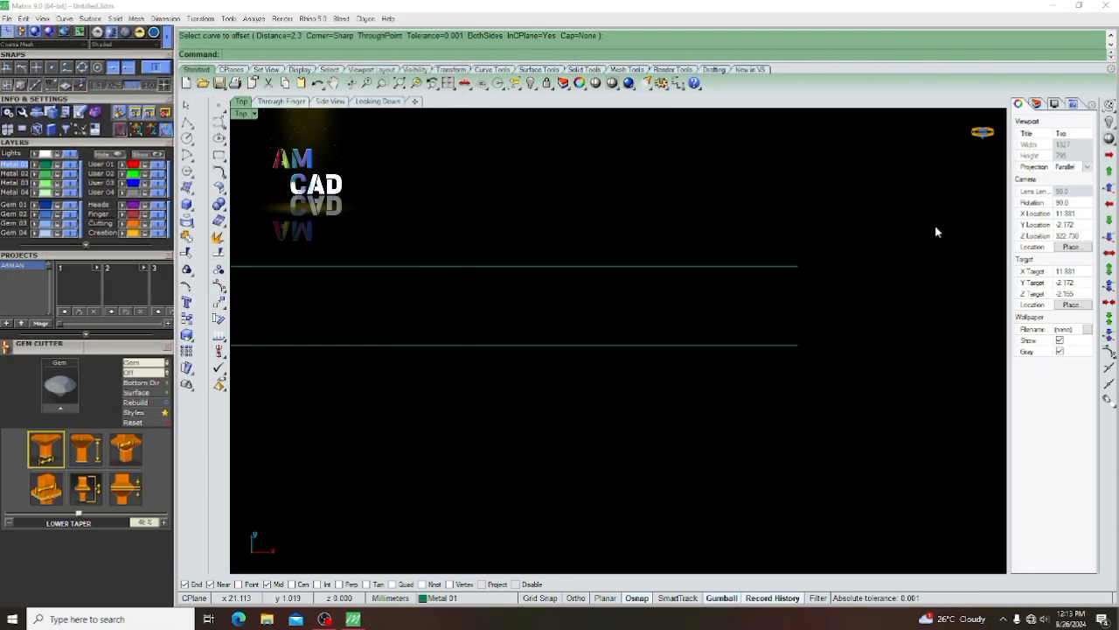
key(Return)
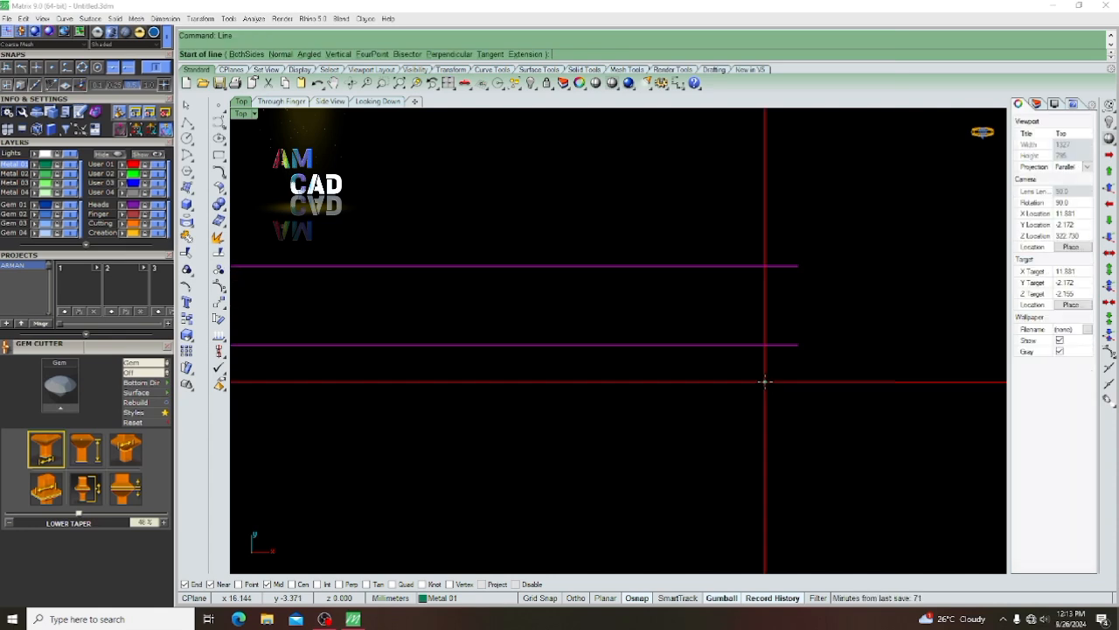
key(Escape)
key(Escape)
Loft a surface between the two parallel lines with Normal style and no simplification
drag(850, 215, 742, 467)
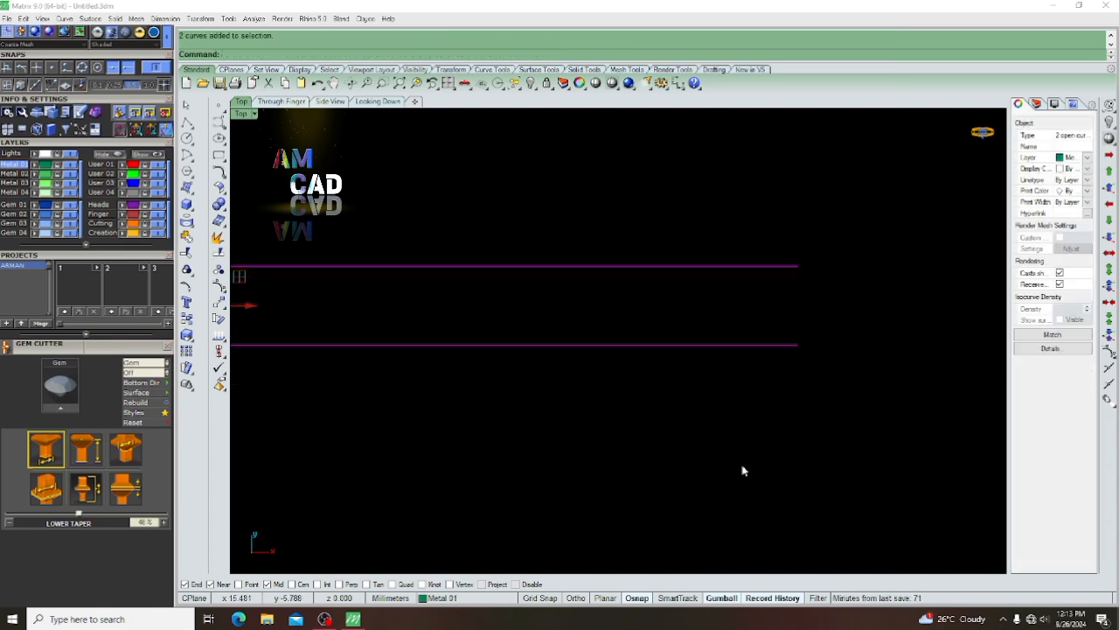
text(K)
text(o)
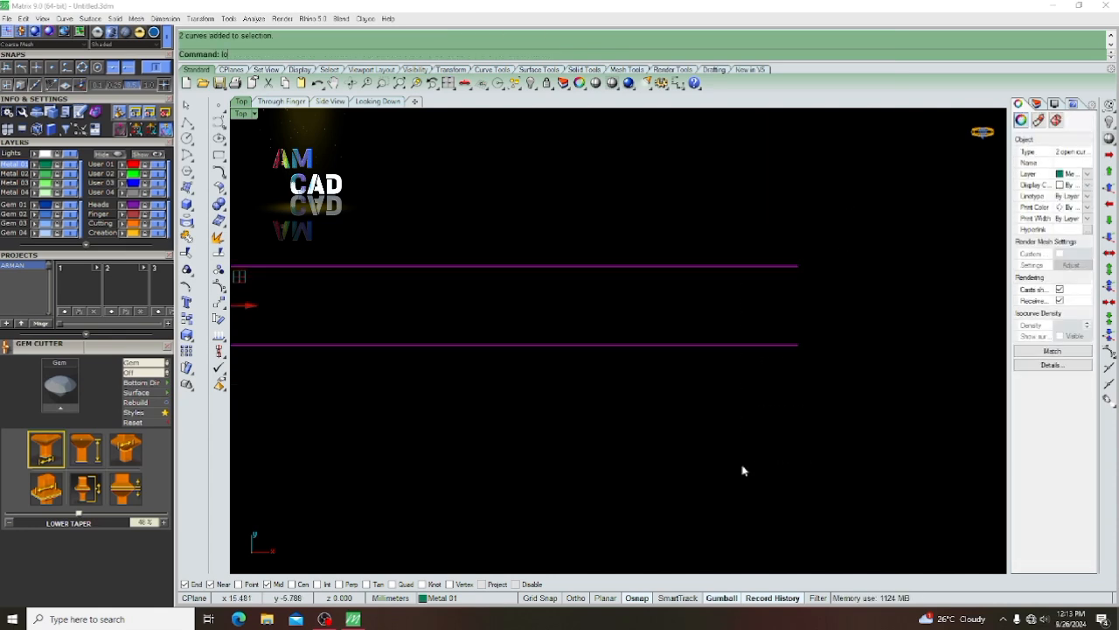
text(ft)
key(Return)
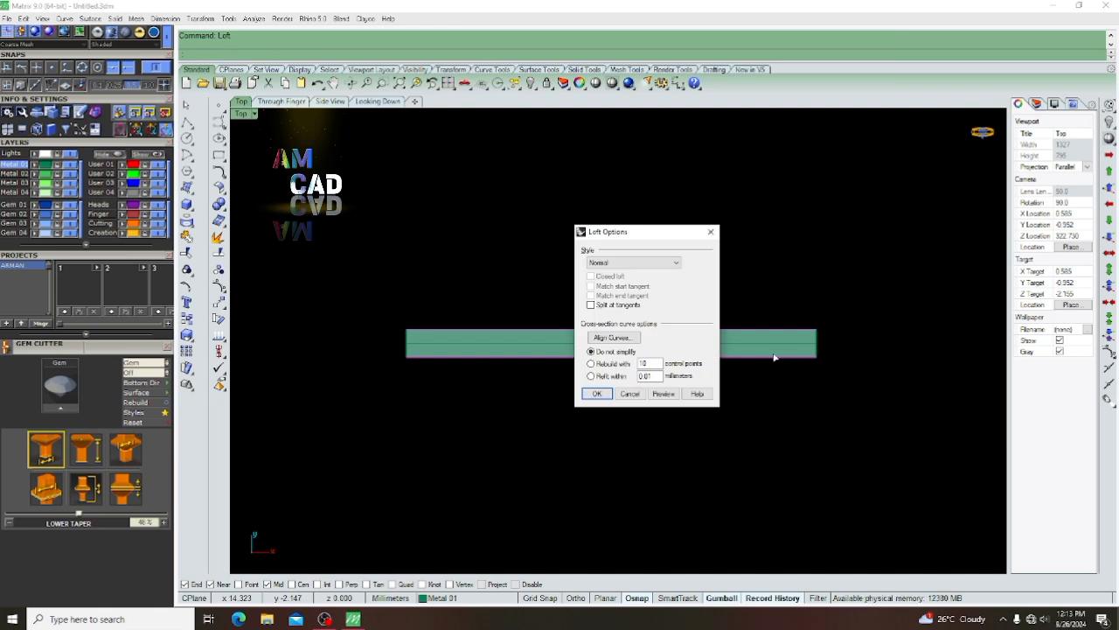
key(Return)
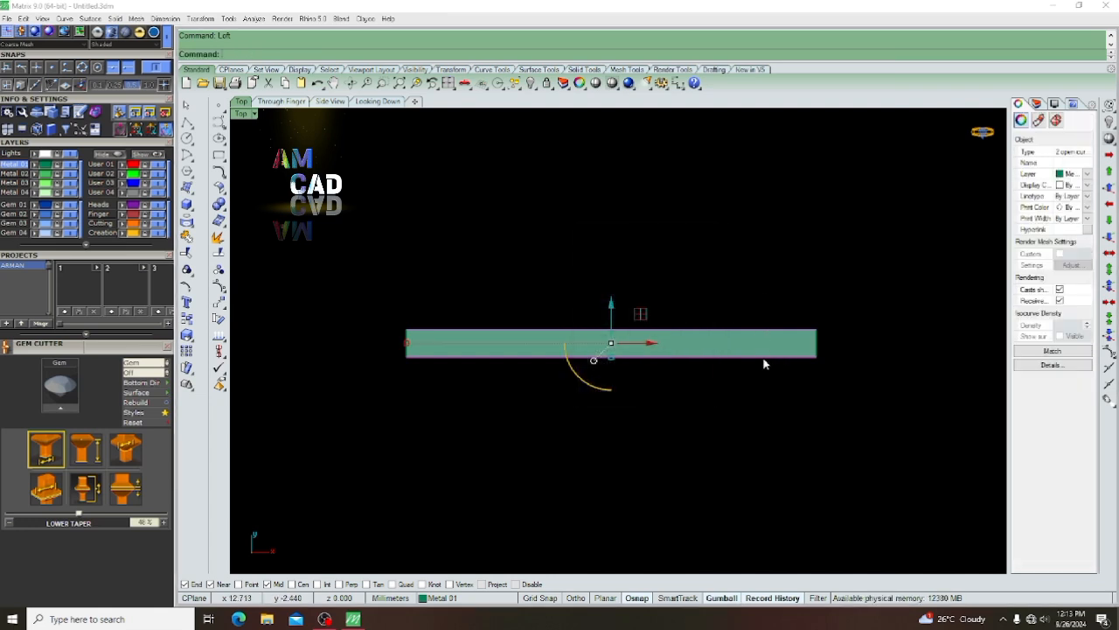
Start a solid extrusion of the lofted surface in the Front view with BothSides turned off
click(763, 362)
scroll(641, 316, up, 2)
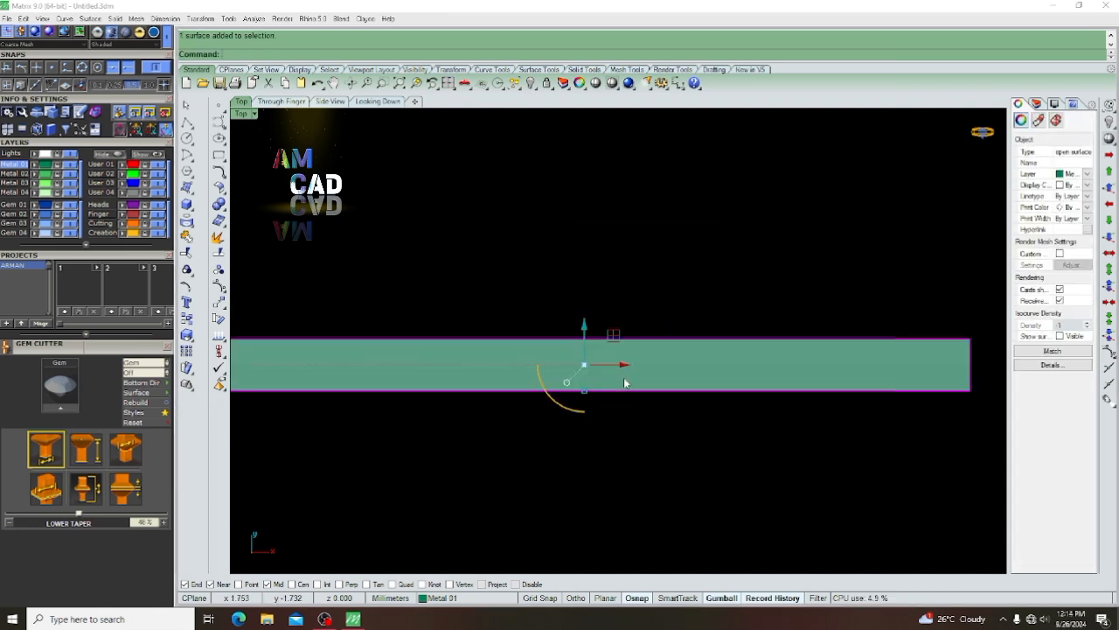
text(es)
key(Return)
key(F2)
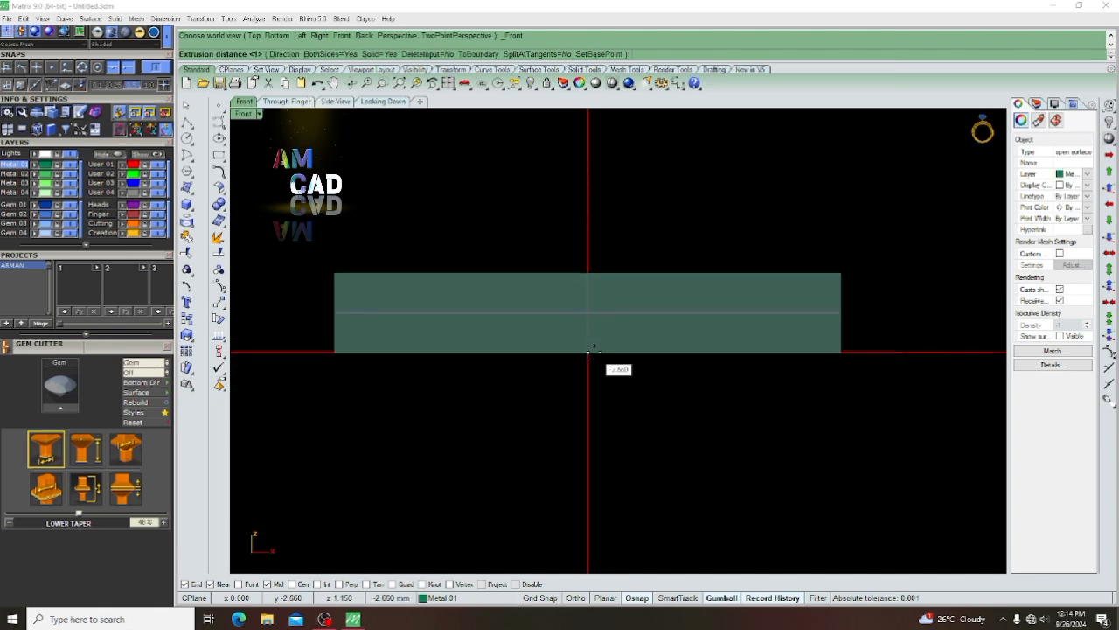
scroll(594, 337, up, 4)
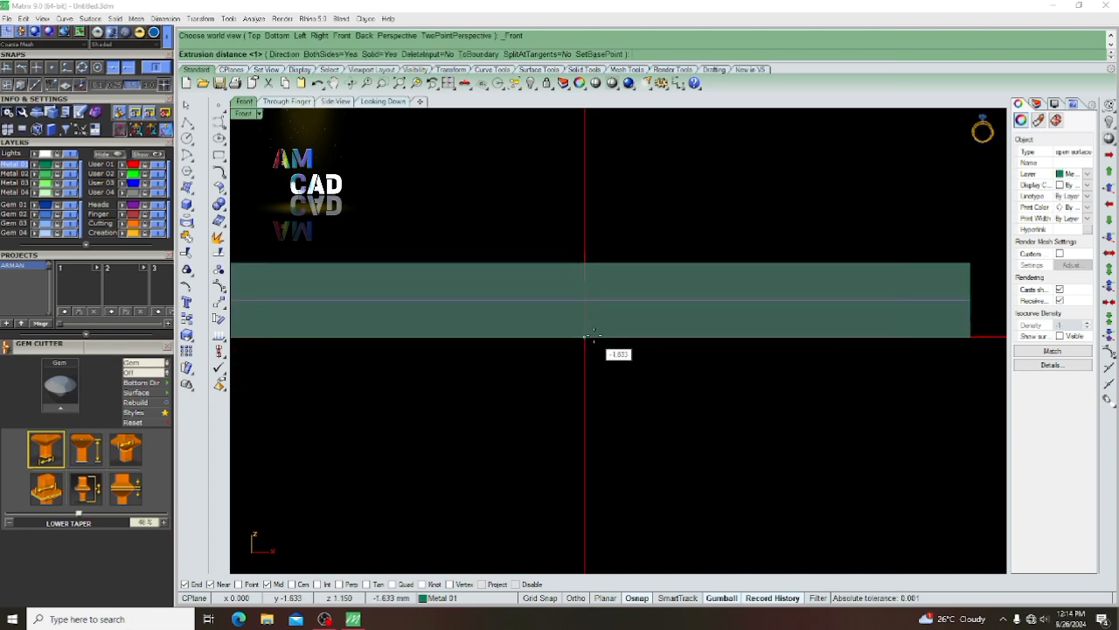
scroll(594, 332, down, 2)
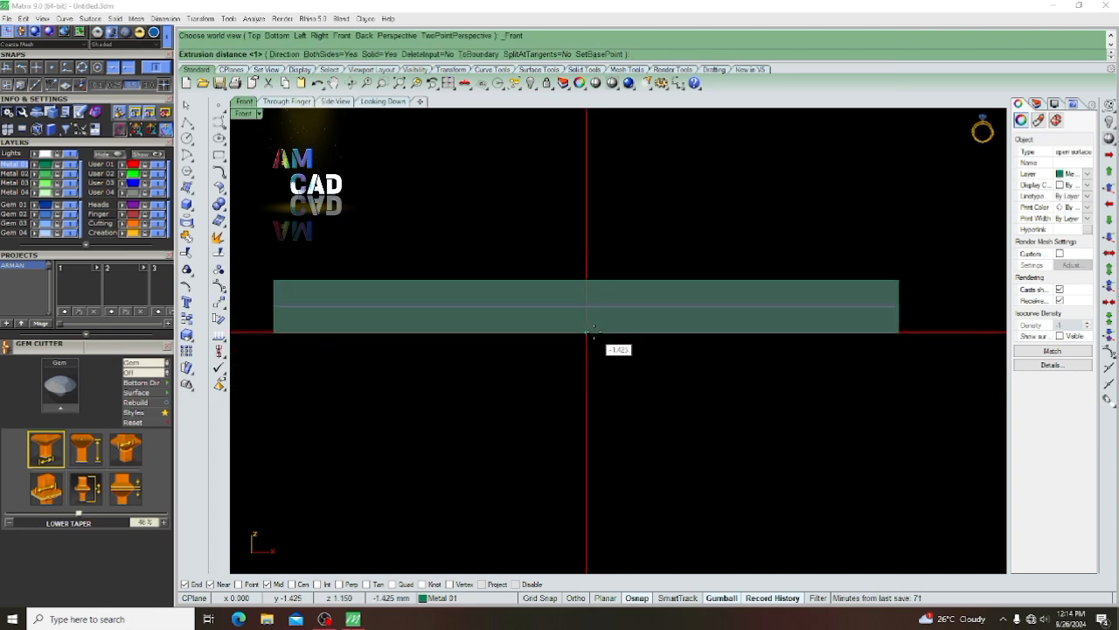
scroll(593, 331, up, 2)
scroll(590, 332, down, 5)
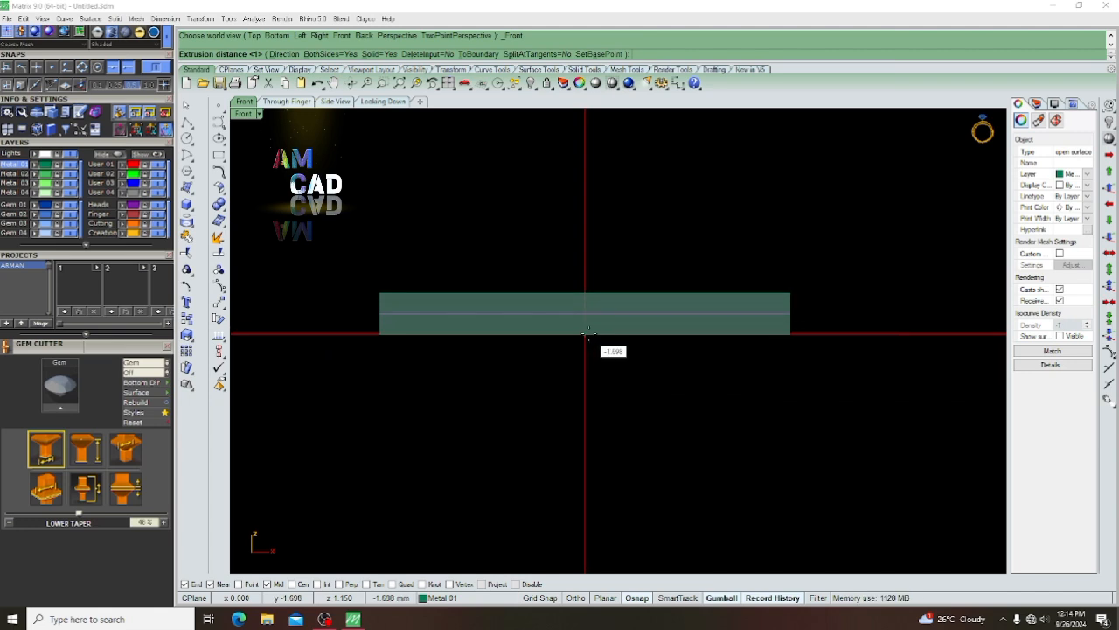
scroll(643, 337, down, 2)
scroll(628, 342, up, 5)
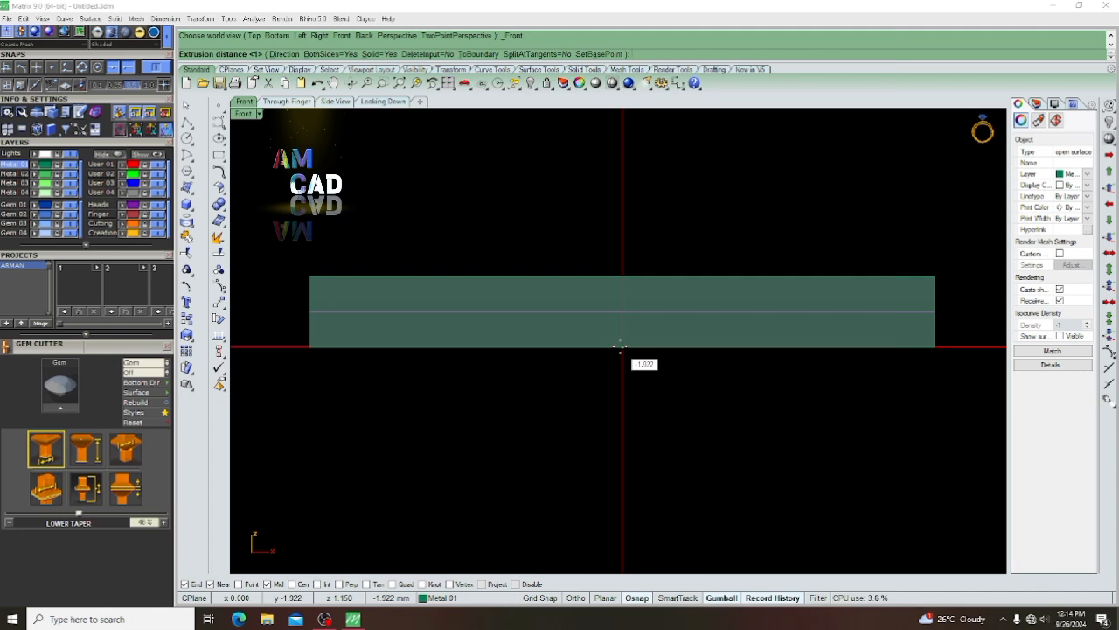
text(B)
key(Return)
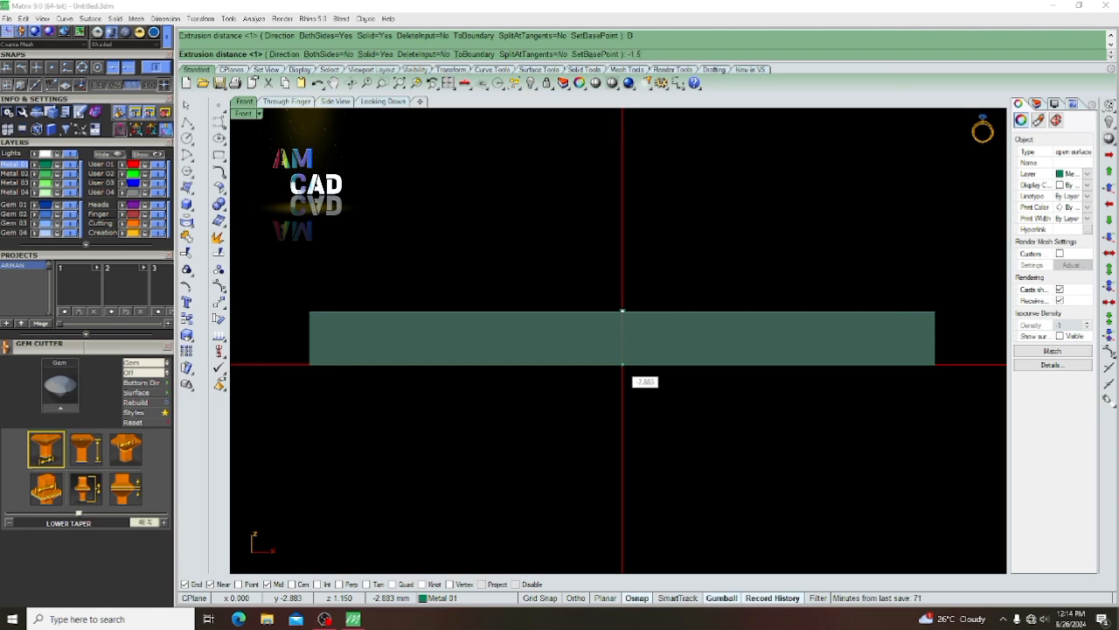
Try extruding the surface by -1.5 mm and undo the extrusion
text(-1.5)
key(Return)
scroll(595, 266, up, 2)
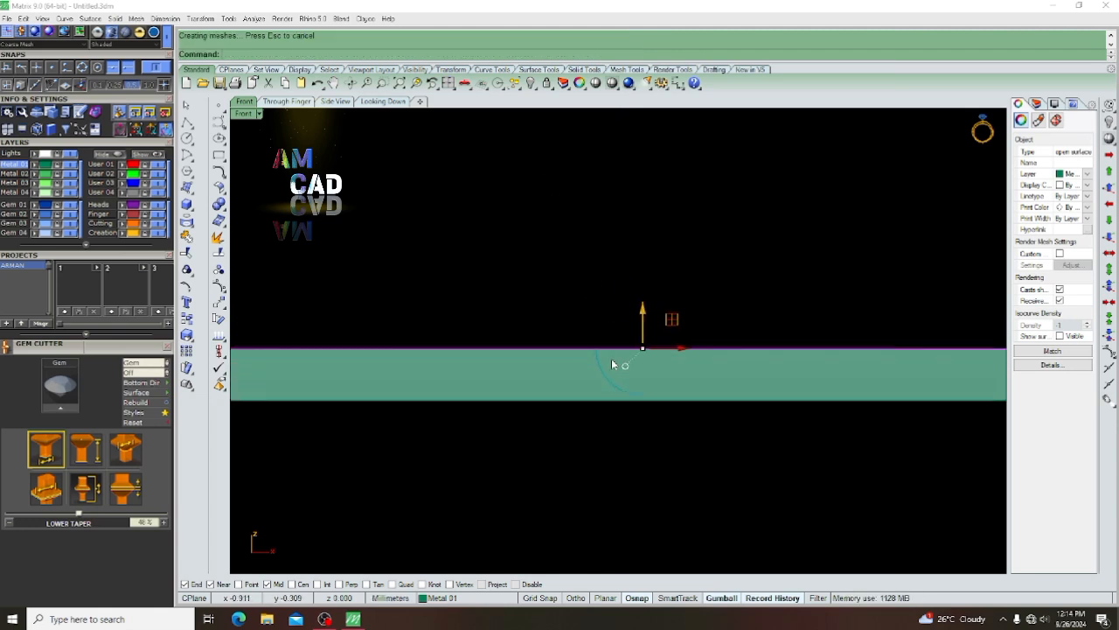
key(ctrl+z)
scroll(518, 331, down, 2)
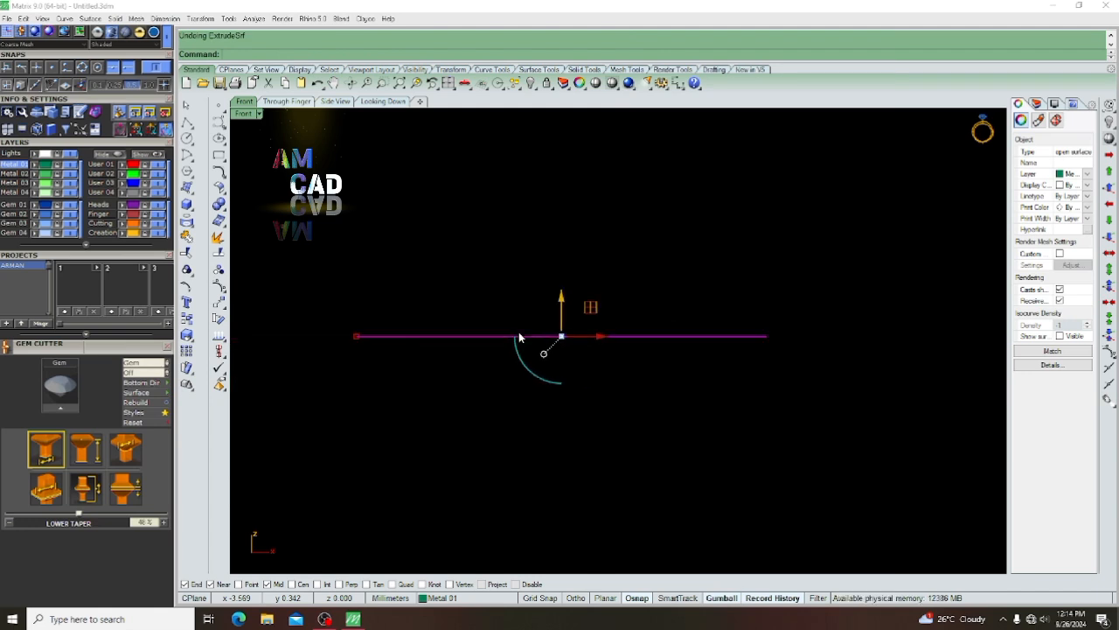
Extrude the lofted surface by -2 mm as a one-sided solid and delete the source surface
key(Return)
click(528, 355)
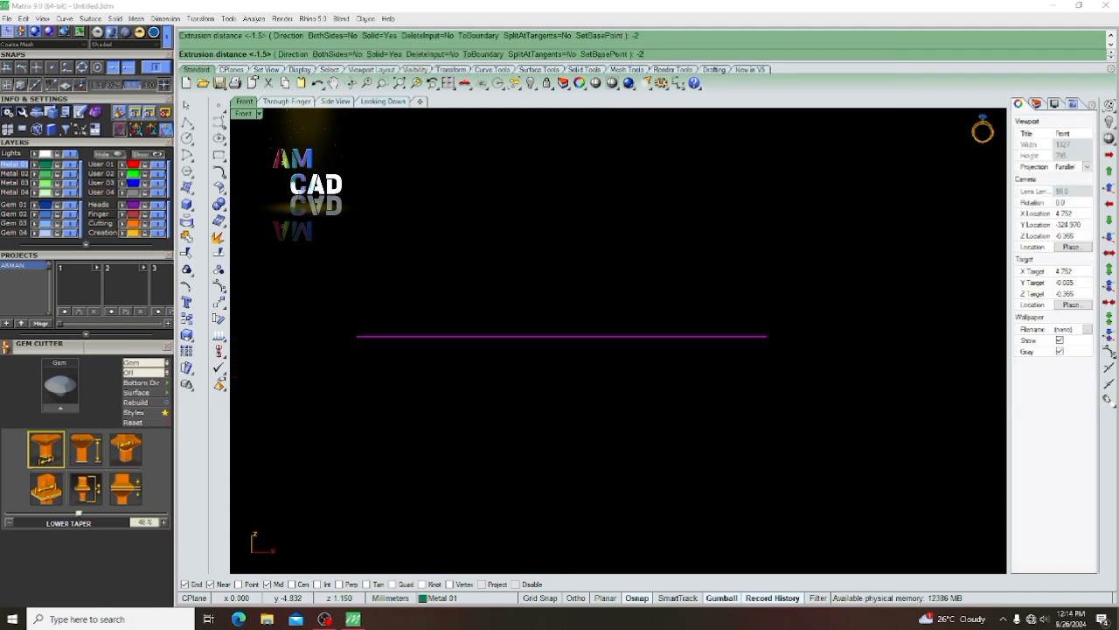
scroll(516, 349, up, 2)
scroll(502, 400, down, 2)
key(Delete)
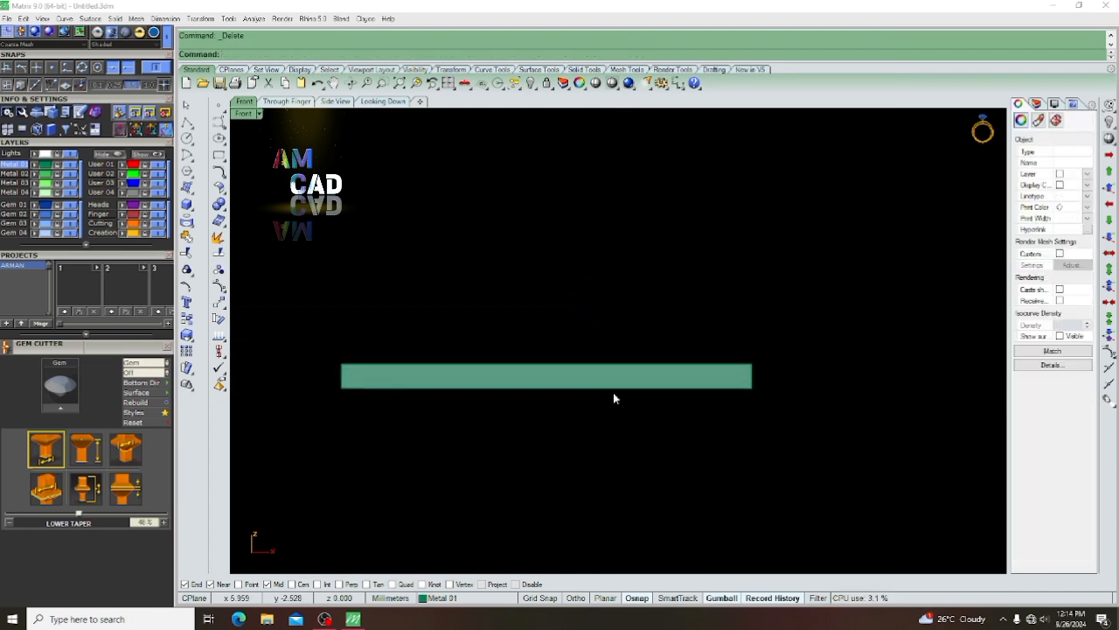
Examine the solid bar from an angle and in the straight Front view
scroll(498, 375, up, 6)
scroll(495, 371, down, 4)
ctrl+shift+right_drag(481, 340, 421, 407)
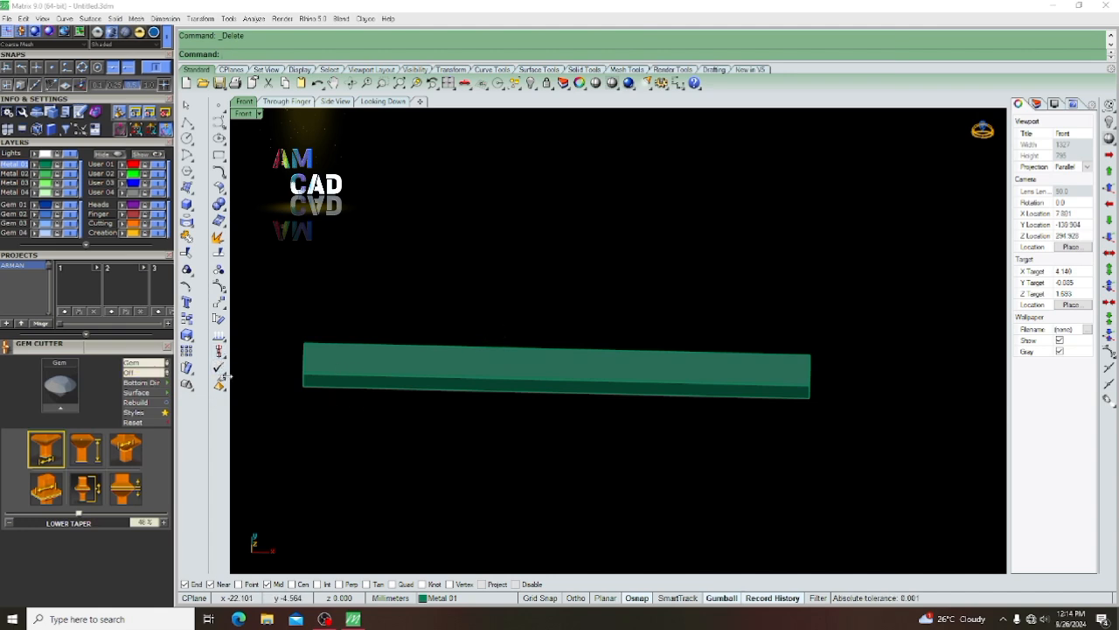
ctrl+shift+right_drag(296, 391, 429, 391)
key(ctrl+F1)
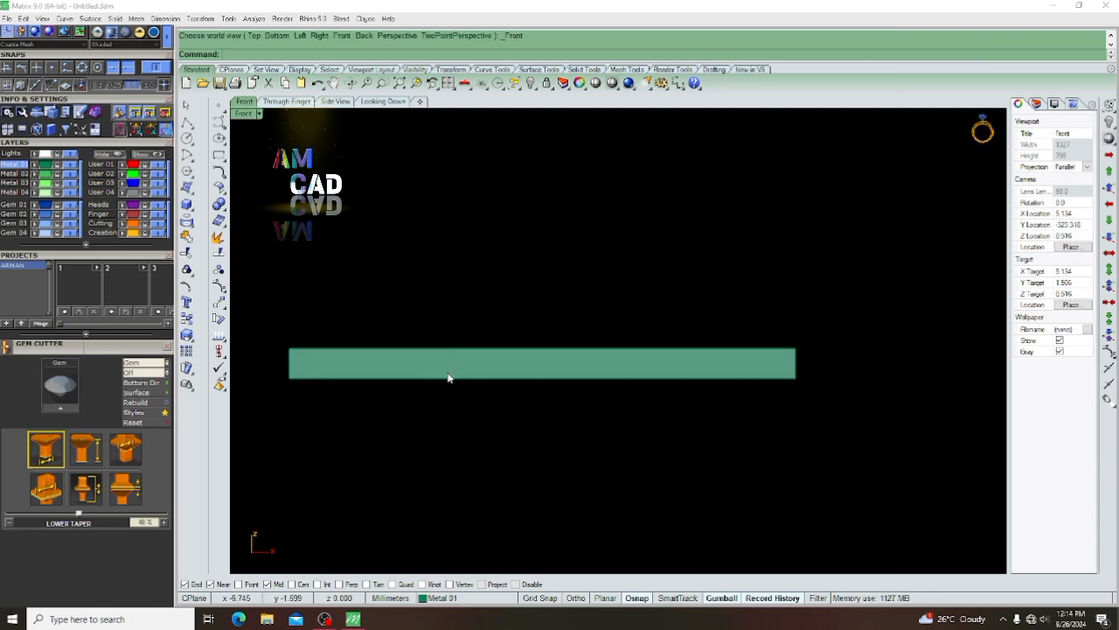
key(ctrl+F2)
scroll(426, 384, up, 6)
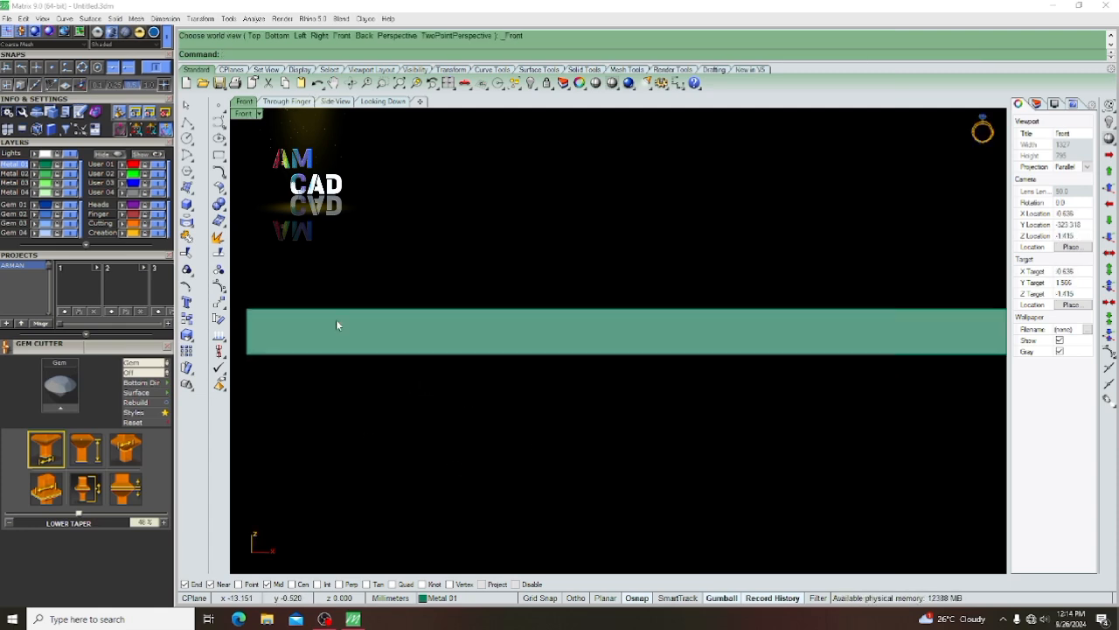
Extract a copy of the solid bar's upper face on the input layer and return to the Front view
ctrl+shift+right_drag(452, 307, 450, 391)
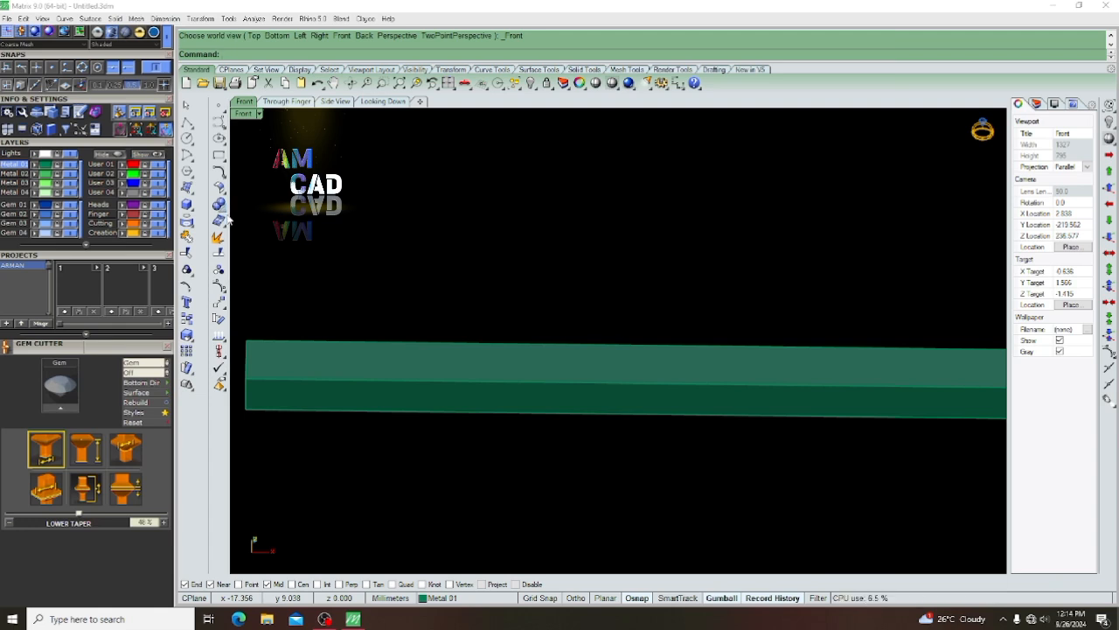
click(220, 204)
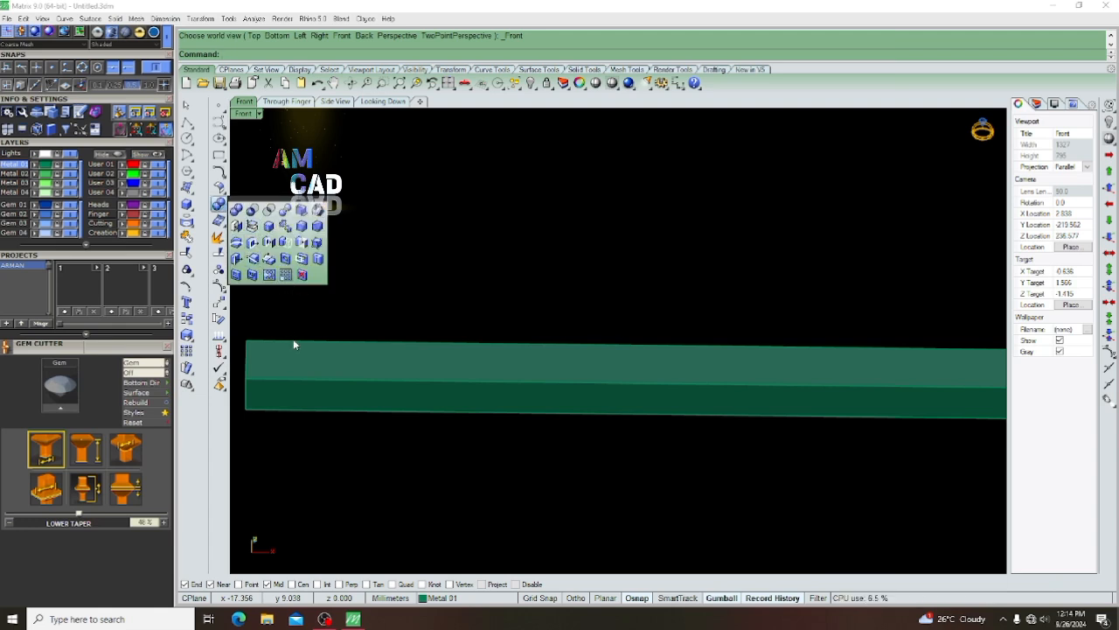
click(252, 226)
click(299, 348)
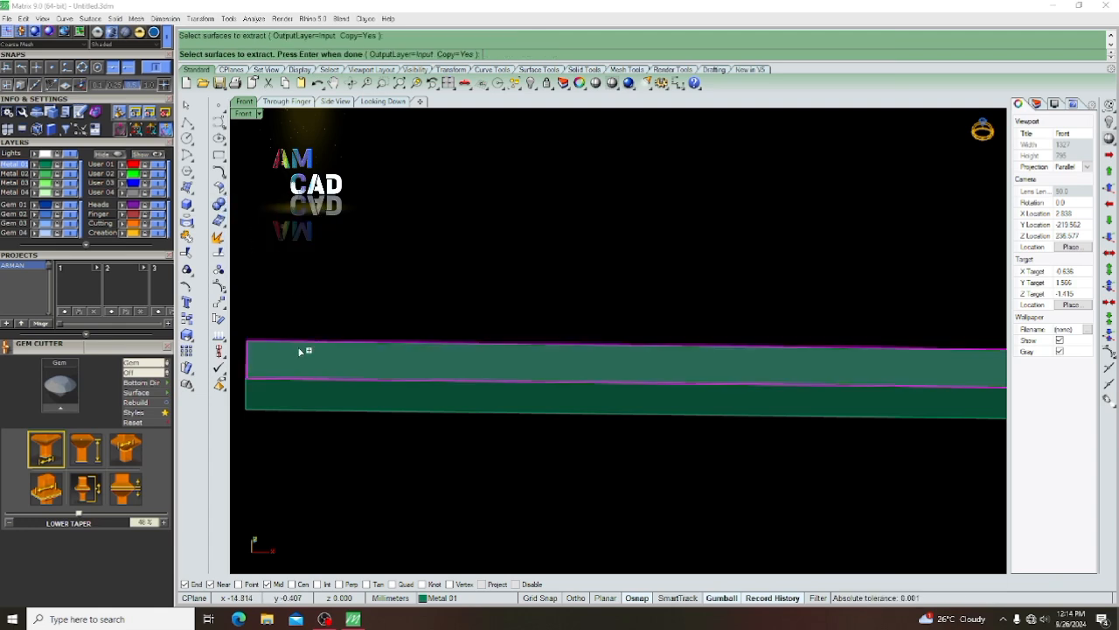
right_click(301, 349)
right_click(327, 372)
click(341, 371)
key(ctrl+F2)
scroll(381, 369, down, 8)
scroll(463, 357, up, 6)
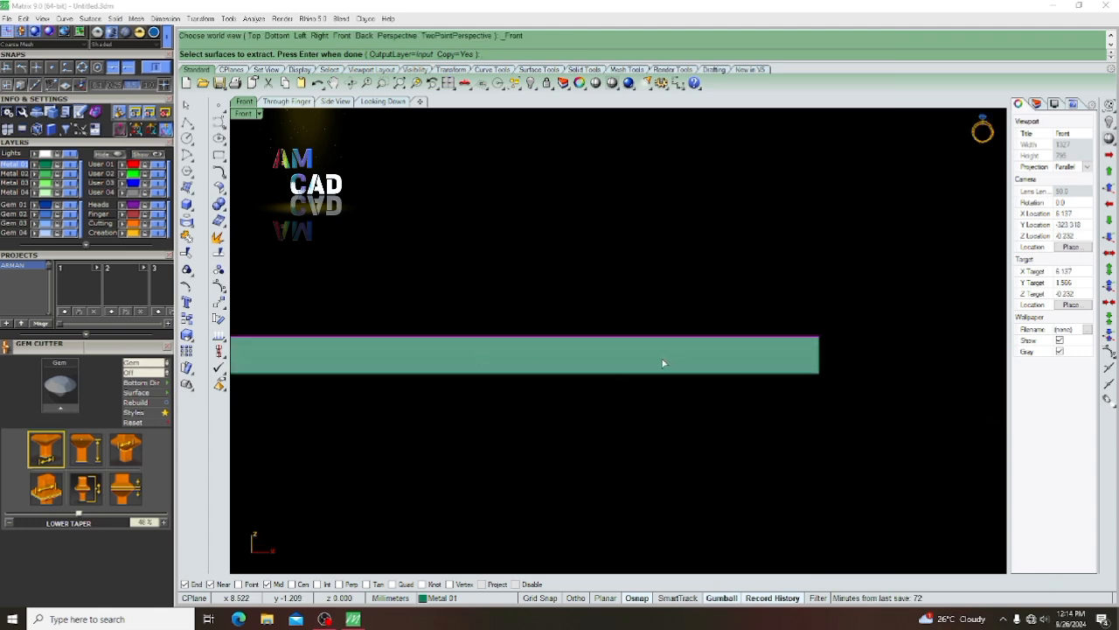
scroll(581, 349, down, 8)
scroll(639, 349, up, 7)
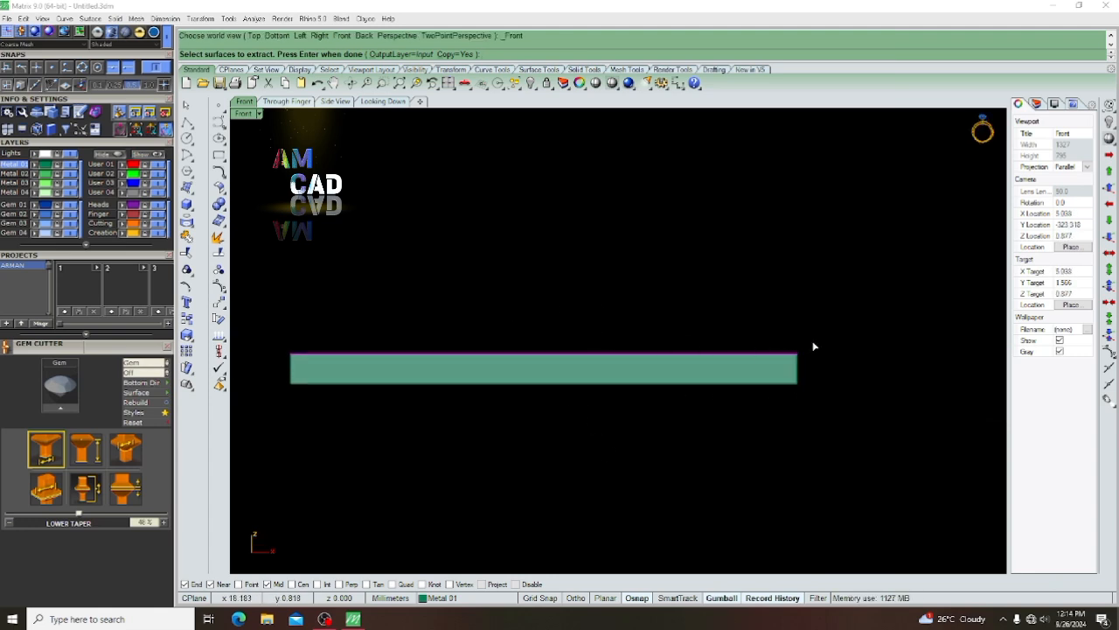
text(m)
key(Return)
key(Escape)
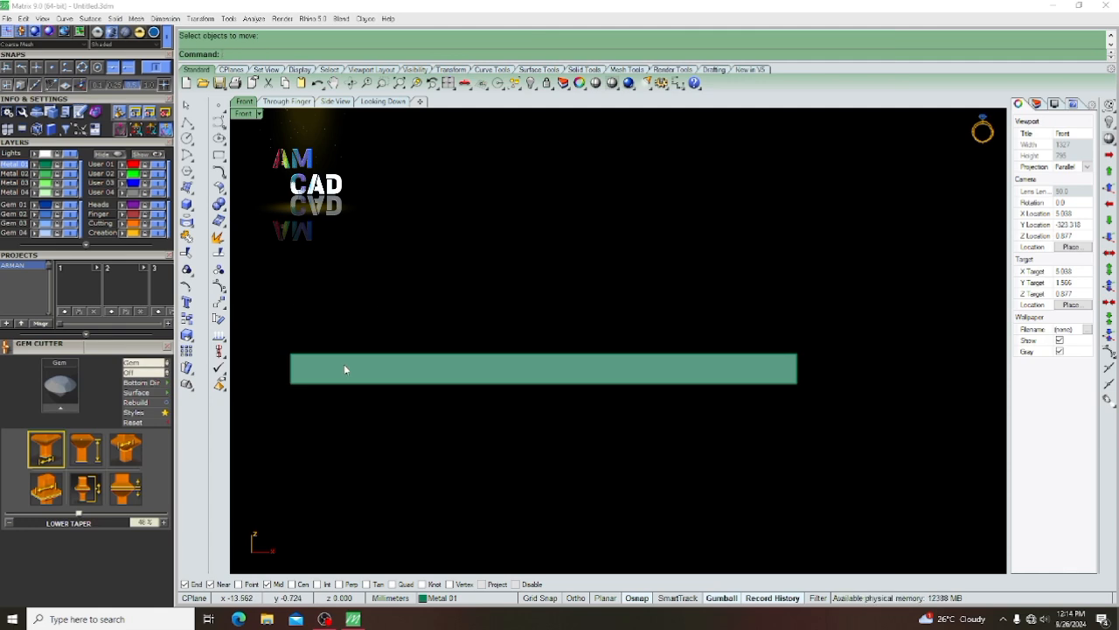
Move the extracted surface 0.6 mm straight down into the bar in the Front view
click(347, 355)
click(385, 379)
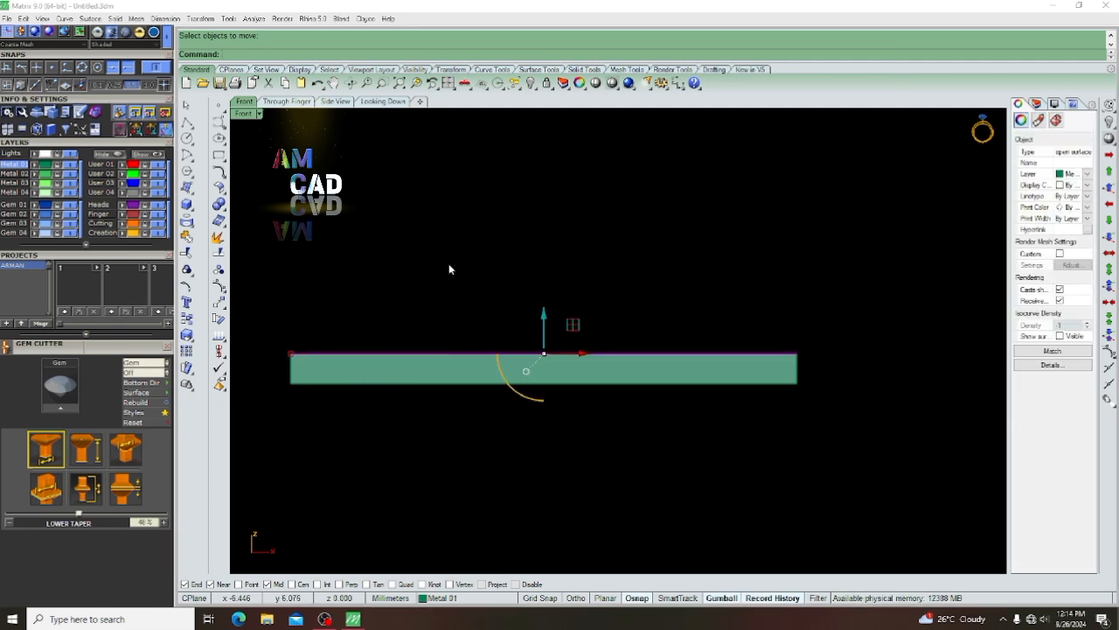
text(m)
key(Return)
click(443, 239)
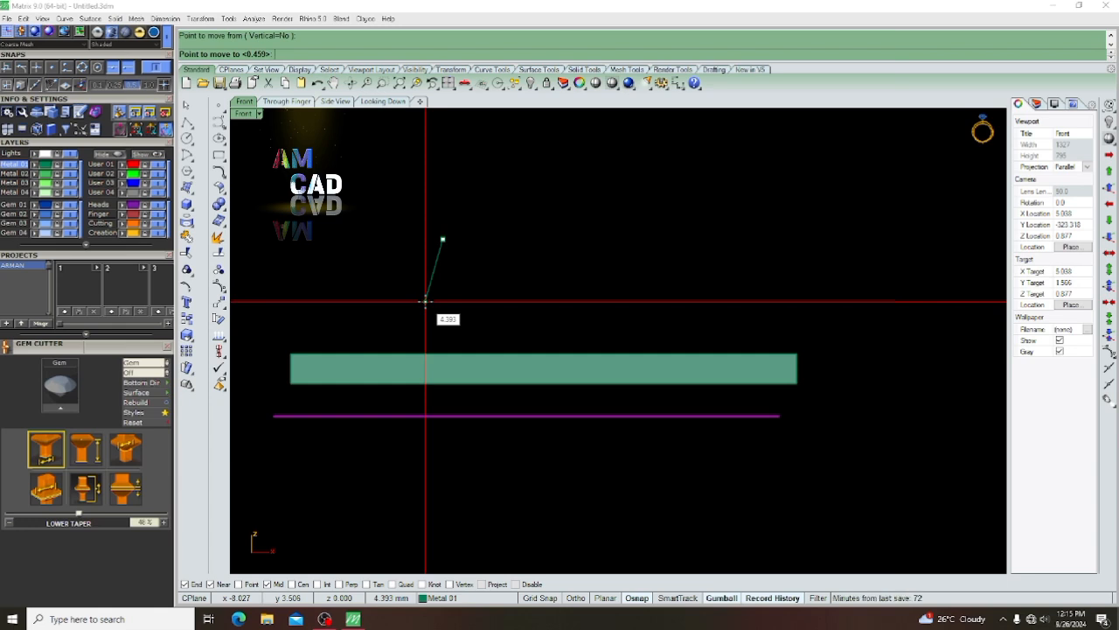
key(Return)
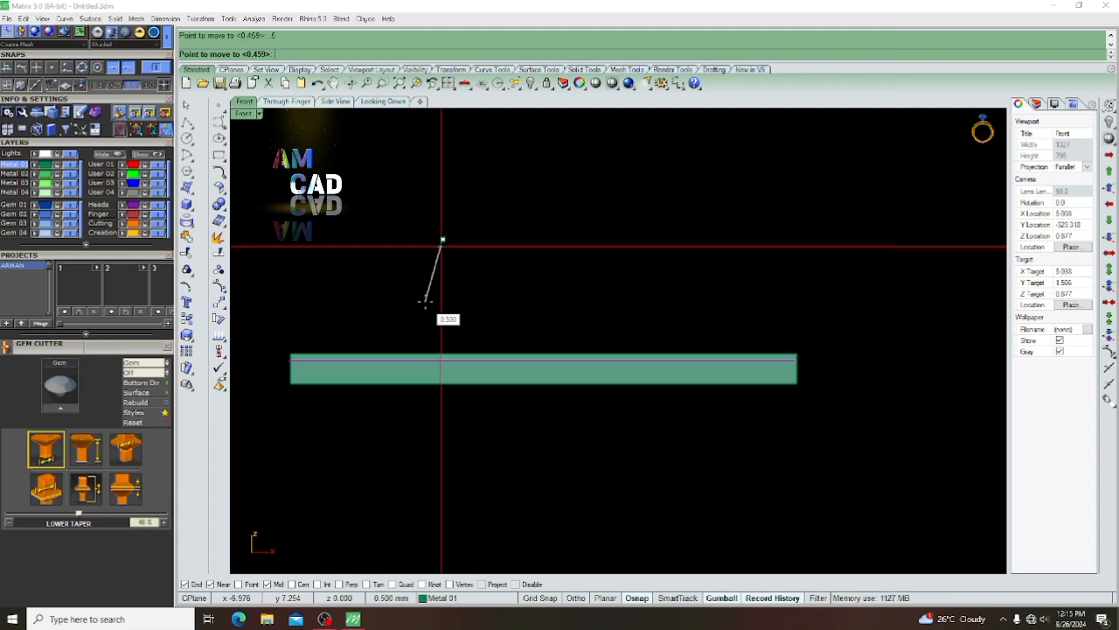
scroll(418, 441, up, 5)
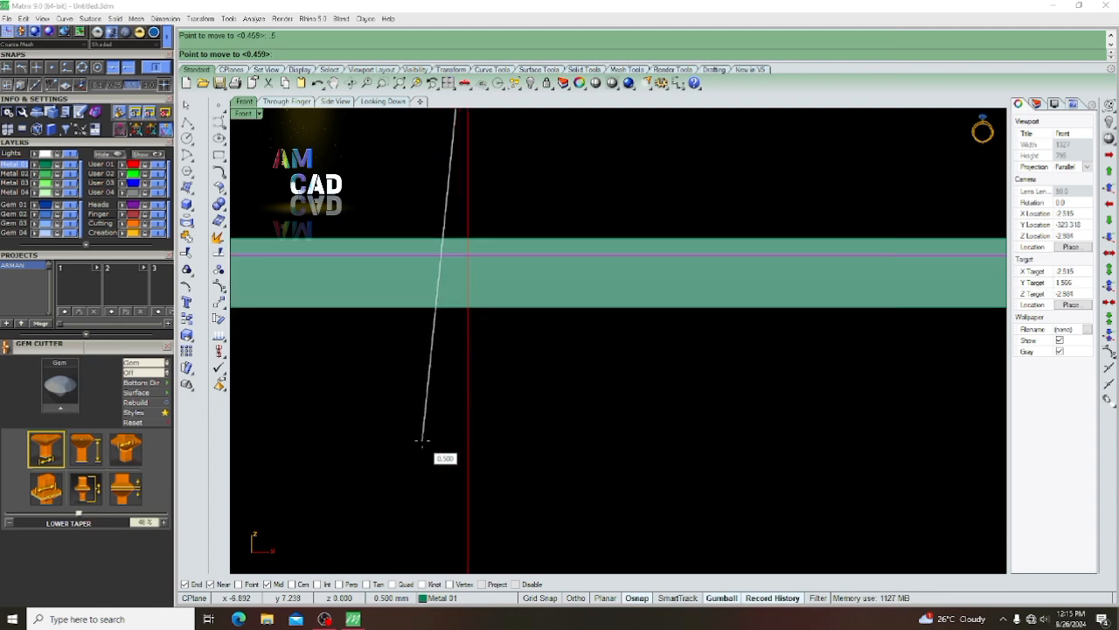
scroll(420, 442, down, 2)
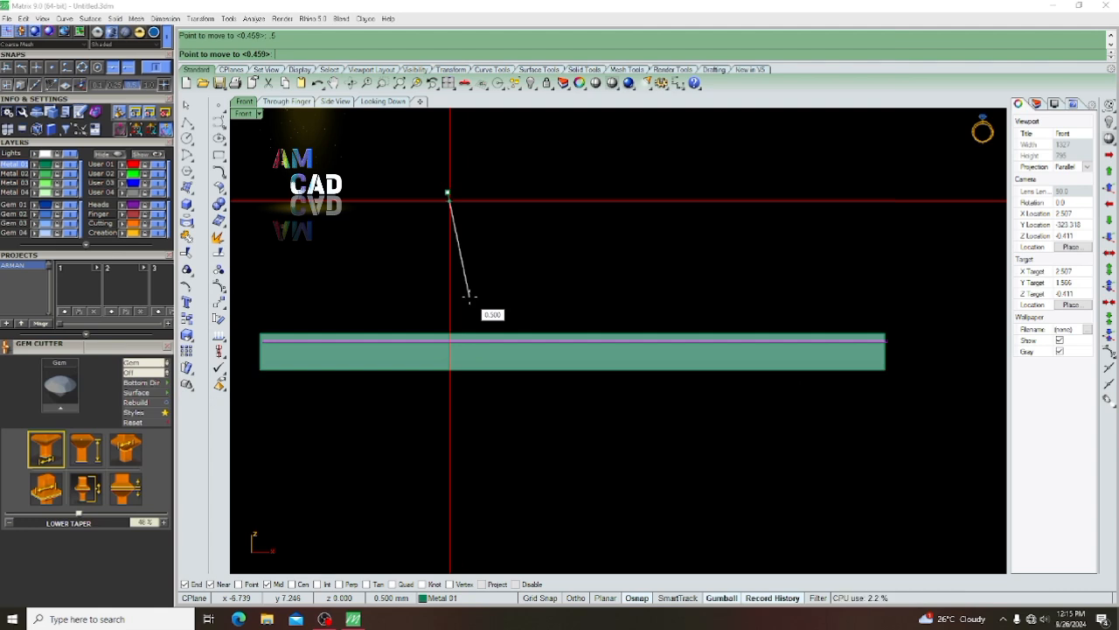
key(Return)
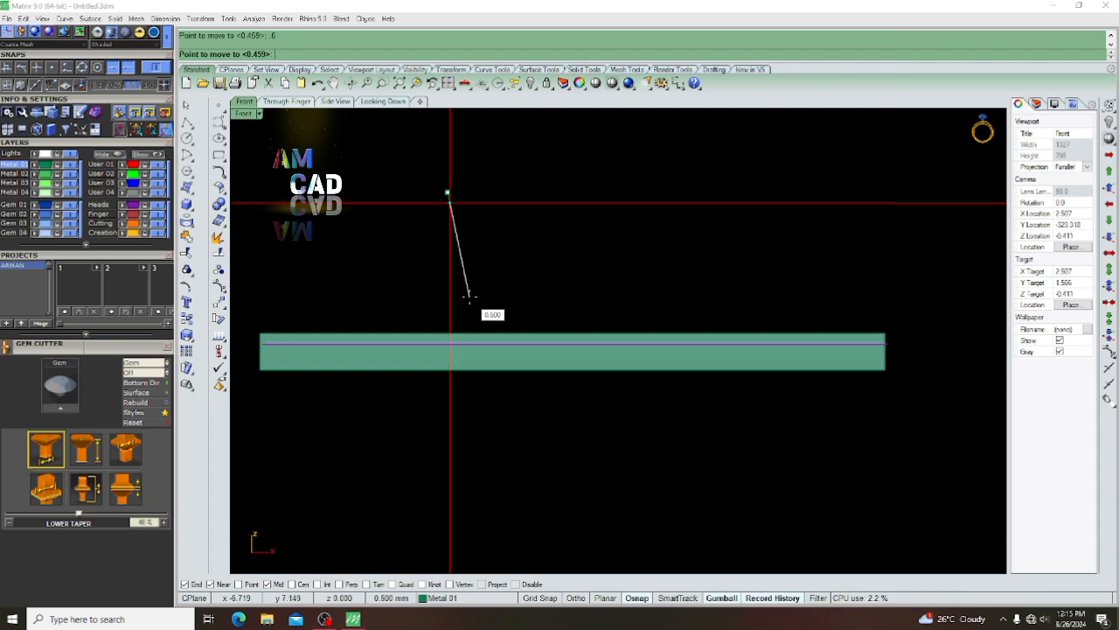
shift+click(429, 463)
Hide the solid bar and show the lowered surface in the Top view
scroll(508, 294, up, 1)
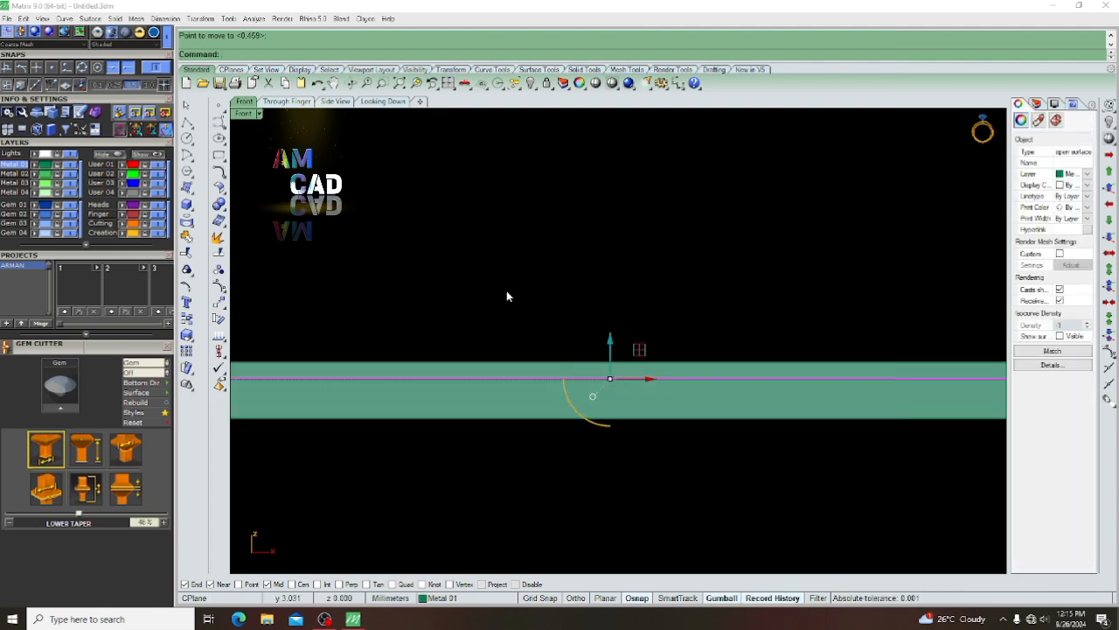
scroll(560, 362, down, 1)
scroll(511, 394, up, 3)
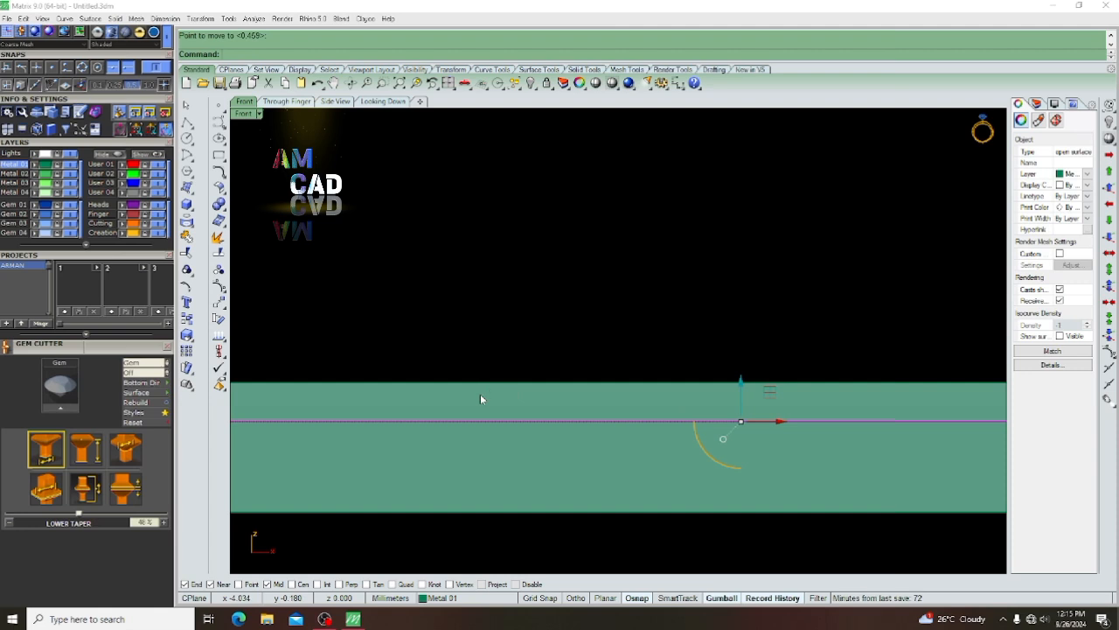
scroll(482, 395, down, 3)
scroll(479, 412, up, 2)
key(Escape)
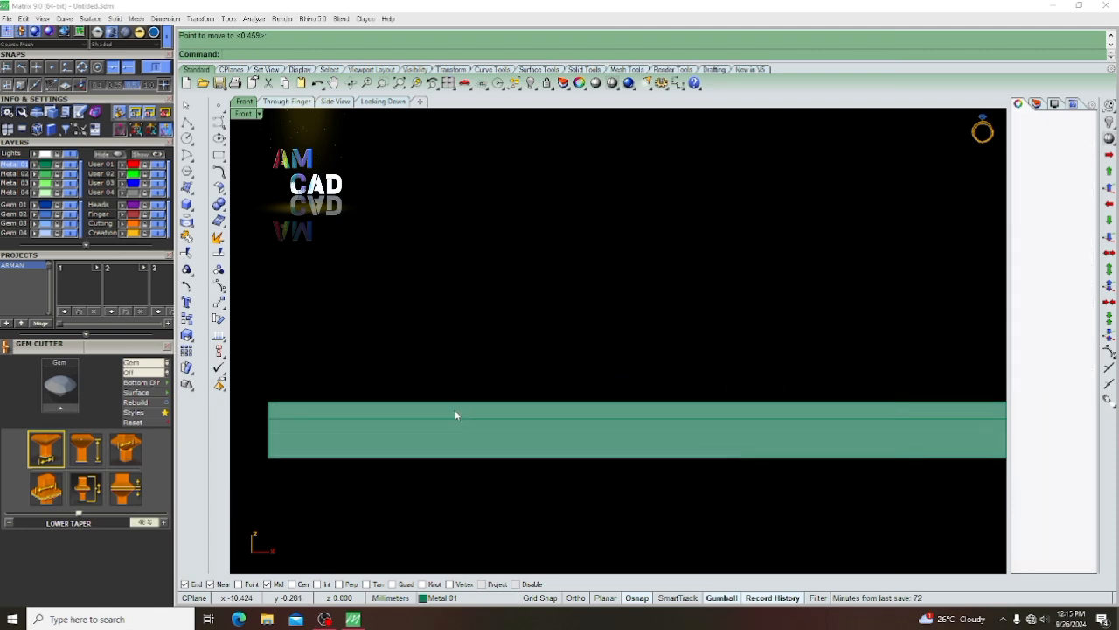
click(454, 409)
key(ctrl+h)
key(ctrl+F1)
scroll(448, 407, down, 4)
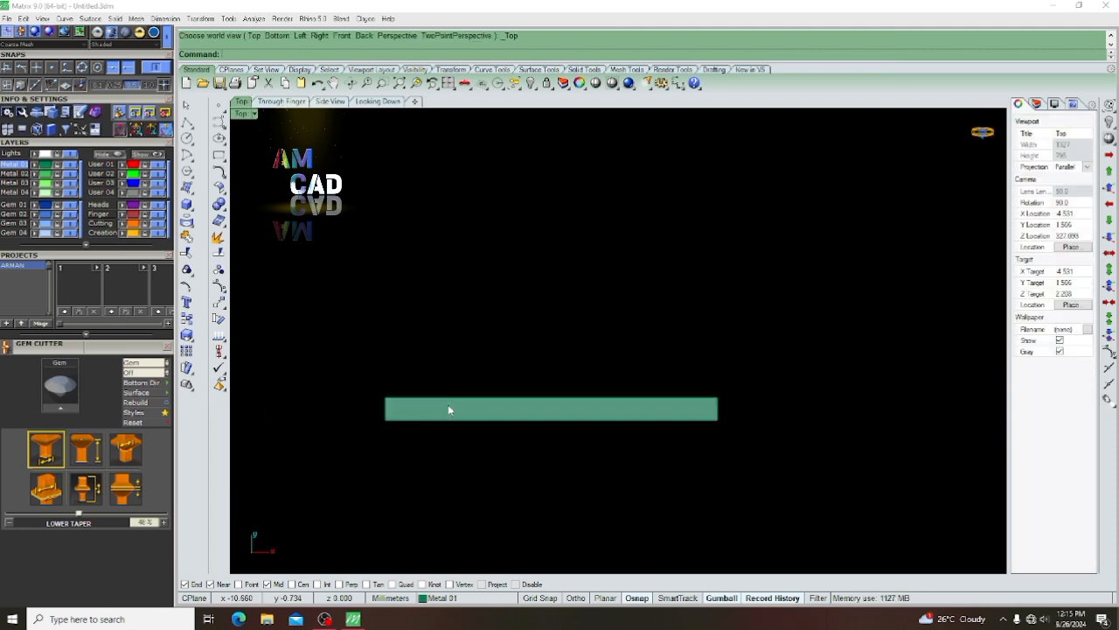
scroll(404, 414, up, 3)
right_drag(560, 328, 458, 299)
scroll(458, 298, down, 7)
scroll(414, 332, up, 5)
Place one 2 mm round gem with Gem on Surface, centred across the width near the surface's left end
click(388, 343)
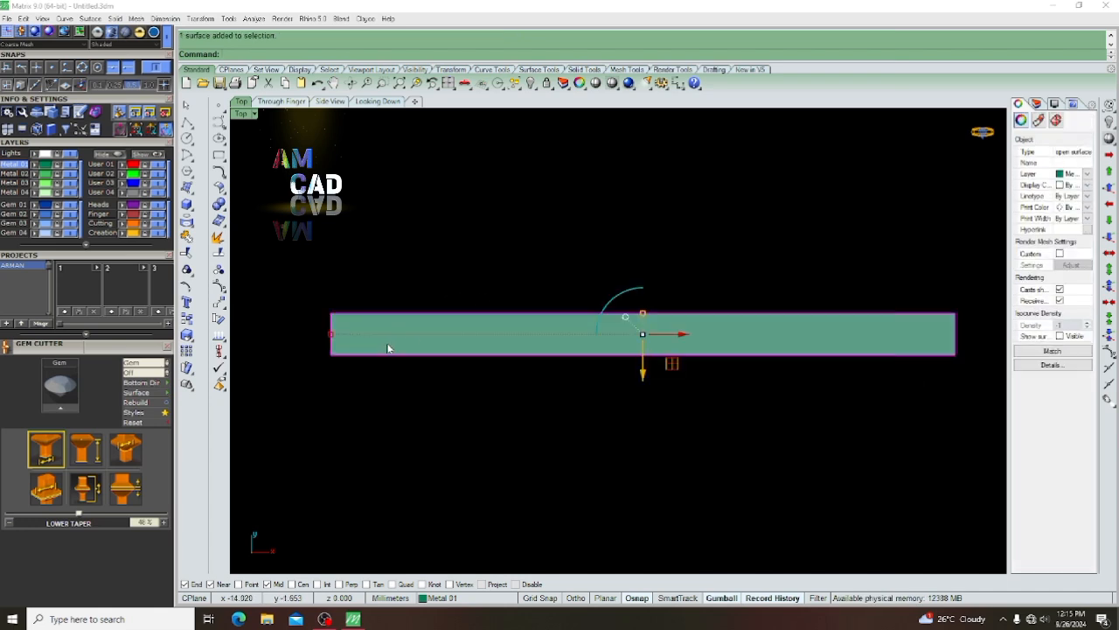
key(F6)
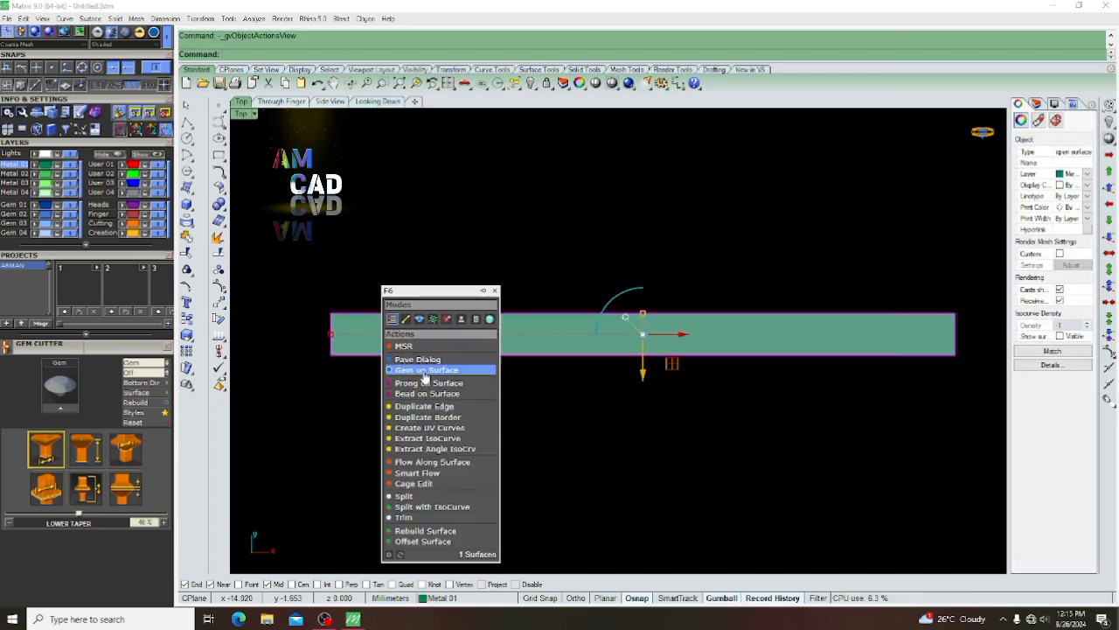
click(420, 370)
scroll(381, 322, up, 4)
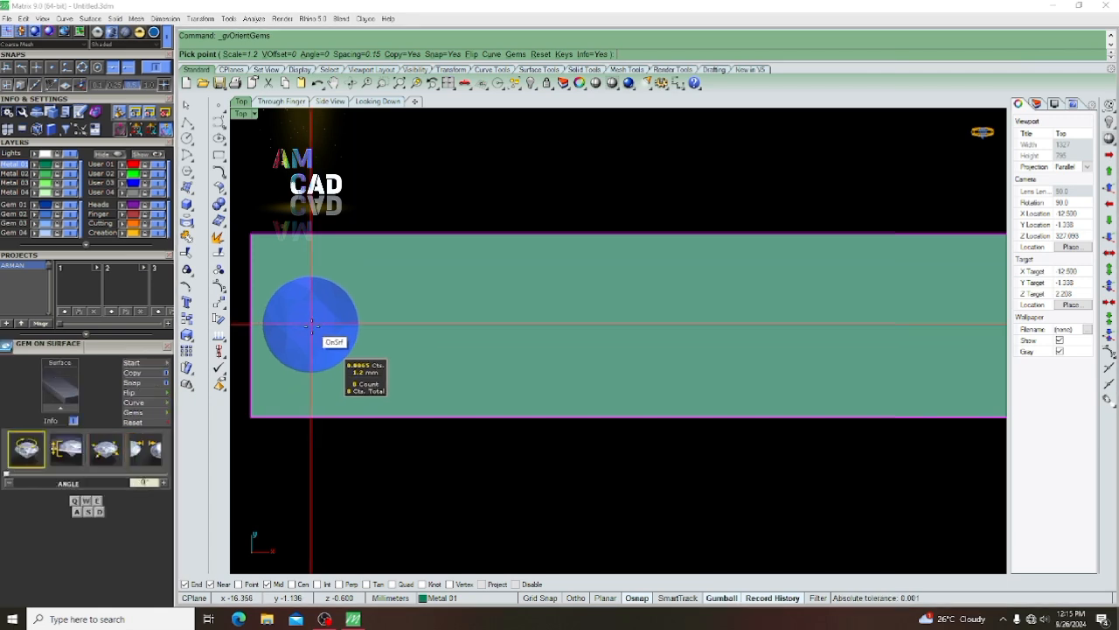
right_drag(320, 324, 355, 339)
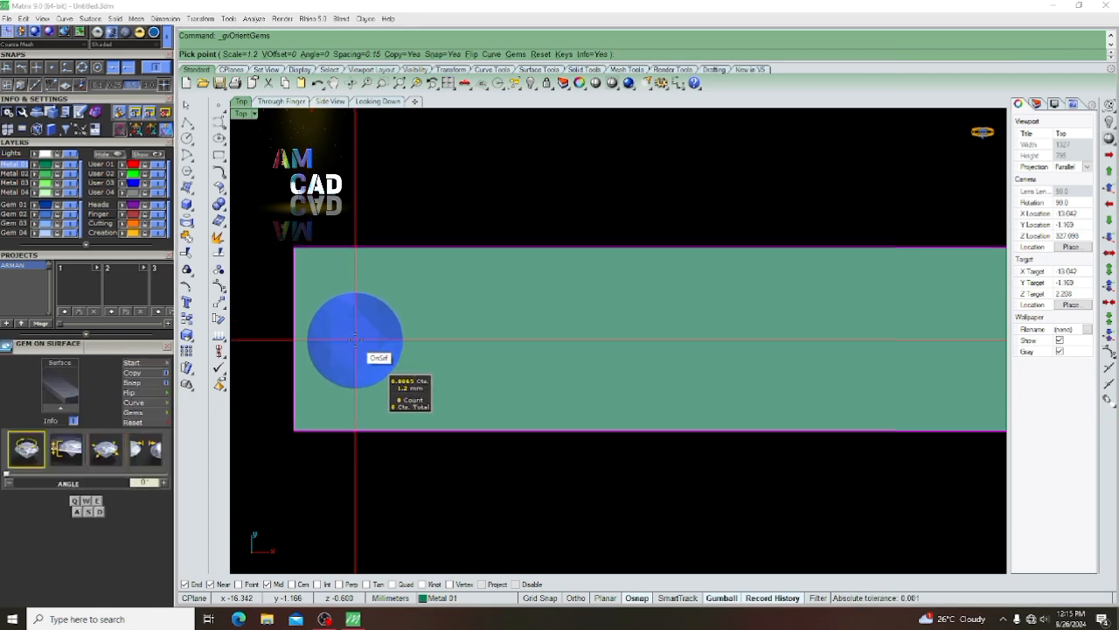
key(d)
key(d)
key(w)
key(w)
key(w)
key(w)
key(w)
key(w)
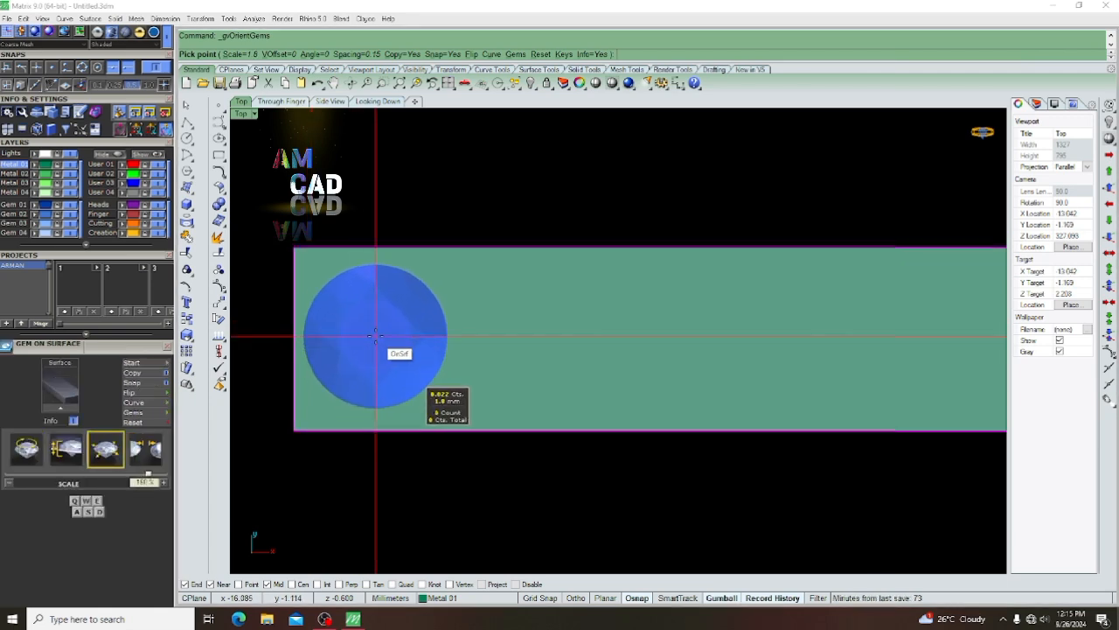
key(w)
key(w)
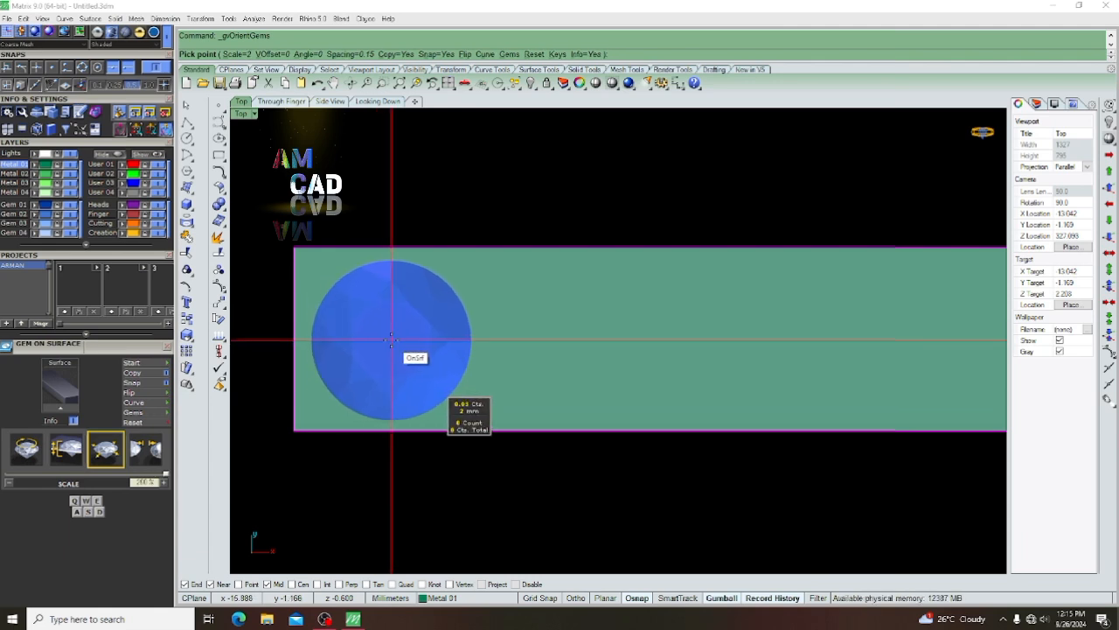
click(391, 339)
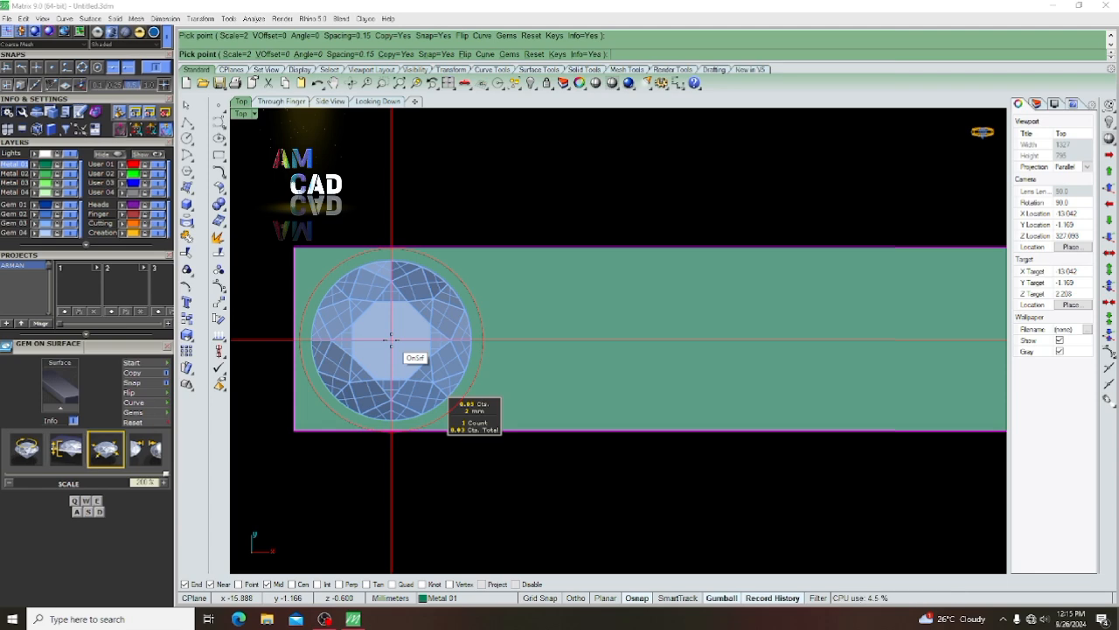
key(Return)
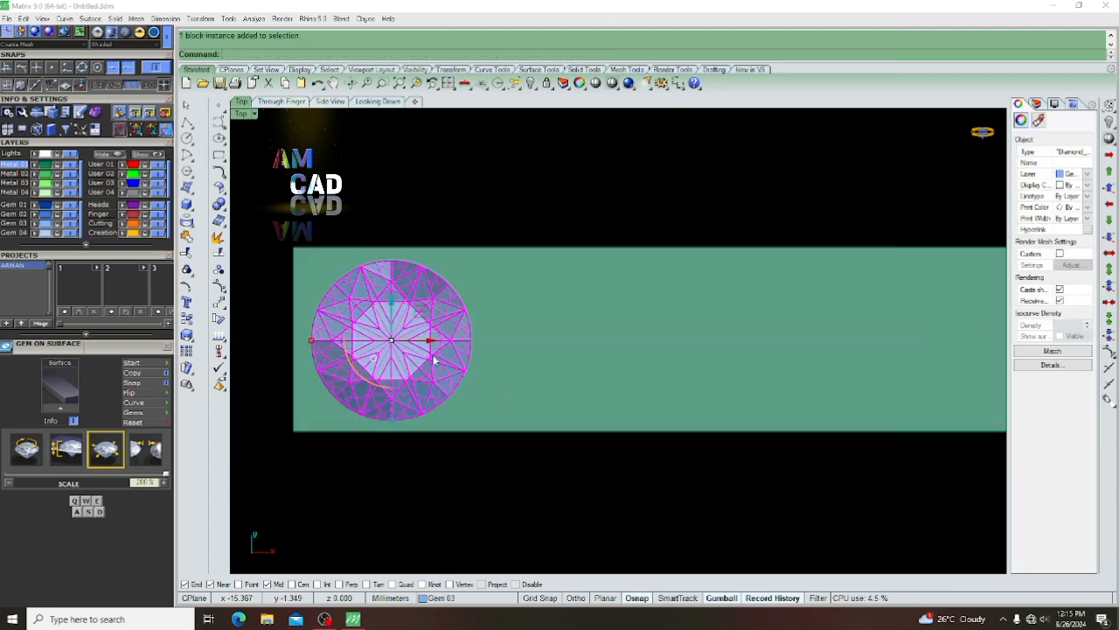
Move the gem slightly along the horizontal axis, closer to the surface's left end
text(m)
key(Return)
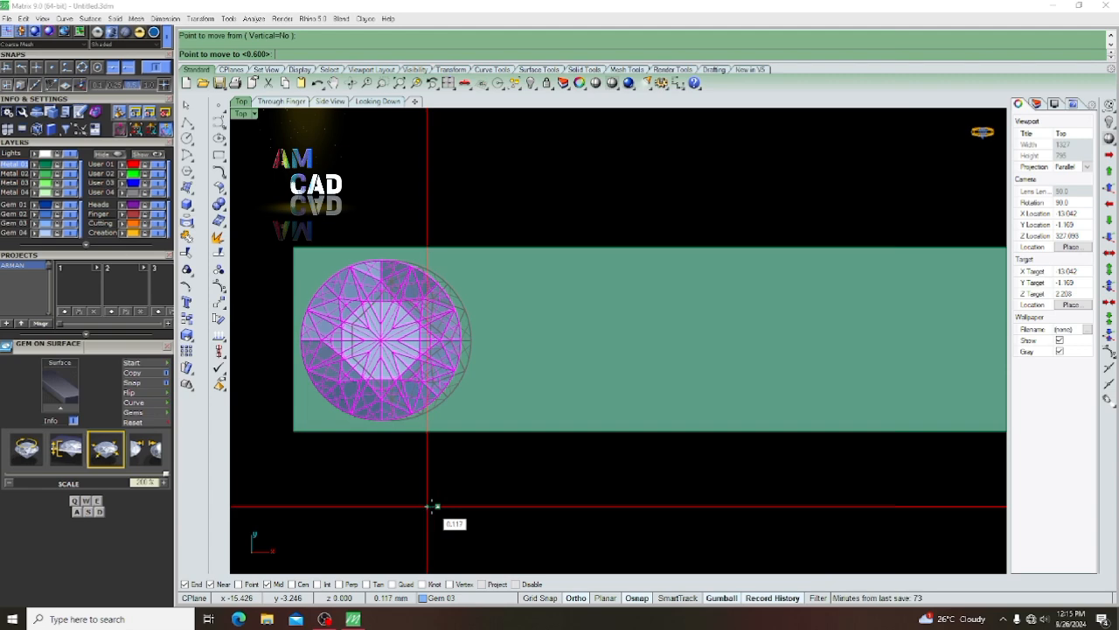
click(432, 505)
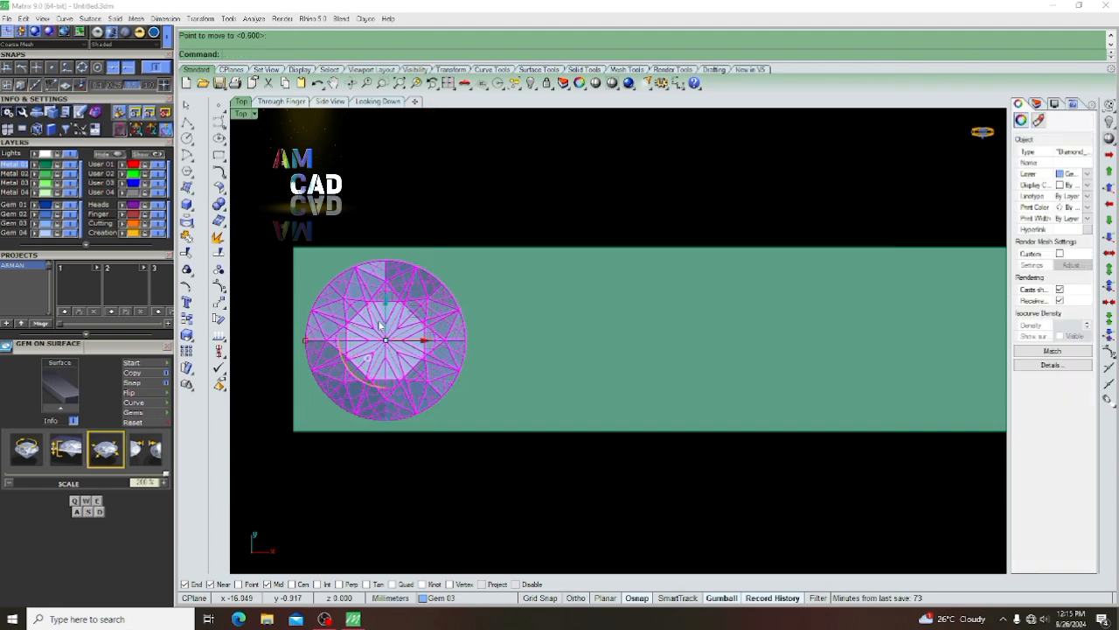
scroll(444, 340, down, 1)
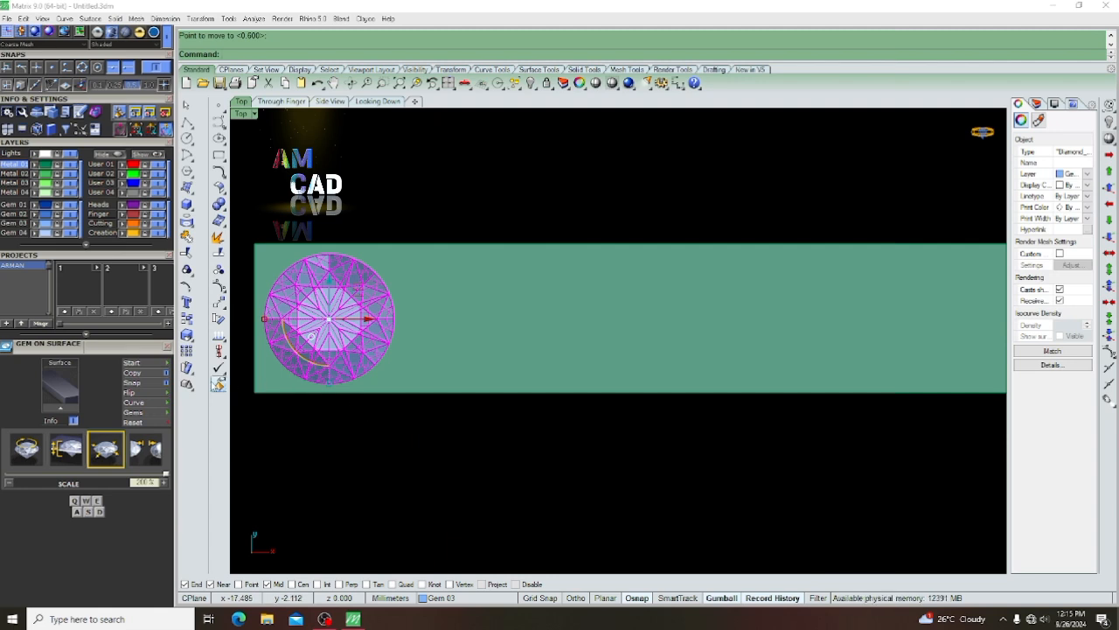
Copy the gem about 2.19 mm horizontally along the surface, leaving a small gap between the two stones
click(186, 319)
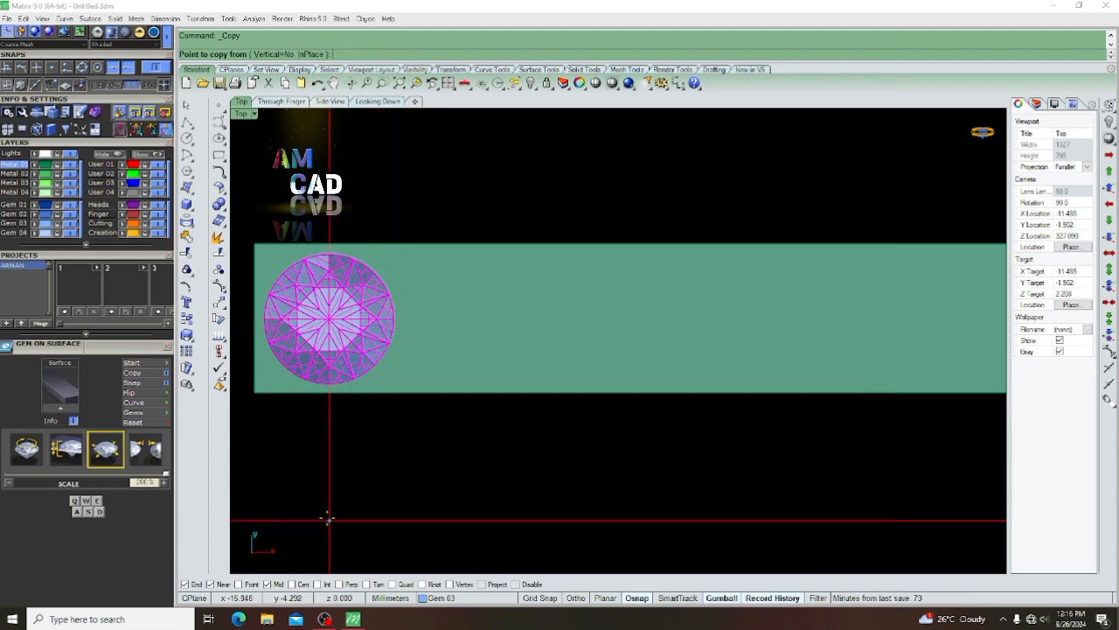
scroll(267, 503, up, 1)
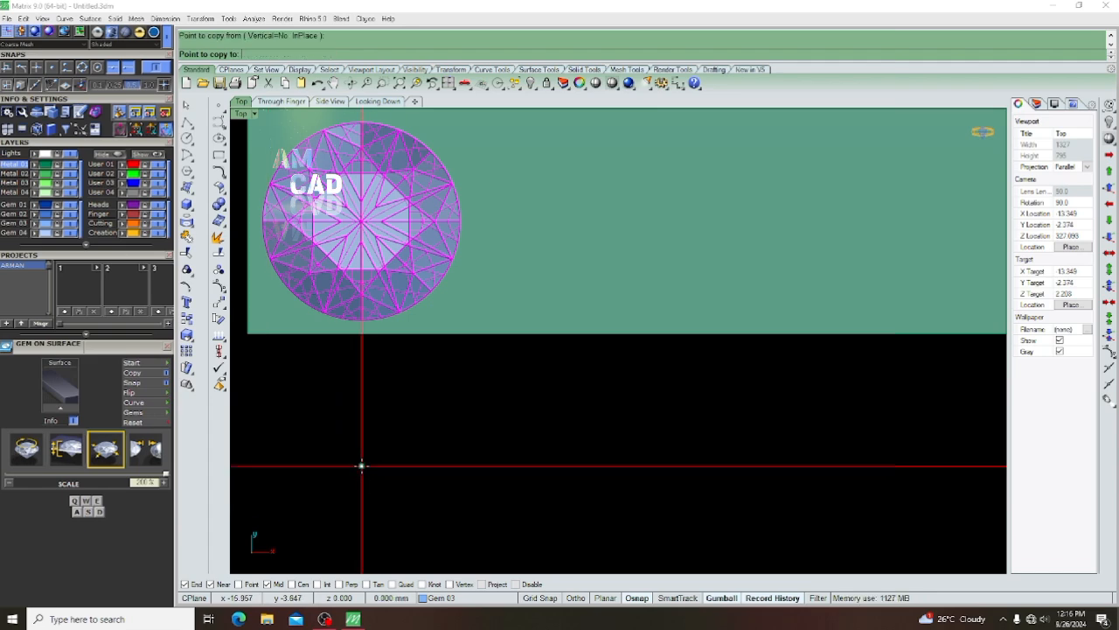
click(362, 465)
scroll(361, 466, down, 2)
scroll(408, 464, up, 1)
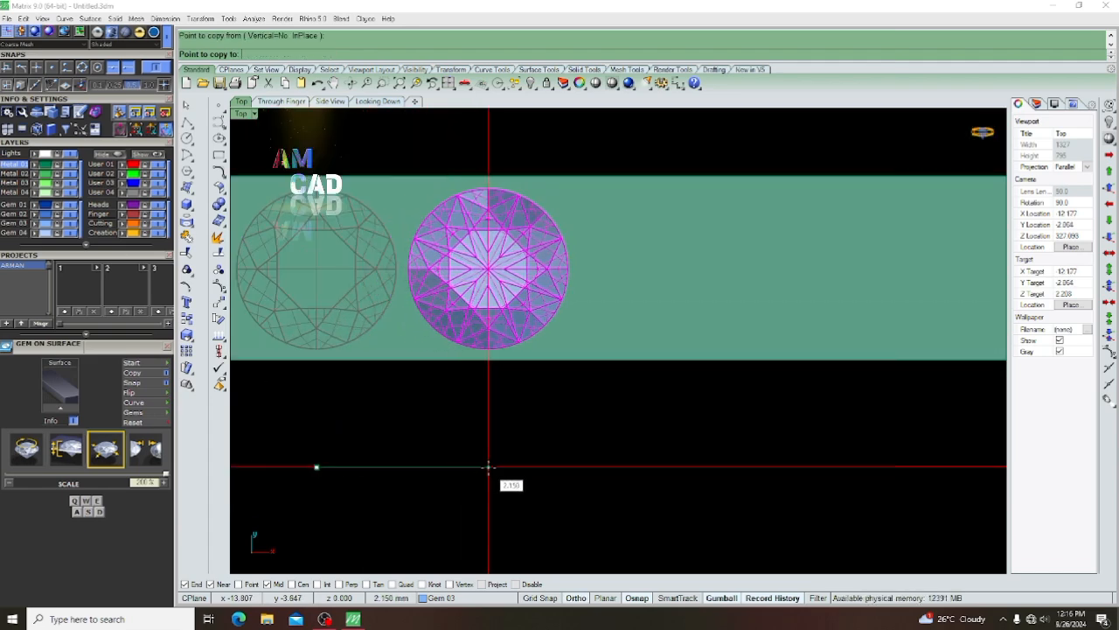
scroll(492, 467, down, 1)
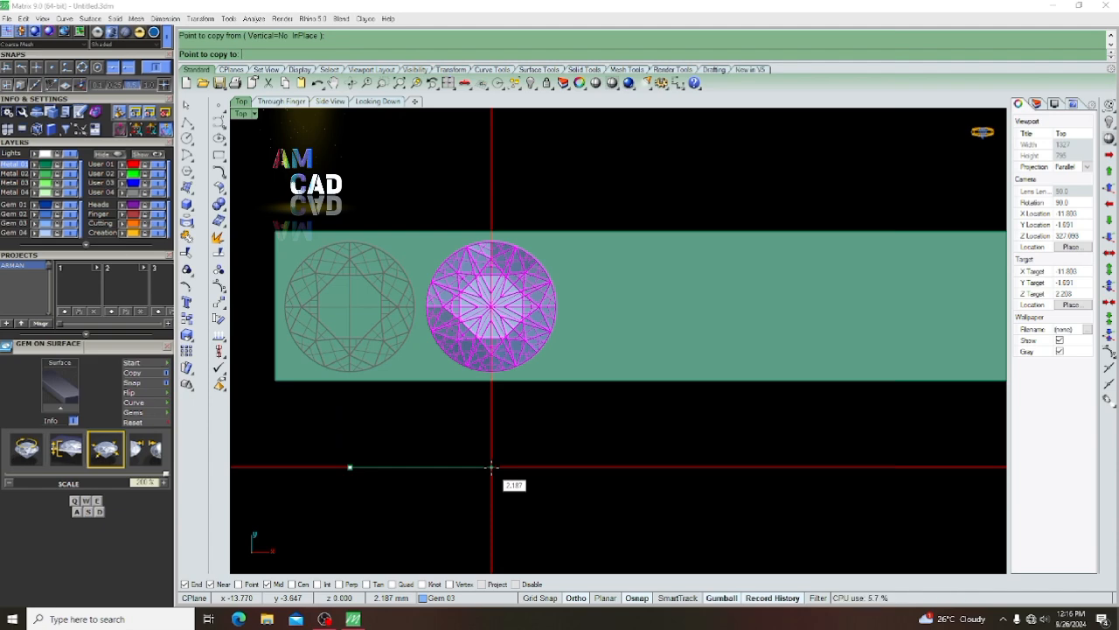
click(492, 467)
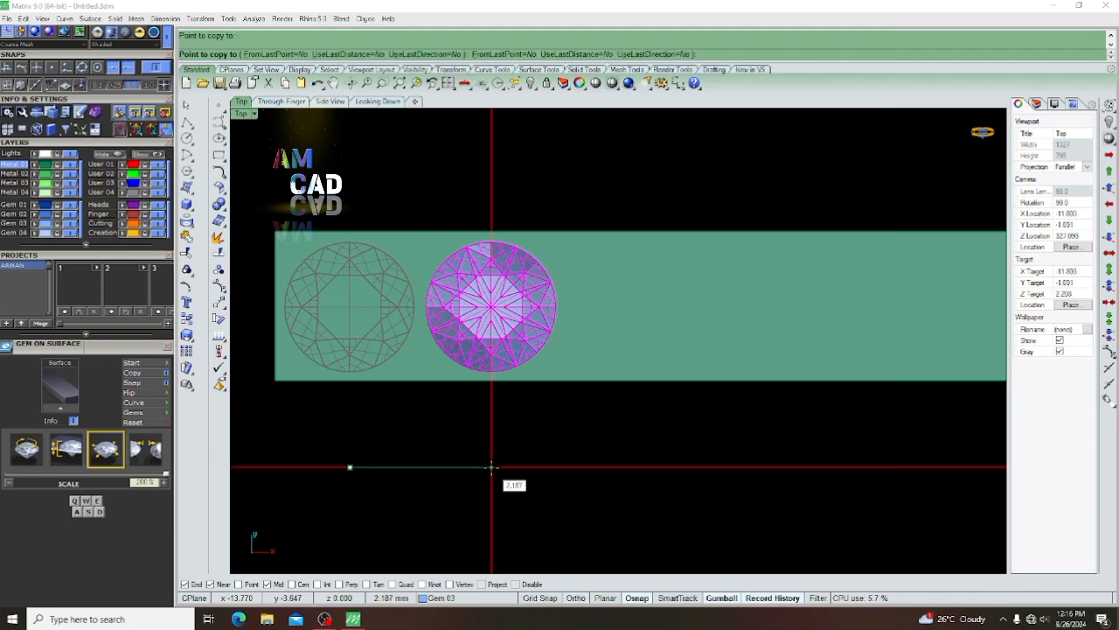
Continue copying the gem using the last point, distance and direction until the row reaches the surface's right end
click(292, 55)
click(350, 56)
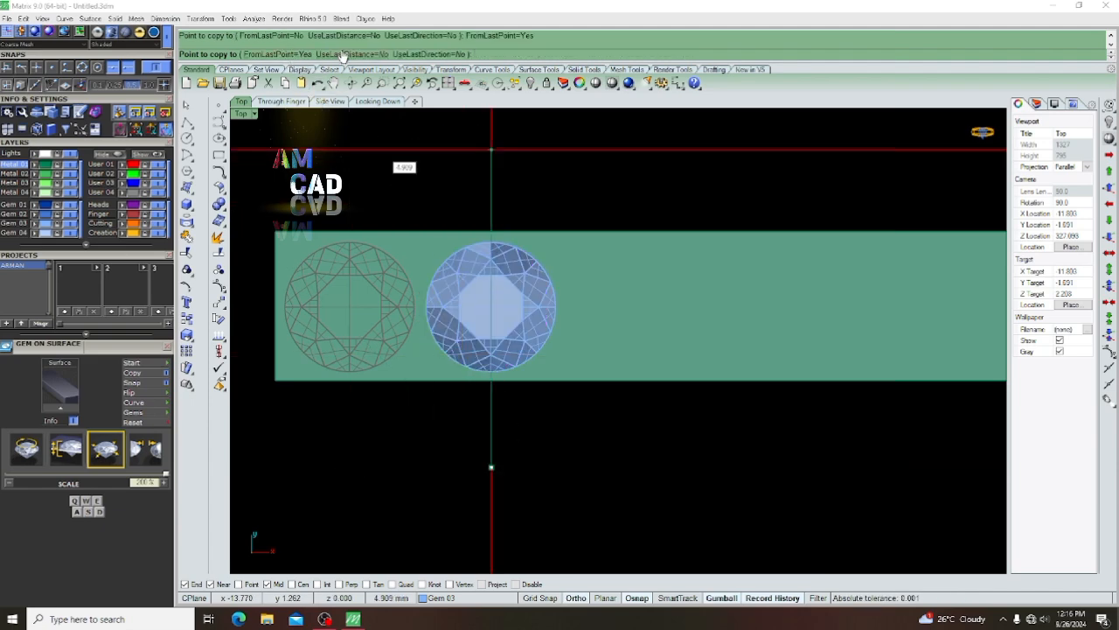
click(411, 56)
scroll(420, 197, down, 5)
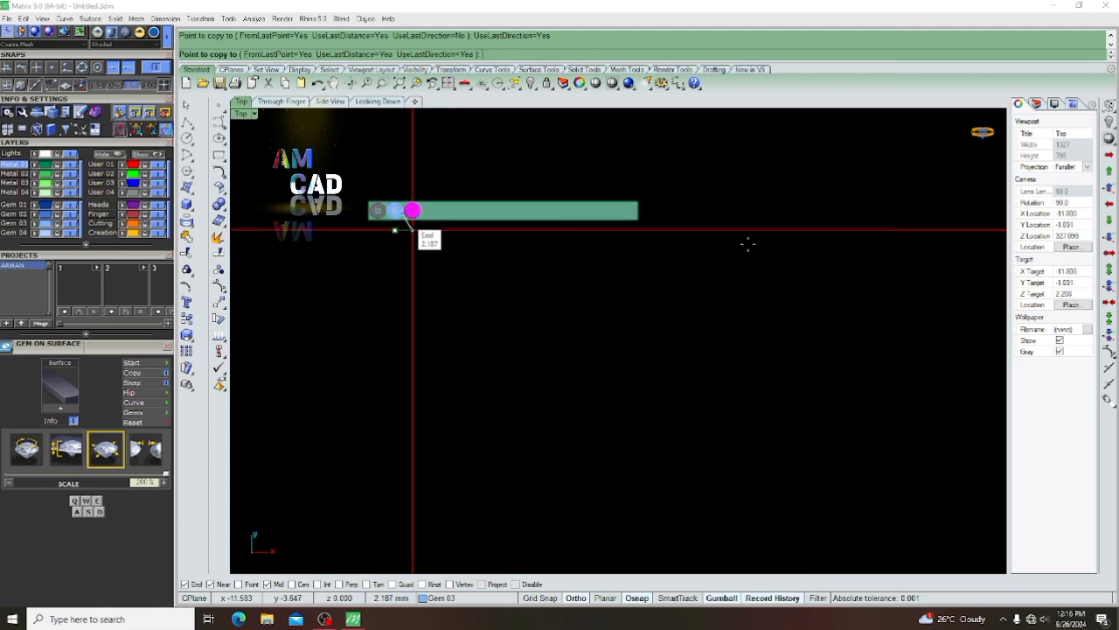
click(770, 244)
click(769, 244)
click(770, 244)
click(769, 243)
click(769, 243)
click(769, 243)
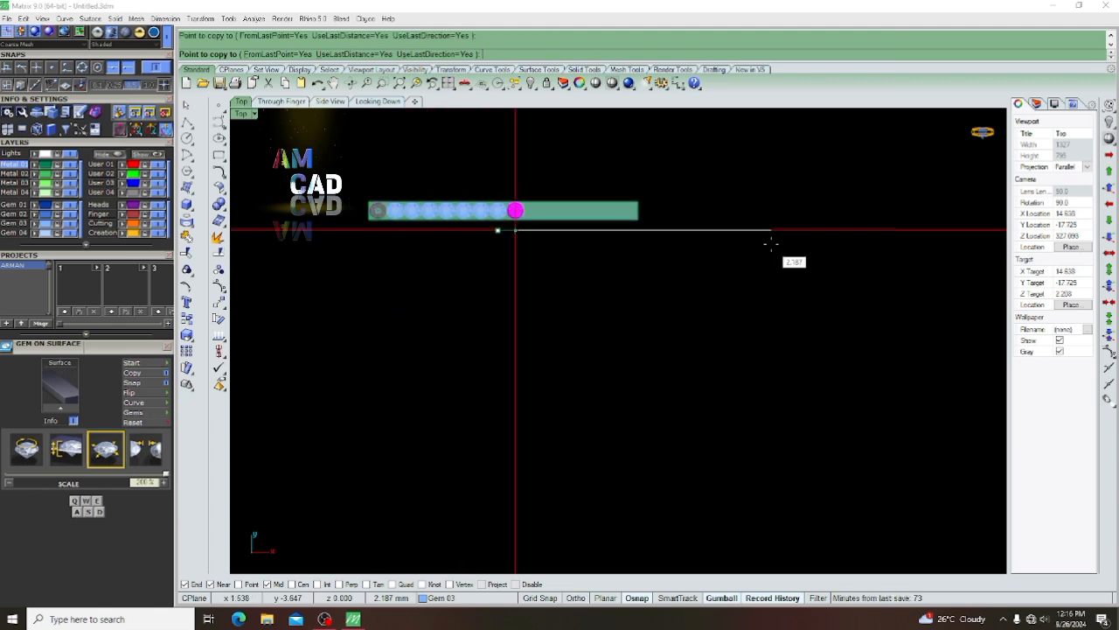
click(769, 243)
click(769, 243)
click(770, 243)
click(770, 243)
click(770, 243)
click(770, 243)
click(770, 243)
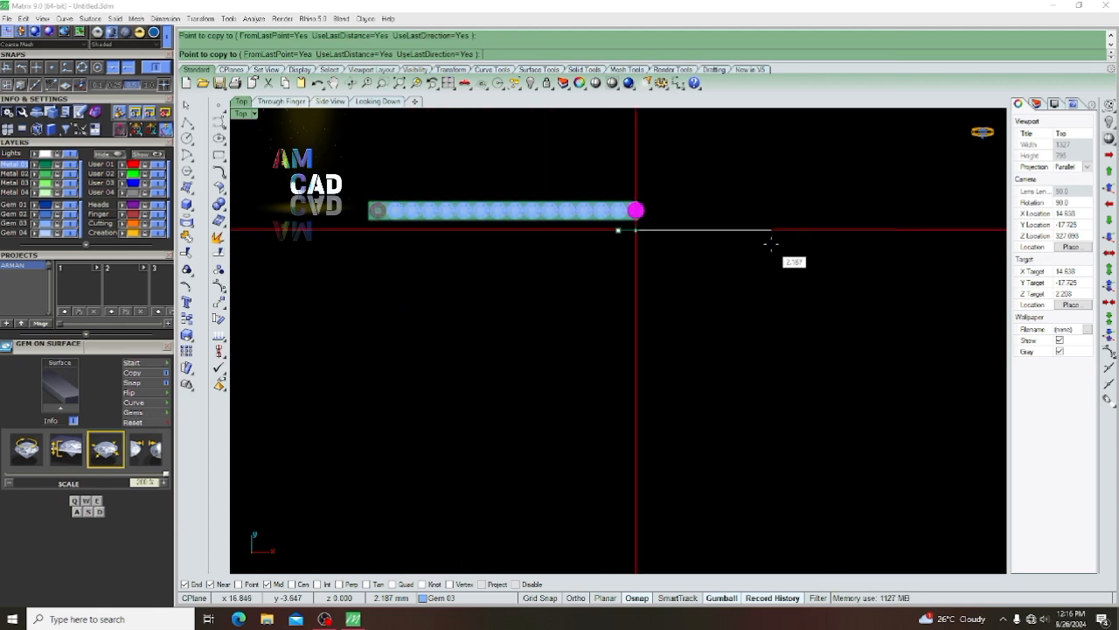
click(769, 243)
right_click(769, 243)
Draw a vertical line across the surface at the left edge of the last, overhanging gem
scroll(640, 204, up, 10)
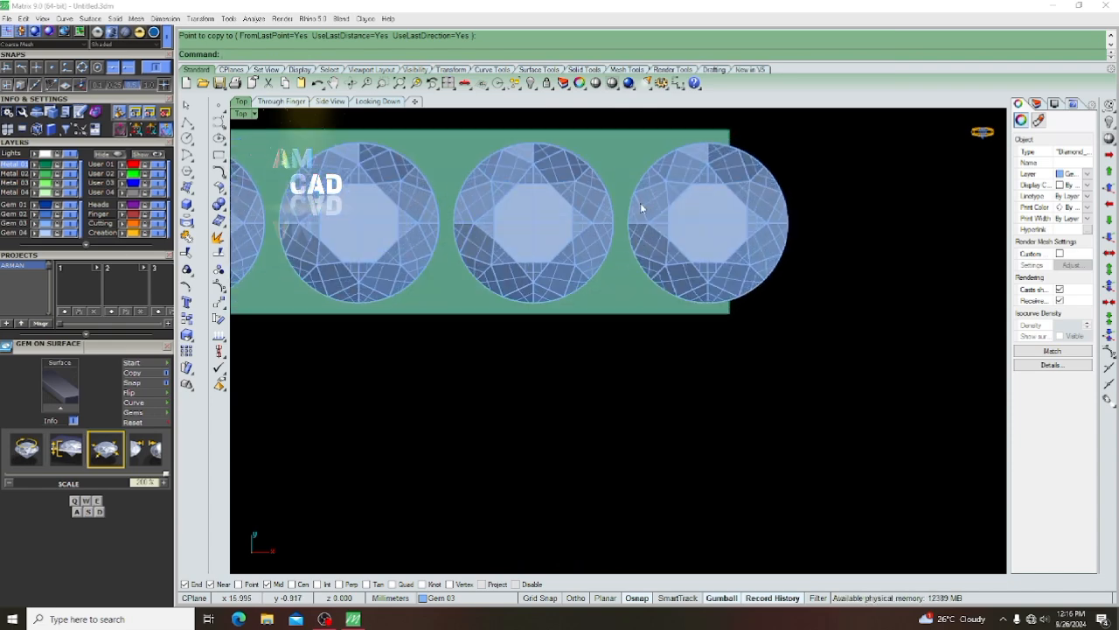
scroll(643, 214, down, 4)
scroll(643, 211, up, 4)
text(l)
key(Return)
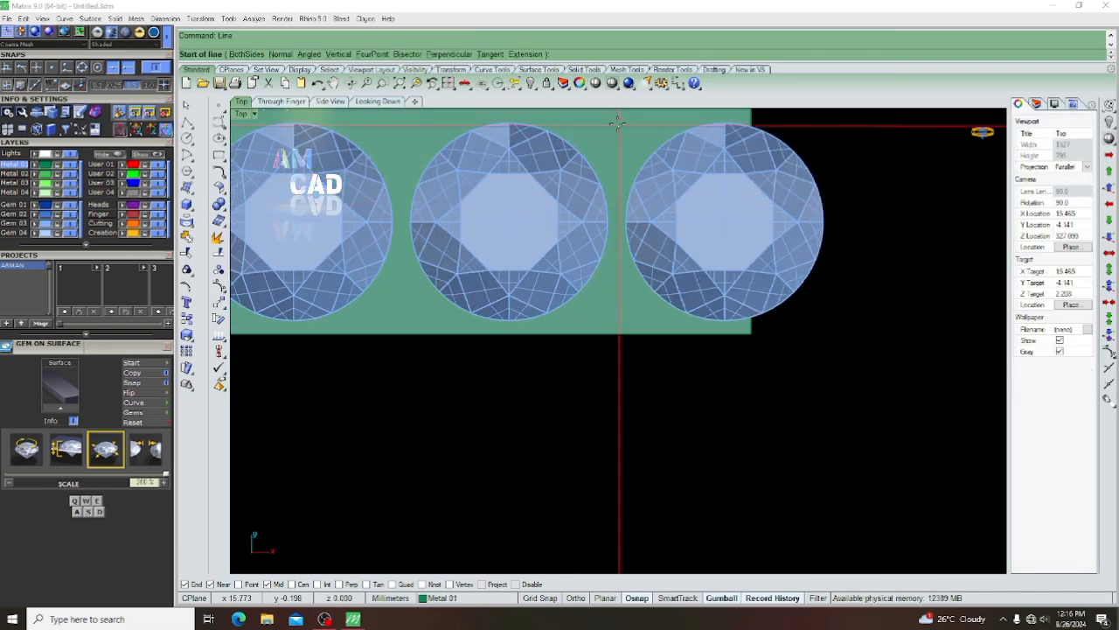
scroll(642, 206, down, 2)
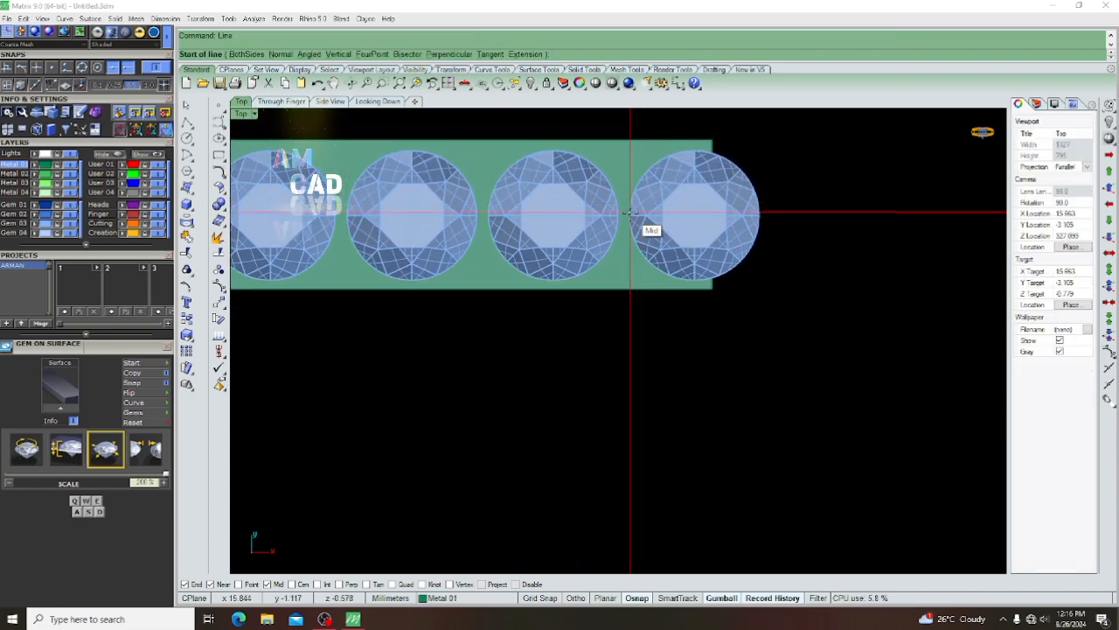
click(629, 212)
click(629, 373)
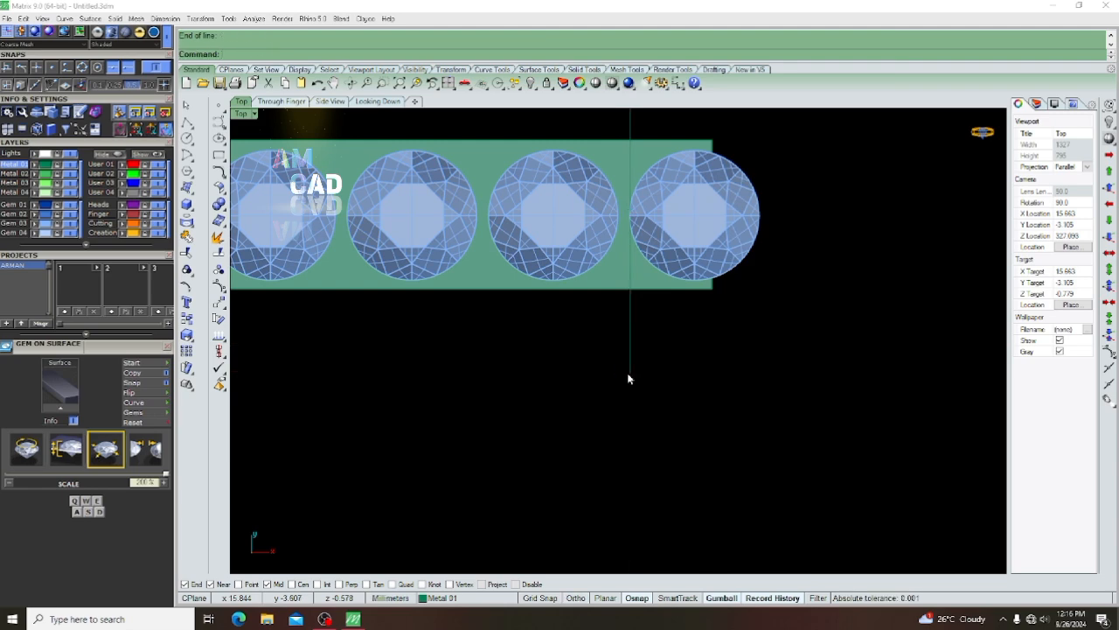
Split the lowered surface with the vertical line and delete its short end piece
click(645, 286)
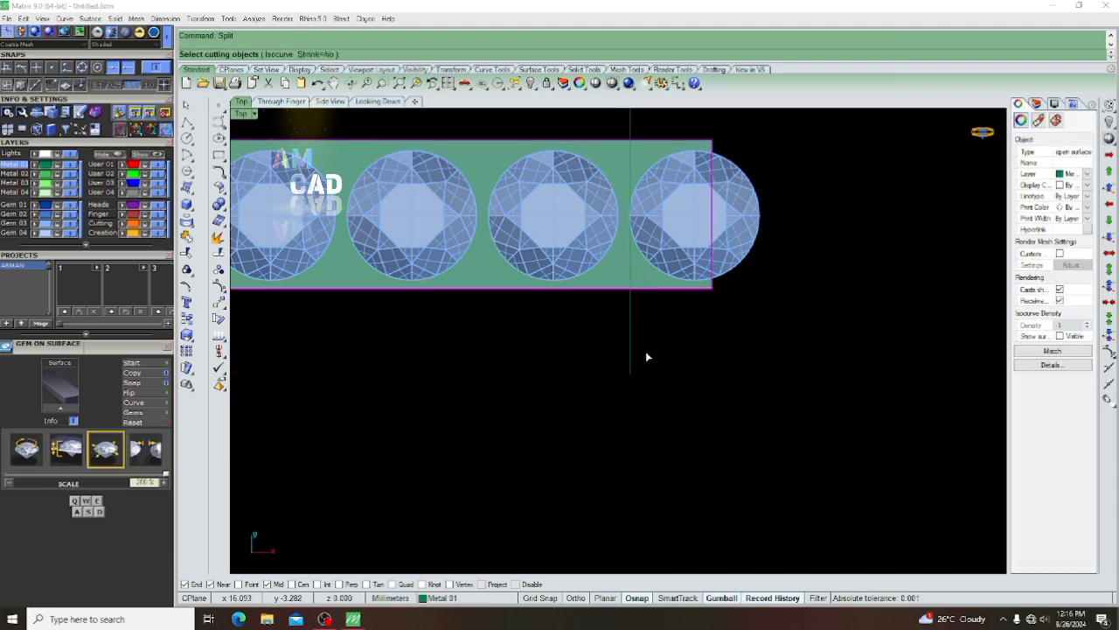
click(630, 354)
key(Return)
click(672, 292)
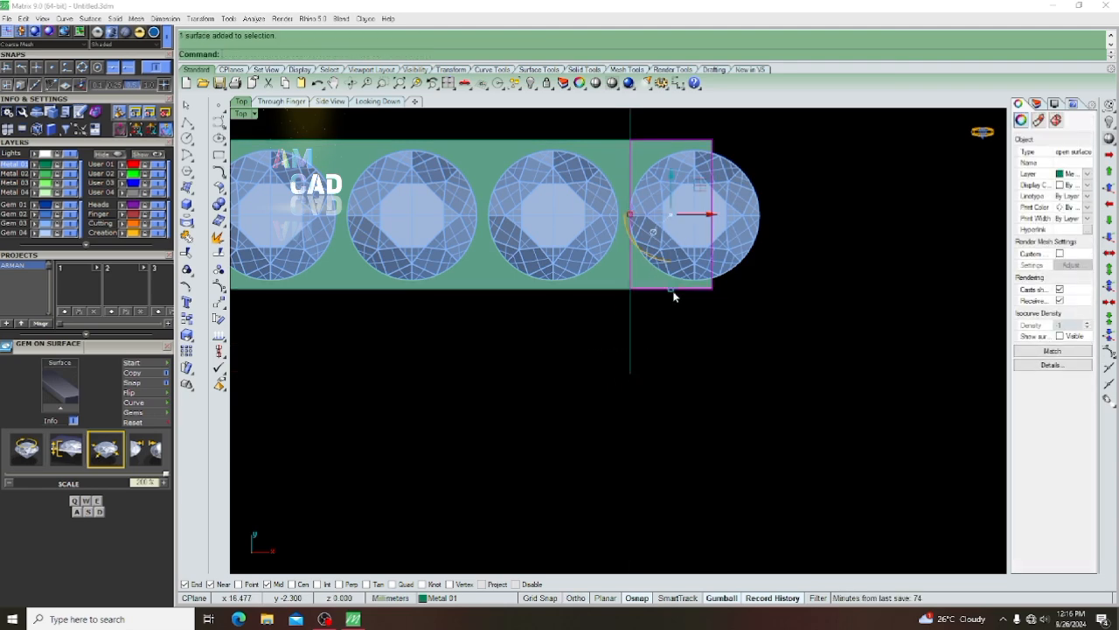
key(Delete)
Delete the last gem that overhangs the surface's right end
click(712, 218)
key(Delete)
scroll(665, 345, down, 5)
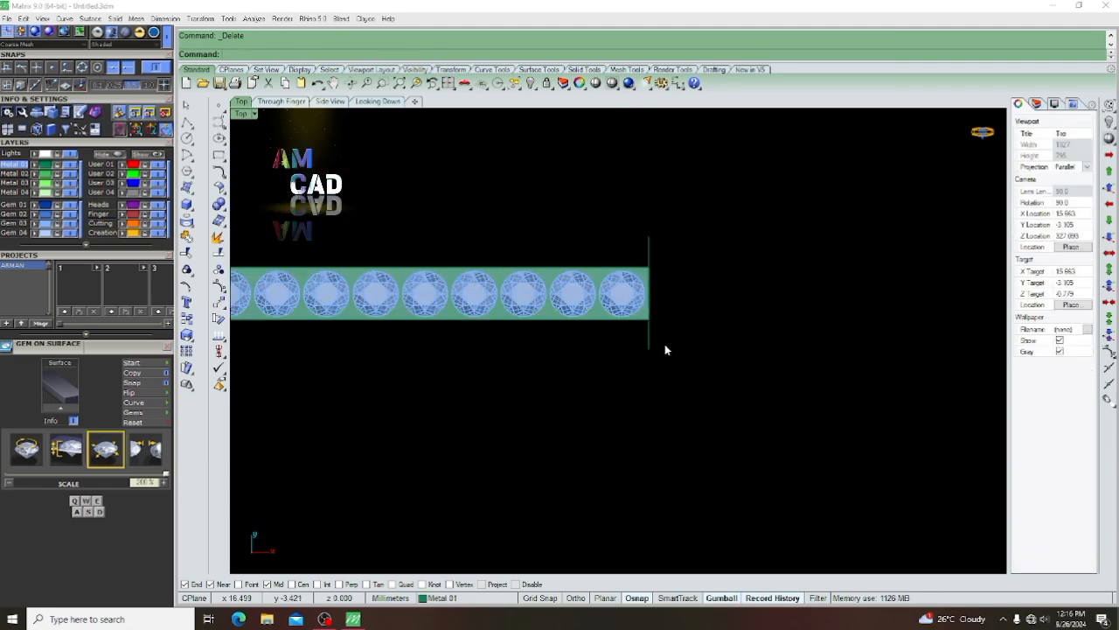
Show the hidden solid bar again around the row of gems
scroll(665, 350, down, 3)
scroll(472, 345, up, 2)
key(Return)
scroll(748, 293, up, 4)
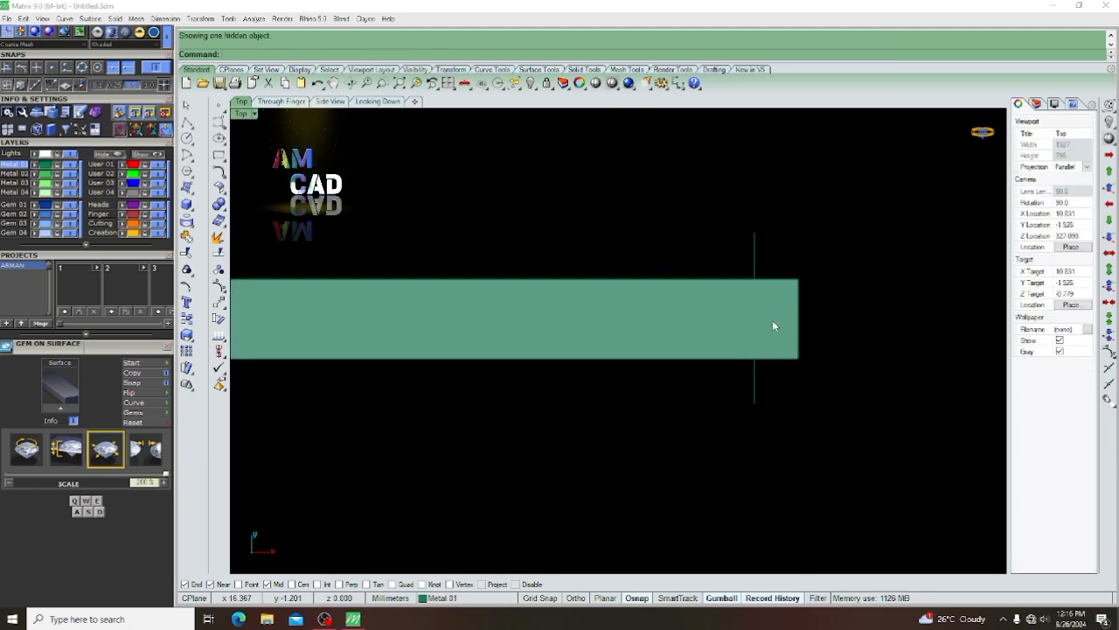
Cut the solid bar along the vertical line and delete the excess right end together with the line
click(772, 320)
text(WW)
key(Return)
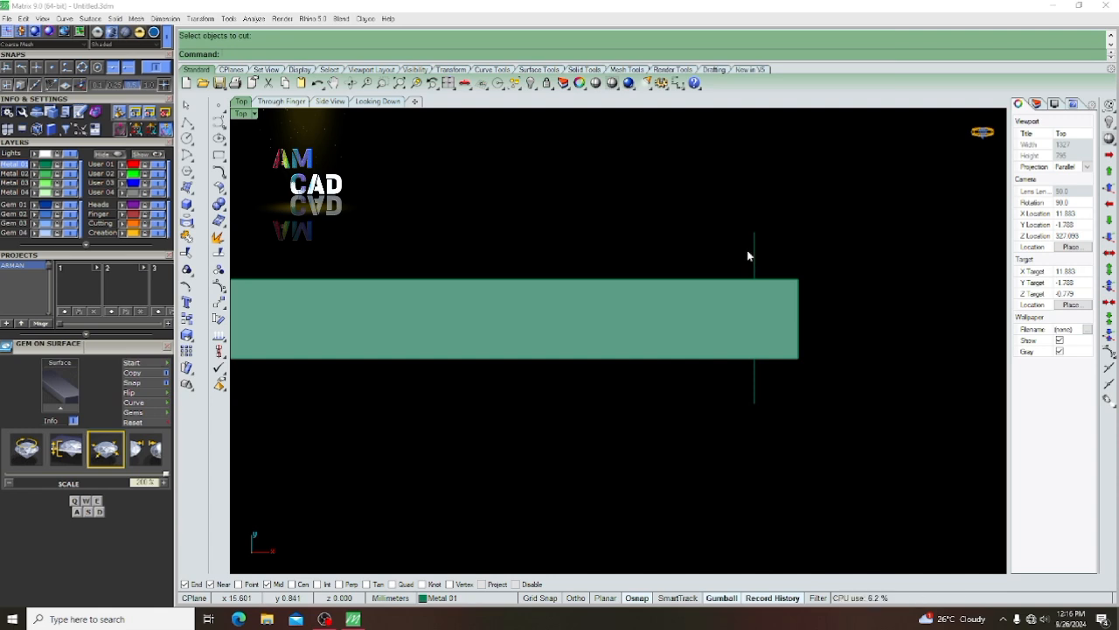
click(753, 255)
click(778, 303)
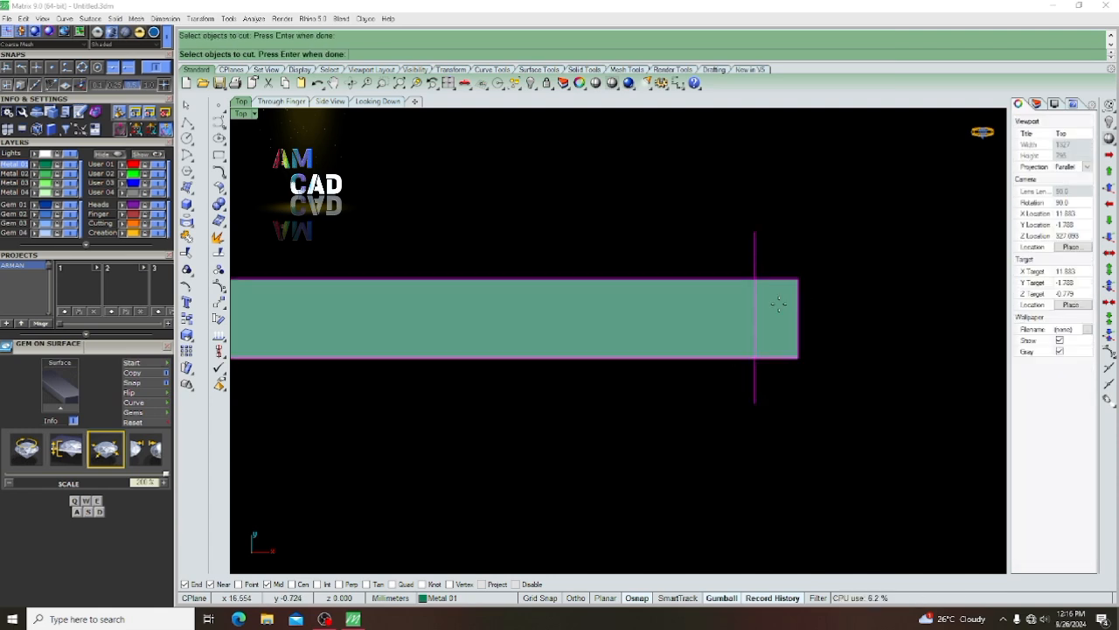
key(Return)
key(Return)
key(Return)
key(Return)
key(Delete)
scroll(684, 315, down, 9)
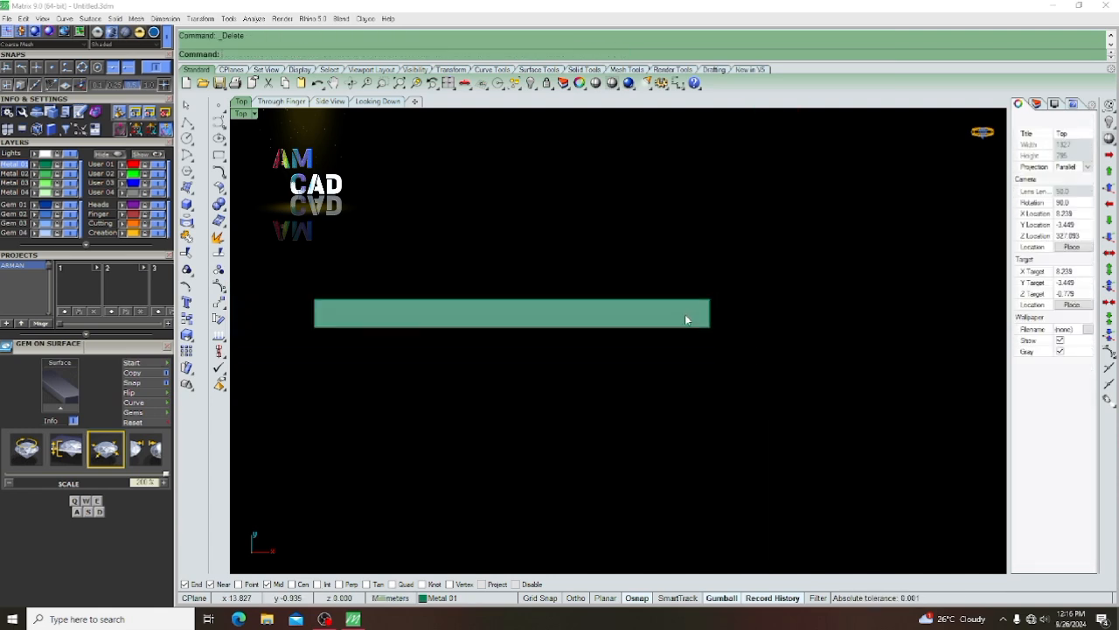
Display the trimmed bar and its gems as wireframe in the Front view
right_drag(560, 368, 542, 180)
scroll(412, 407, down, 2)
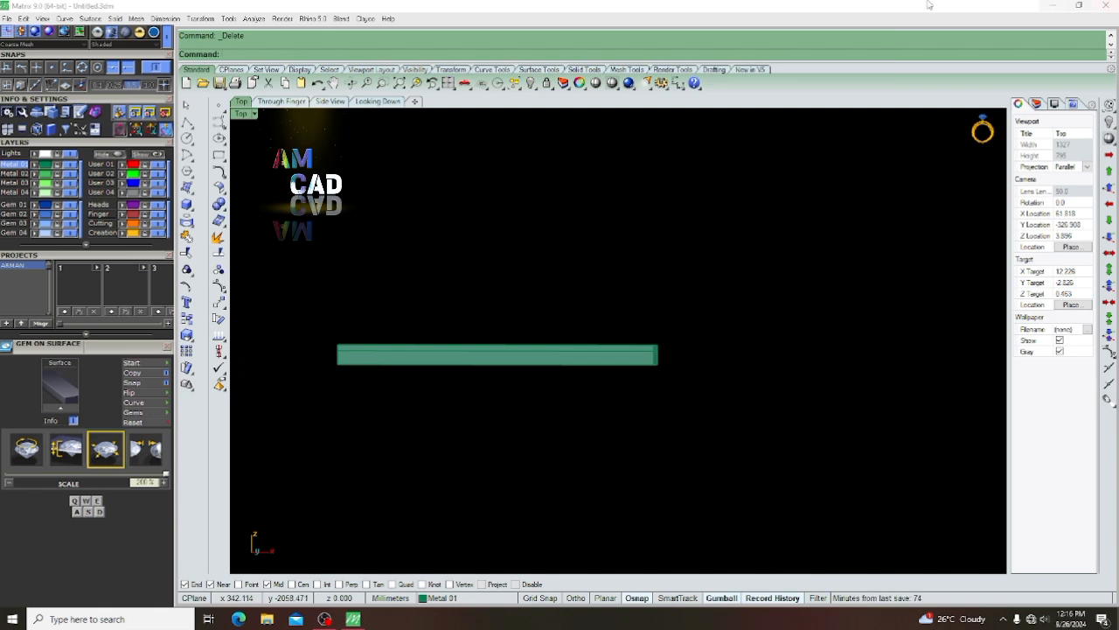
scroll(377, 353, up, 4)
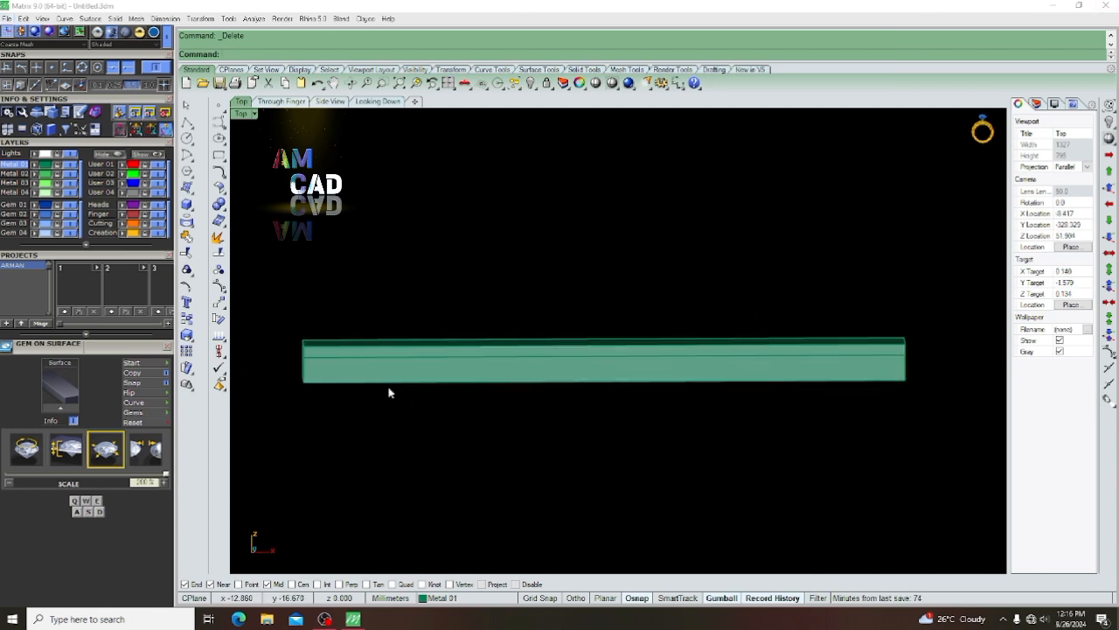
key(Return)
key(ctrl+F2)
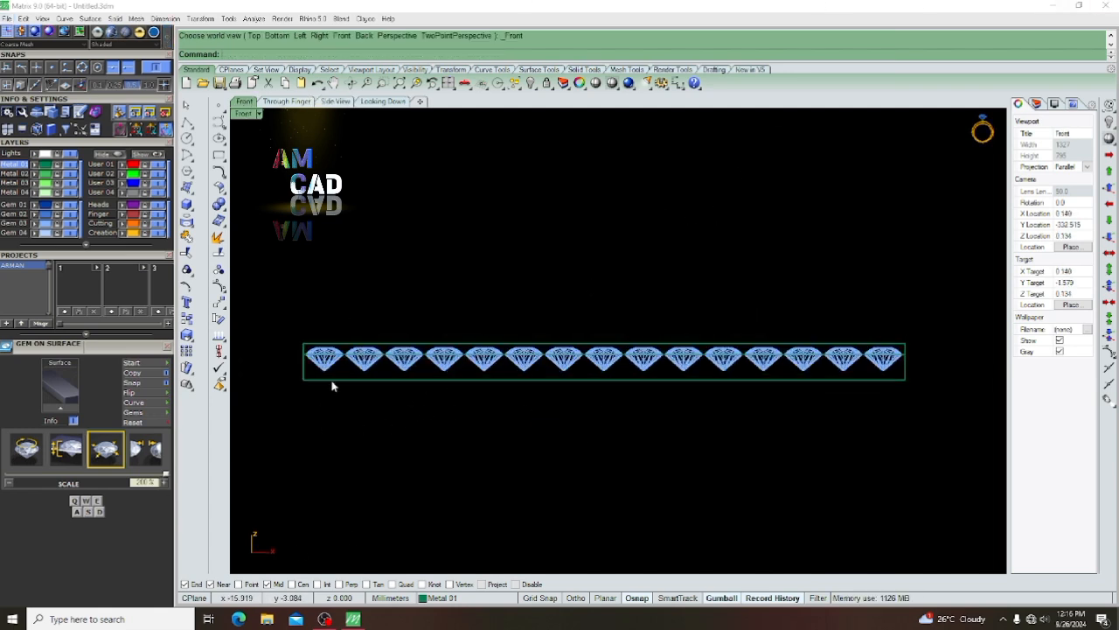
Select all gems in the row and group them
scroll(296, 372, up, 2)
click(305, 374)
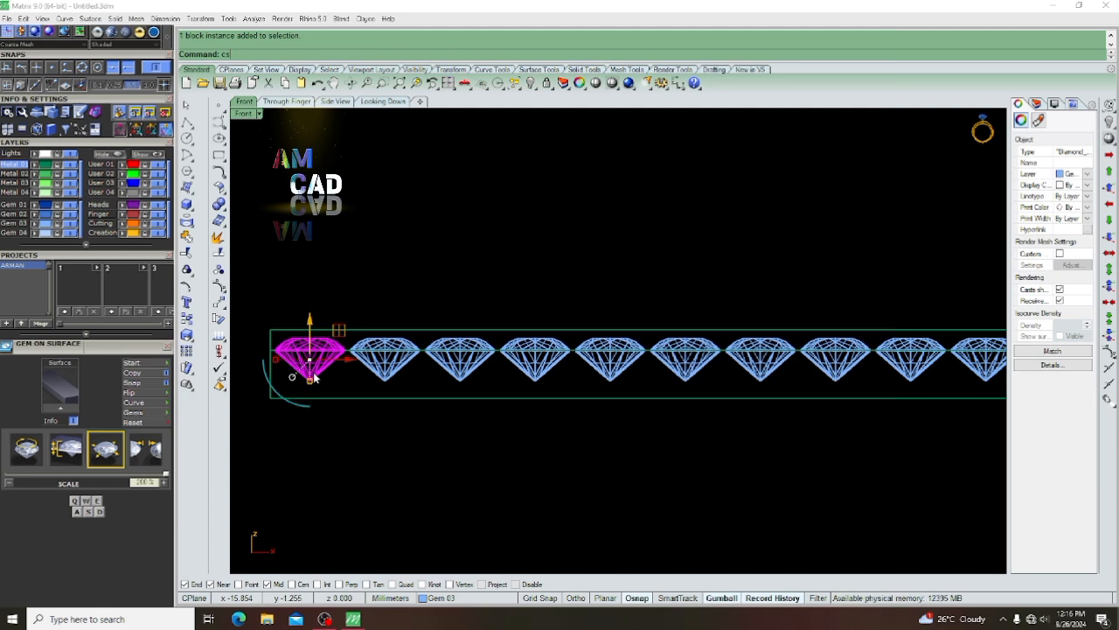
text(cs)
key(Return)
scroll(331, 366, down, 5)
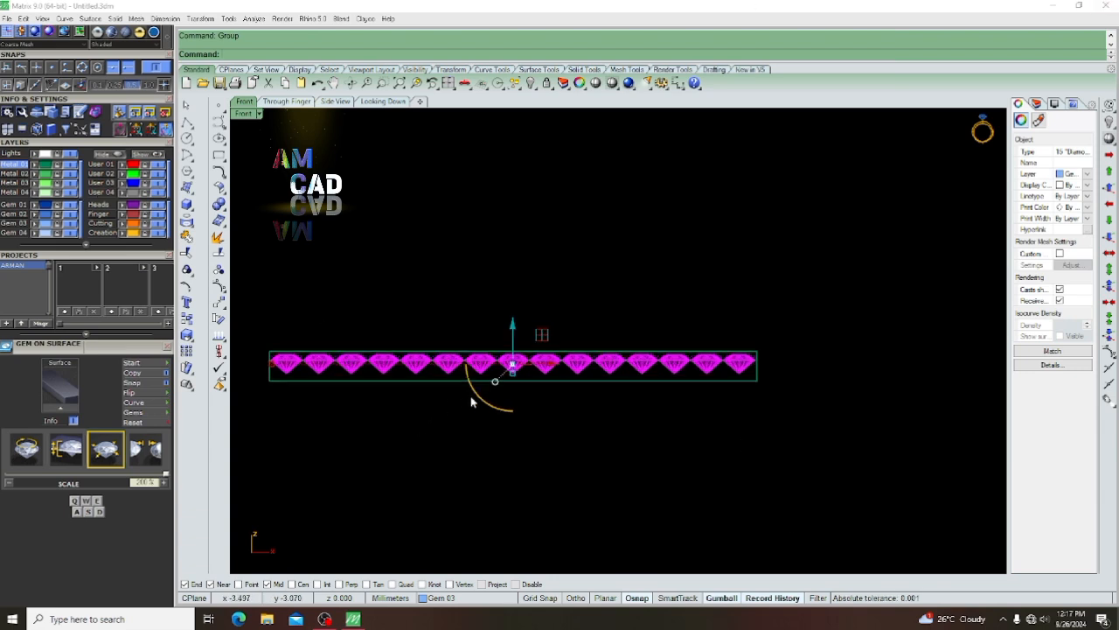
Examine how the grouped gems sit inside the bar from end to end in the Front view
scroll(457, 379, up, 3)
right_drag(536, 337, 565, 361)
scroll(604, 346, down, 2)
scroll(604, 345, up, 2)
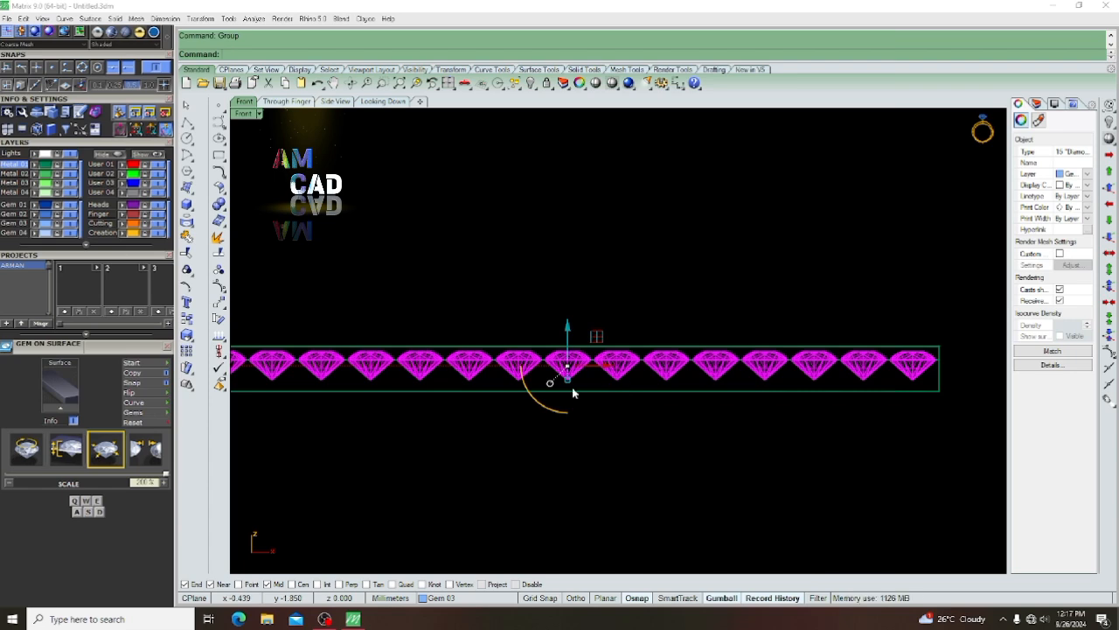
scroll(572, 387, down, 2)
scroll(426, 372, up, 4)
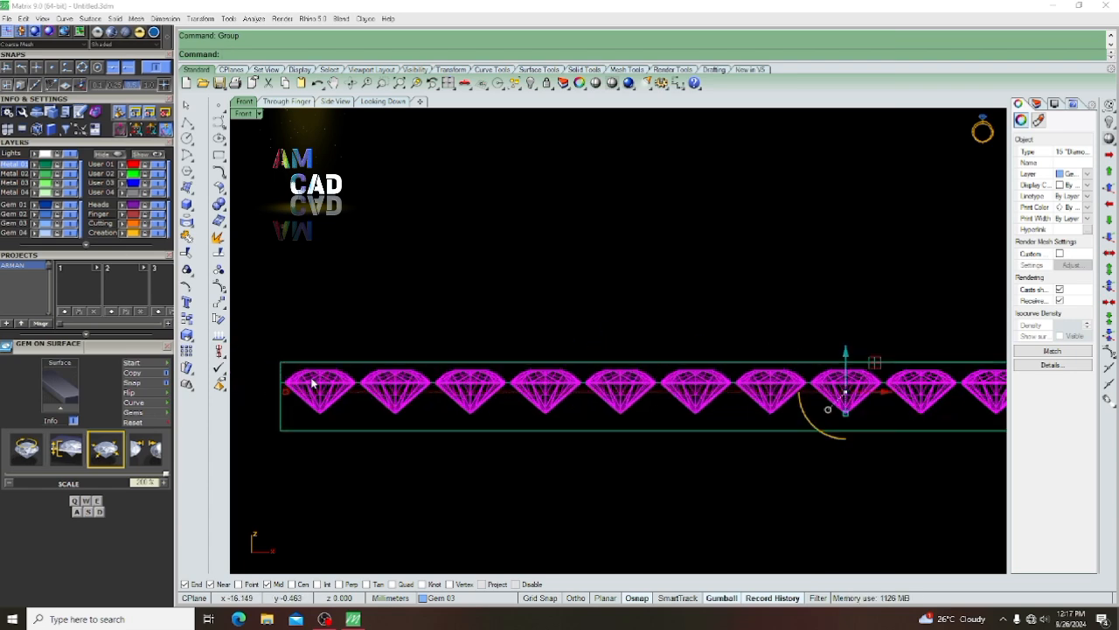
scroll(347, 407, down, 2)
scroll(350, 411, up, 2)
scroll(284, 466, down, 2)
scroll(629, 437, up, 1)
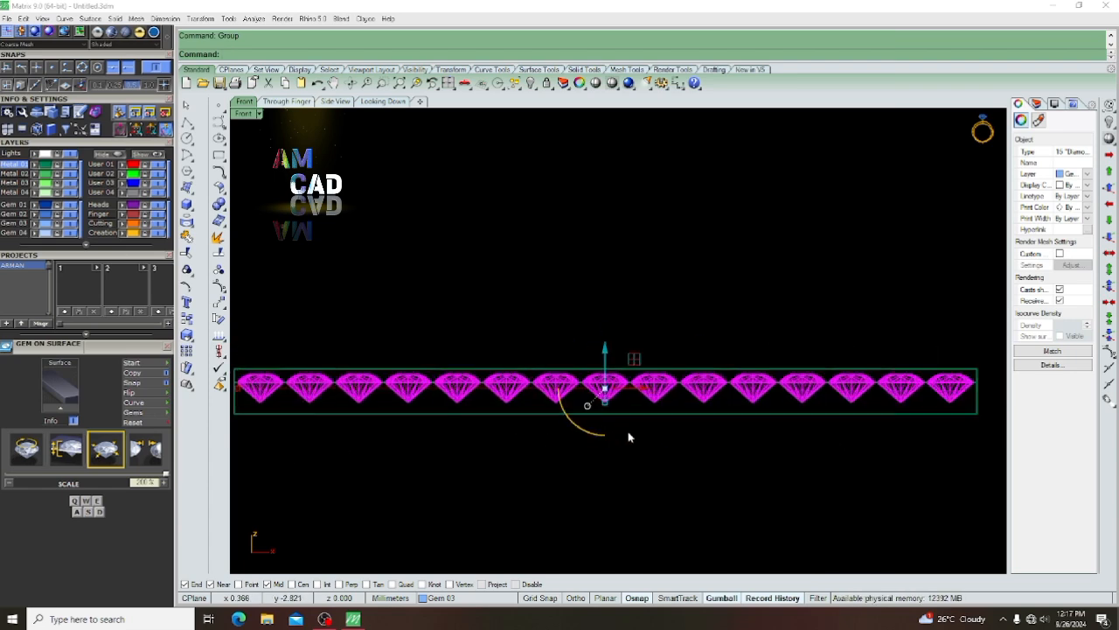
scroll(551, 429, up, 1)
scroll(552, 430, down, 2)
click(551, 423)
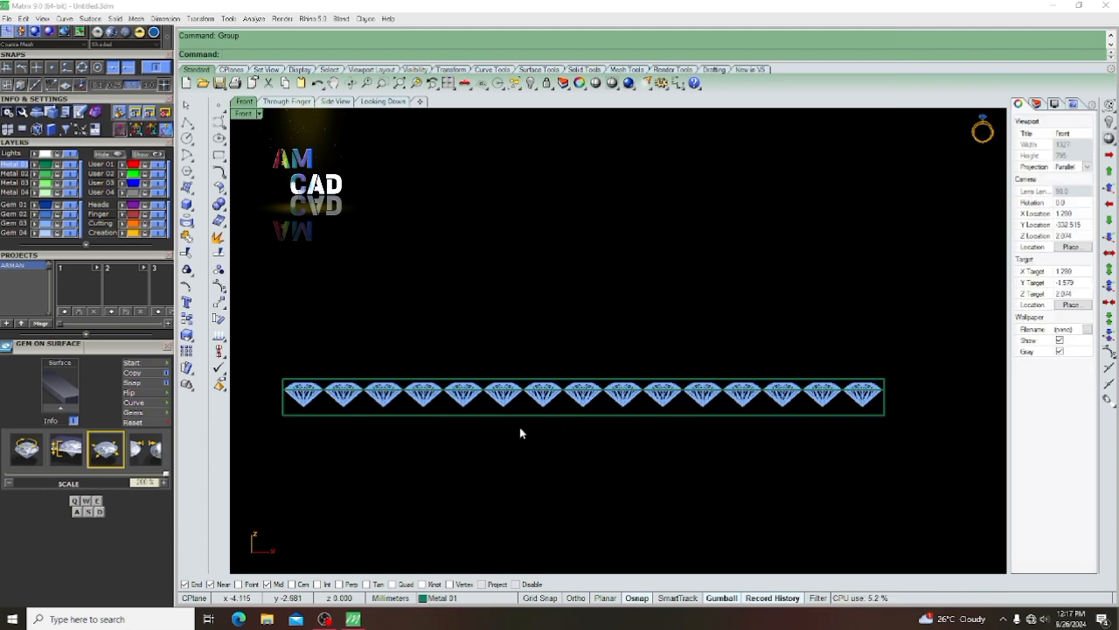
Delete the lowered surface that runs through the gems inside the bar
scroll(343, 348, up, 5)
ctrl+shift+right_drag(389, 334, 392, 422)
scroll(392, 449, down, 6)
ctrl+shift+right_drag(478, 424, 464, 349)
scroll(526, 455, up, 4)
scroll(525, 455, up, 2)
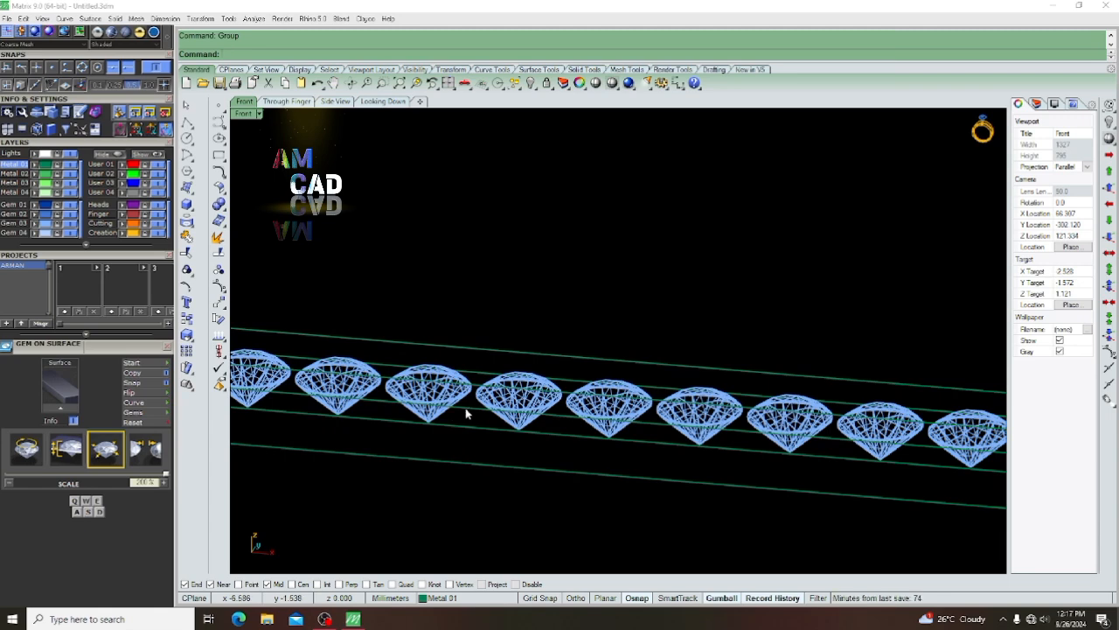
click(466, 413)
key(Delete)
scroll(466, 414, down, 6)
mouse_move(469, 411)
ctrl+shift+right_down()
mouse_move(532, 419)
mouse_move(482, 402)
mouse_move(490, 411)
ctrl+shift+right_up()
Check the distance from the first gem's table to the bar's top edge with a temporary vertical line in the Front view
key(F2)
scroll(454, 405, up, 8)
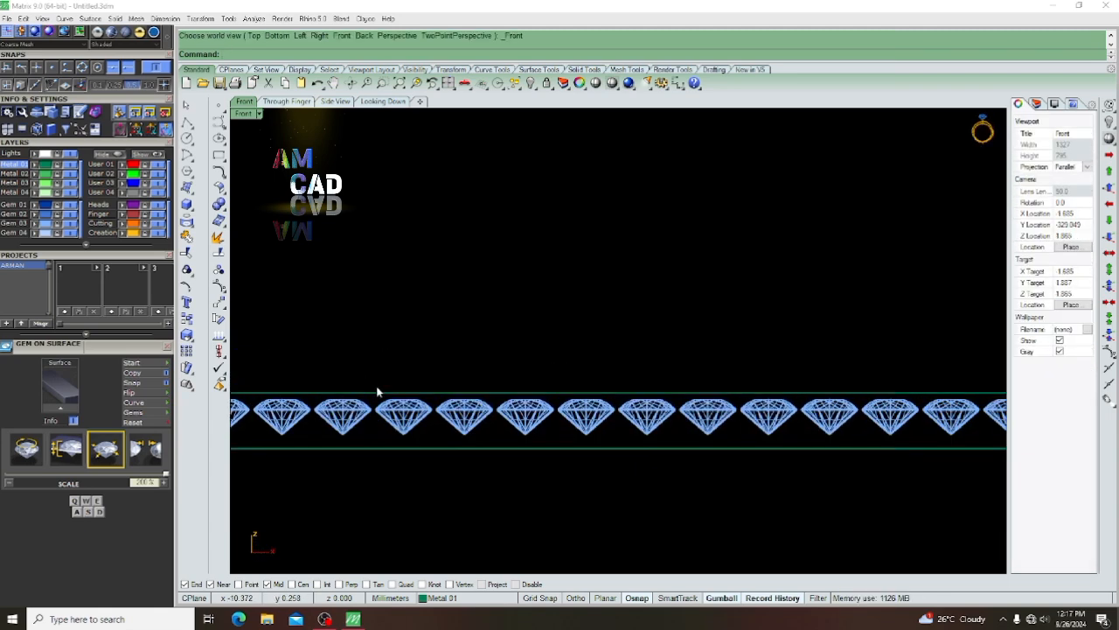
scroll(371, 391, down, 2)
right_drag(240, 407, 278, 408)
scroll(272, 405, up, 4)
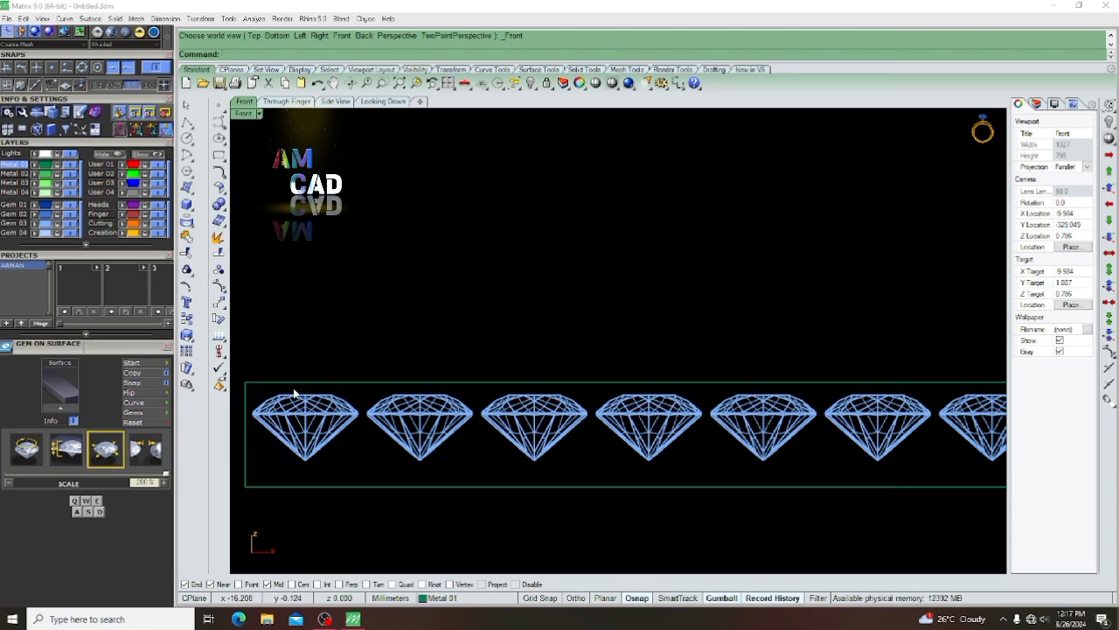
scroll(302, 396, up, 6)
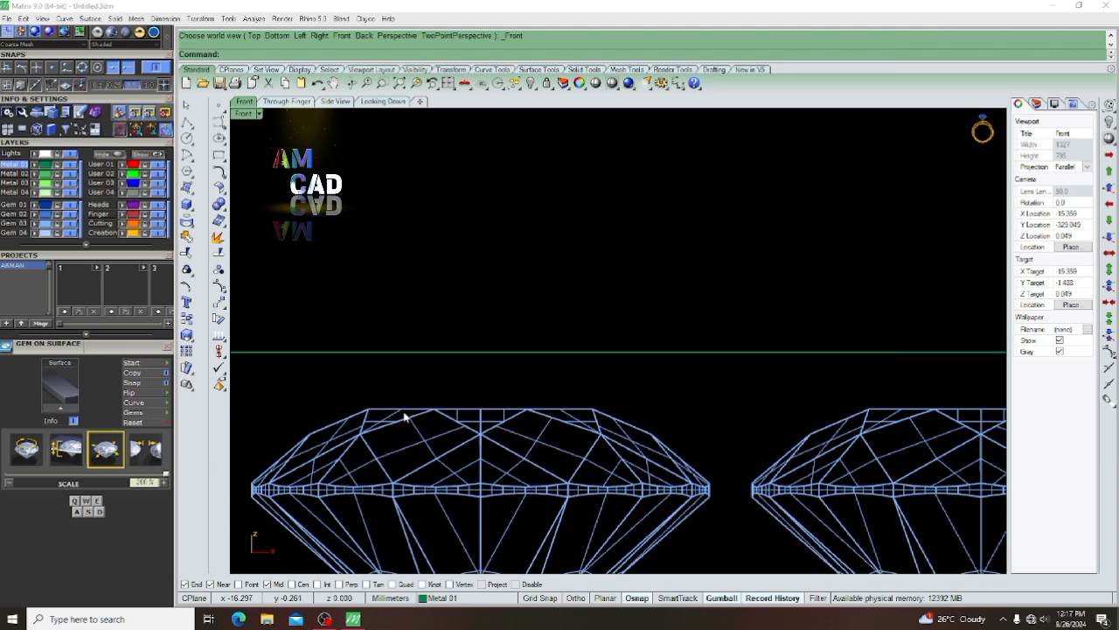
scroll(411, 404, down, 2)
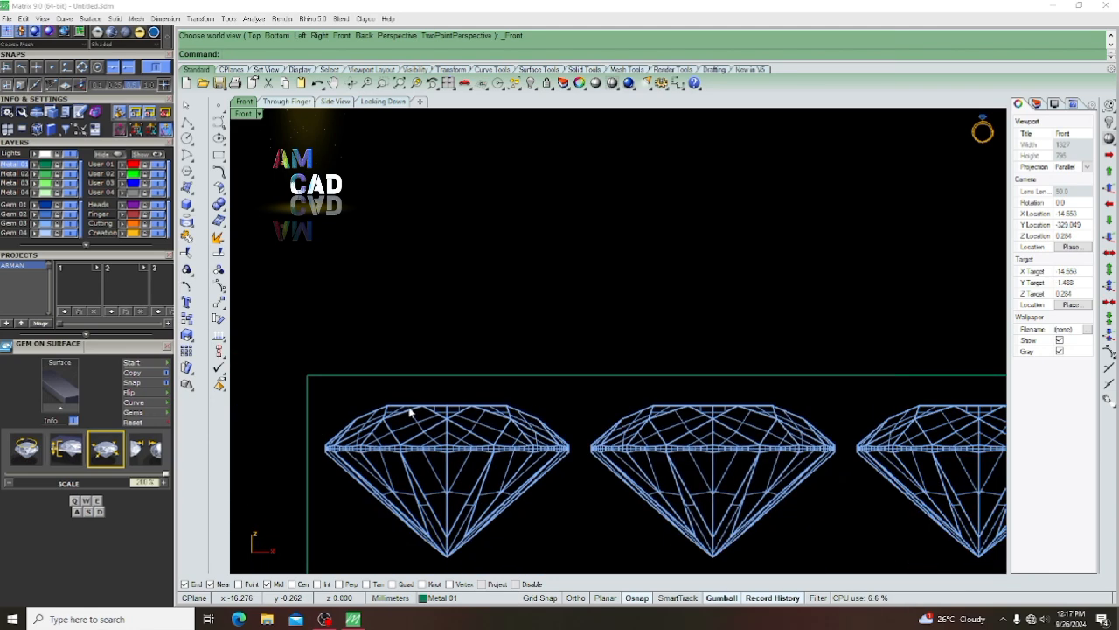
scroll(418, 405, up, 4)
key(Return)
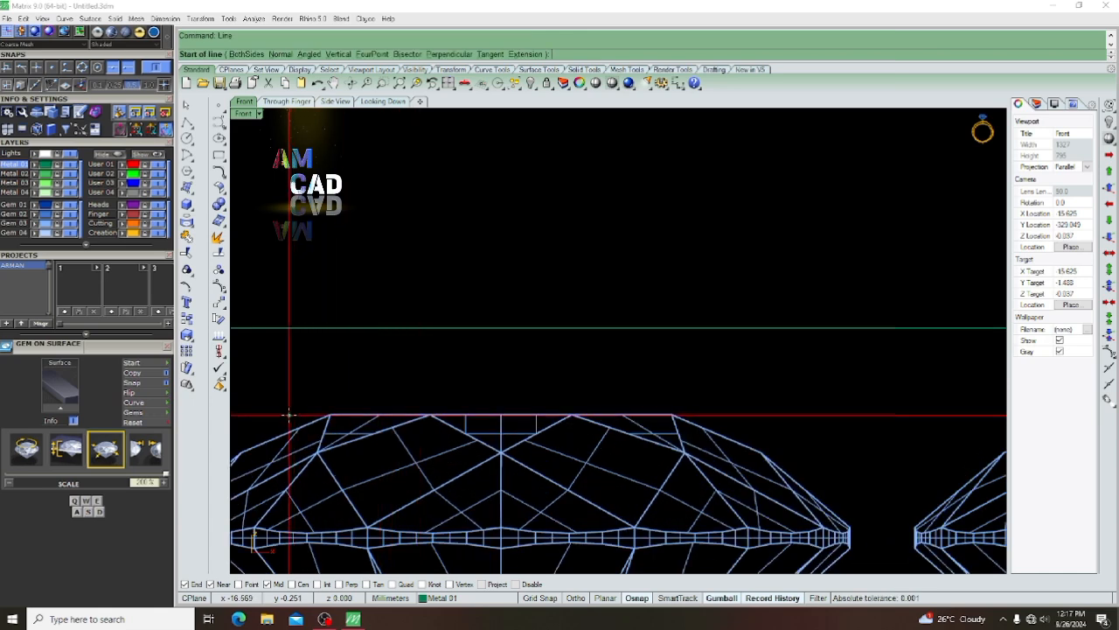
click(289, 413)
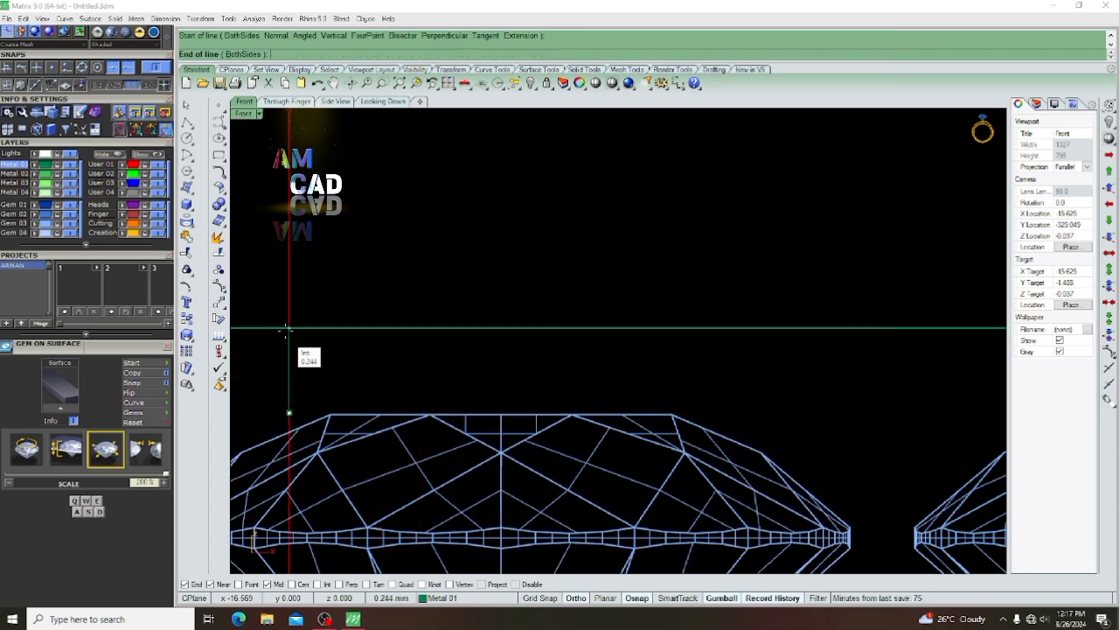
key(Escape)
scroll(316, 335, down, 12)
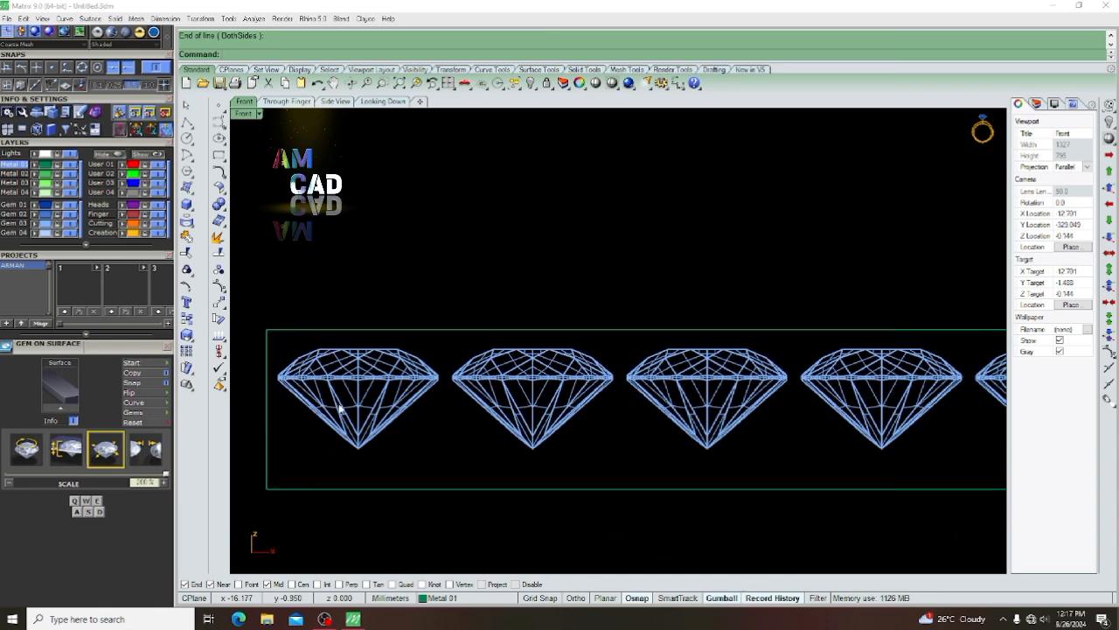
Move the grouped gem row straight down inside the bar by about 0.22 mm in the Front view
click(486, 409)
scroll(342, 437, down, 6)
scroll(342, 439, down, 3)
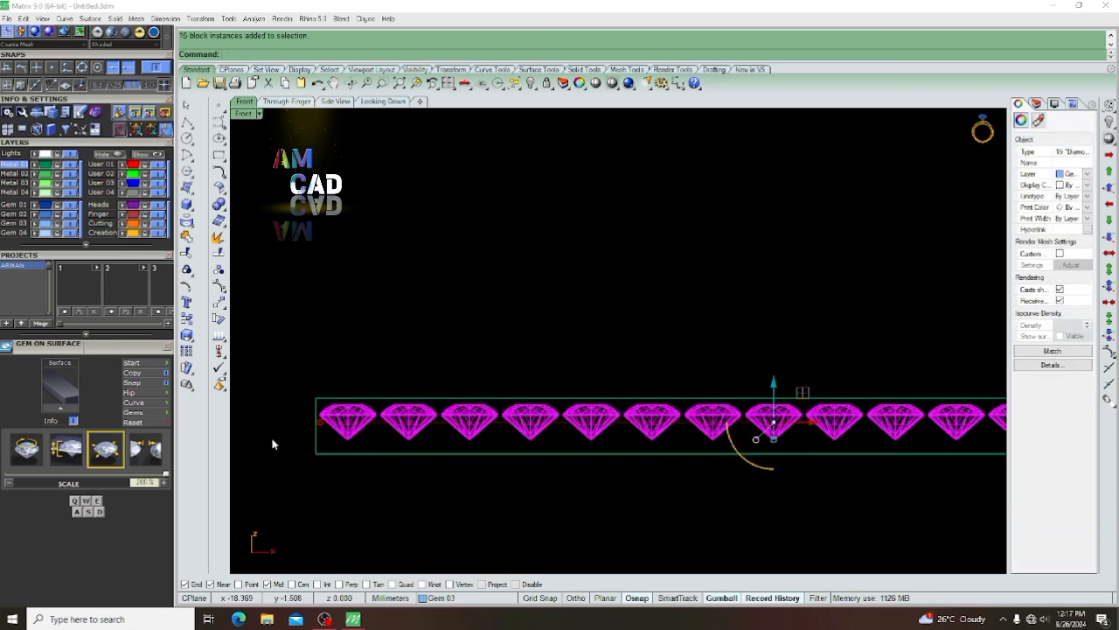
scroll(318, 428, up, 6)
key(Return)
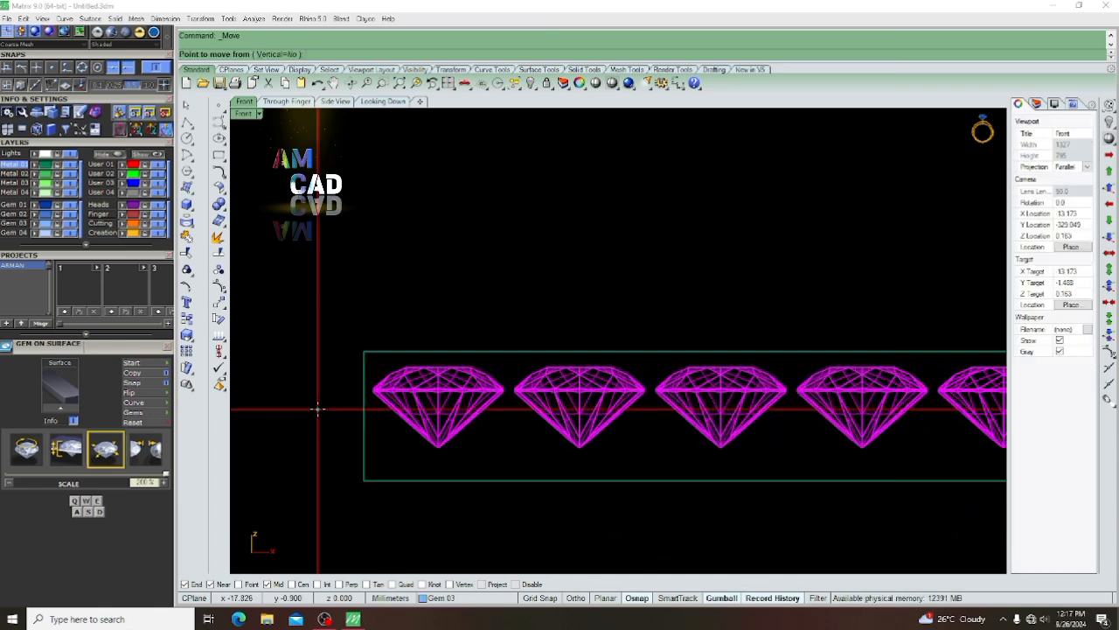
click(318, 409)
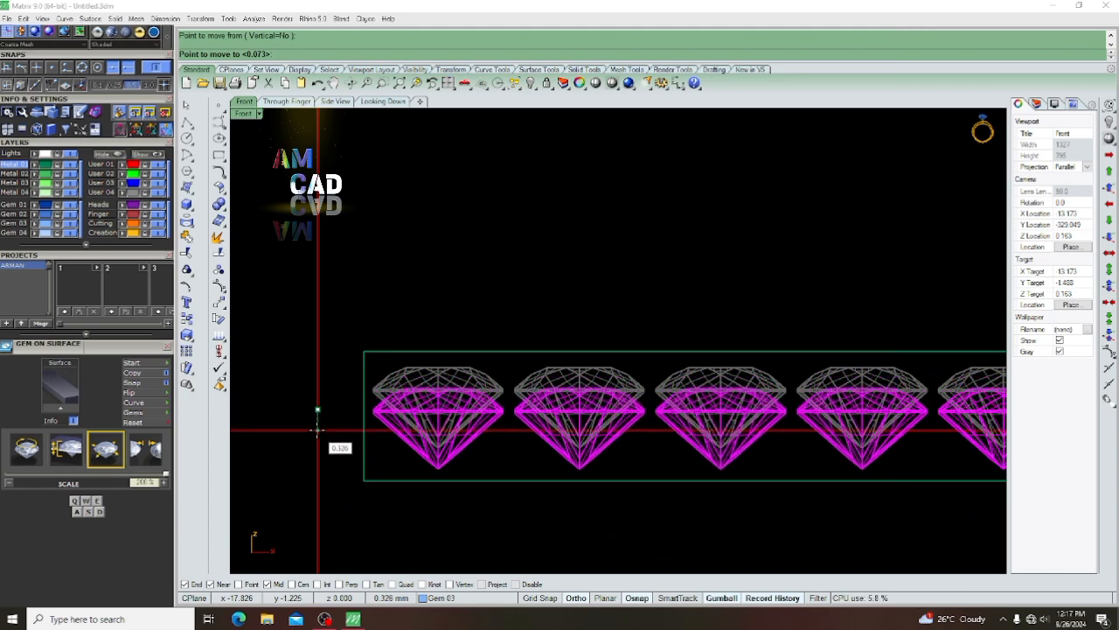
shift+click(317, 423)
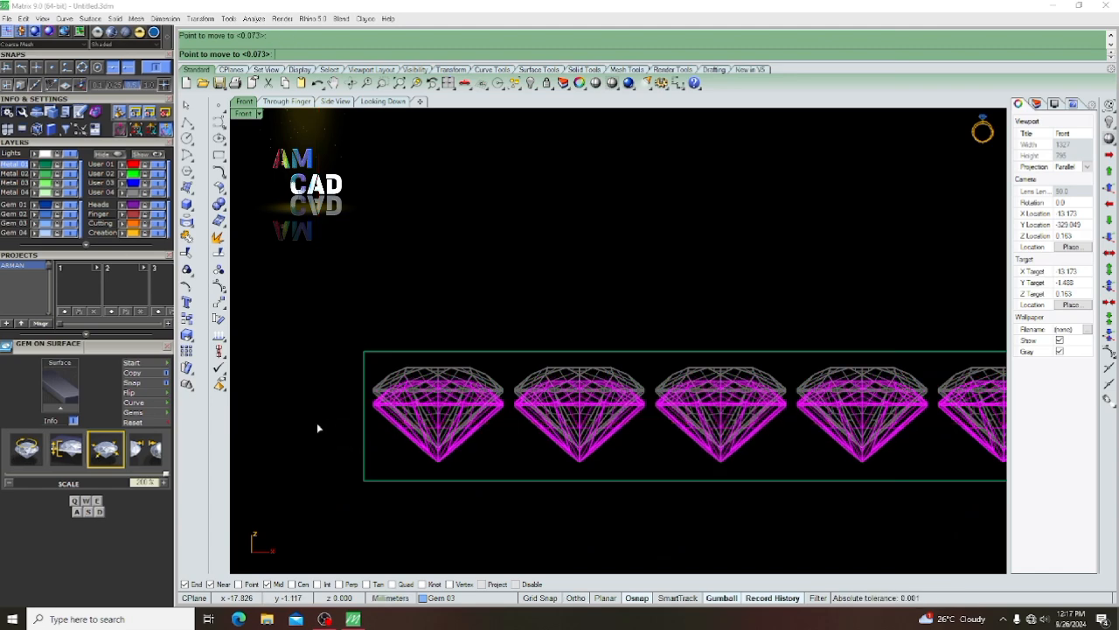
key(Escape)
Examine how the lowered gems sit between the bar's upper and lower edges along its whole length
scroll(448, 387, down, 8)
scroll(404, 375, down, 4)
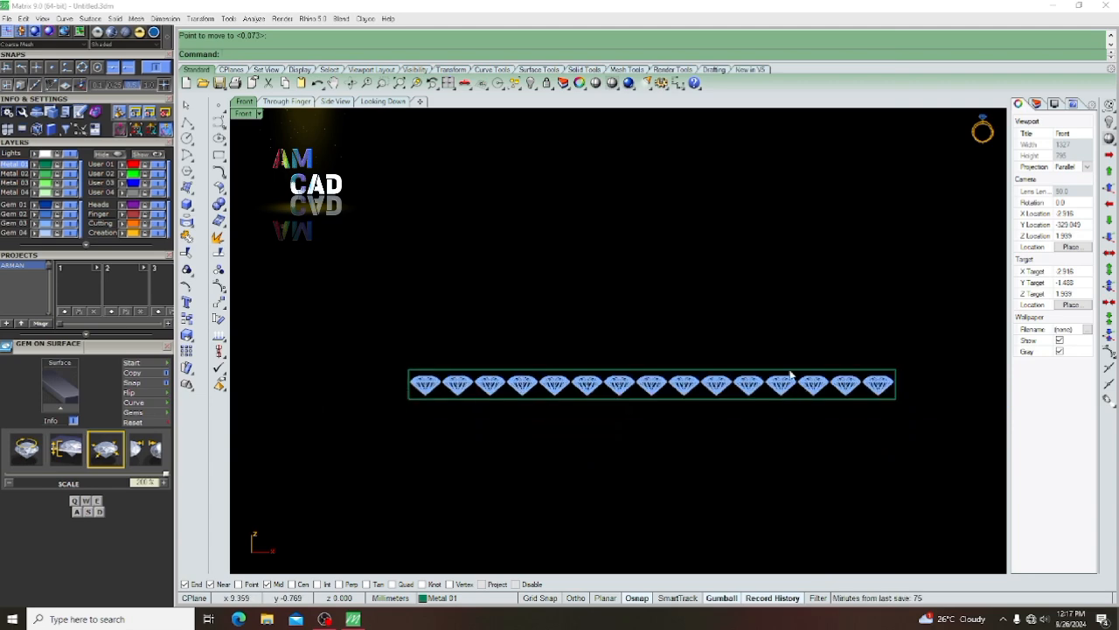
scroll(787, 376, up, 10)
scroll(587, 387, down, 6)
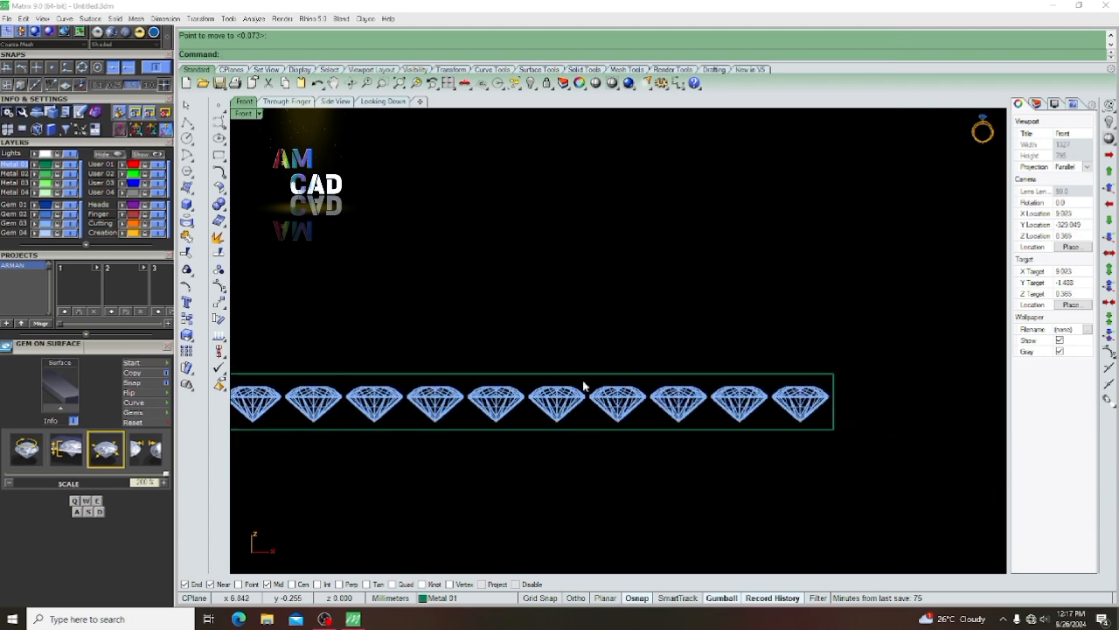
scroll(382, 391, up, 5)
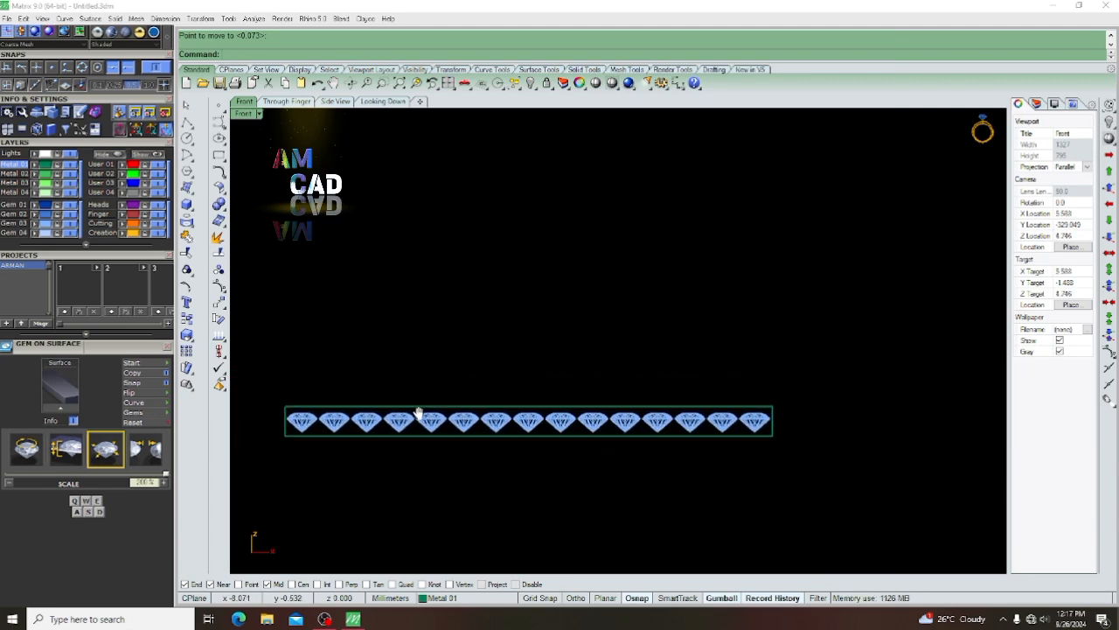
scroll(361, 422, up, 6)
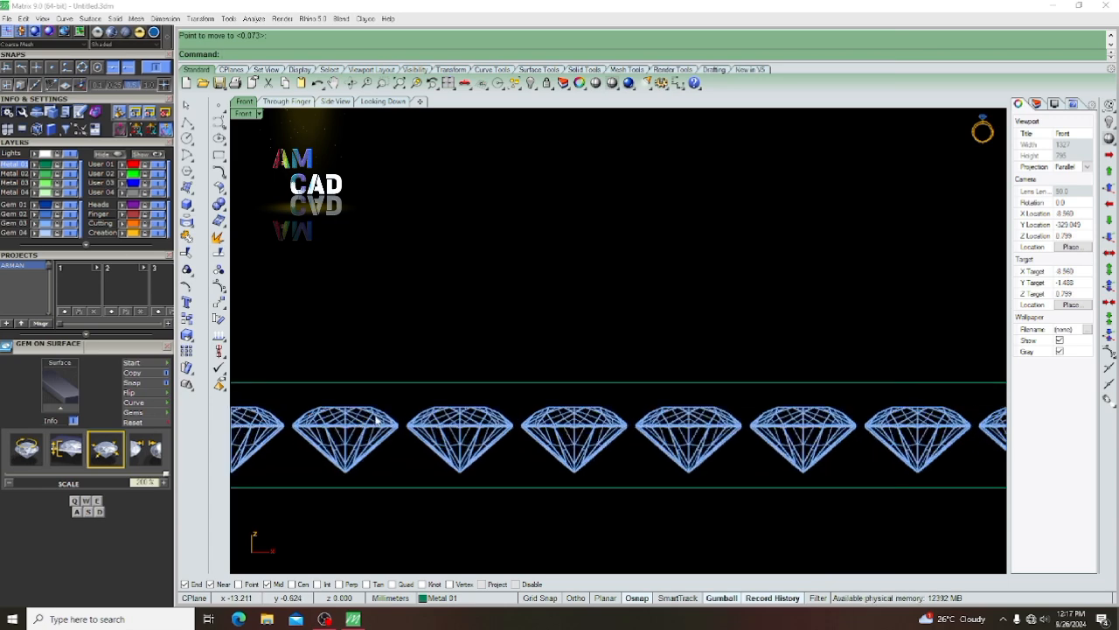
scroll(375, 408, down, 6)
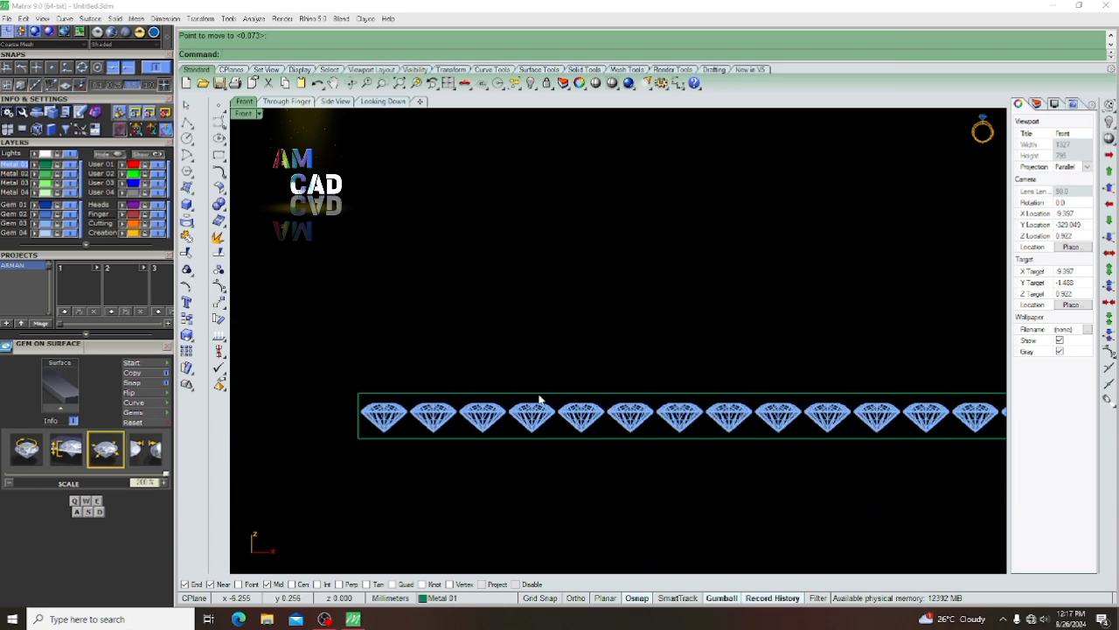
scroll(803, 428, up, 4)
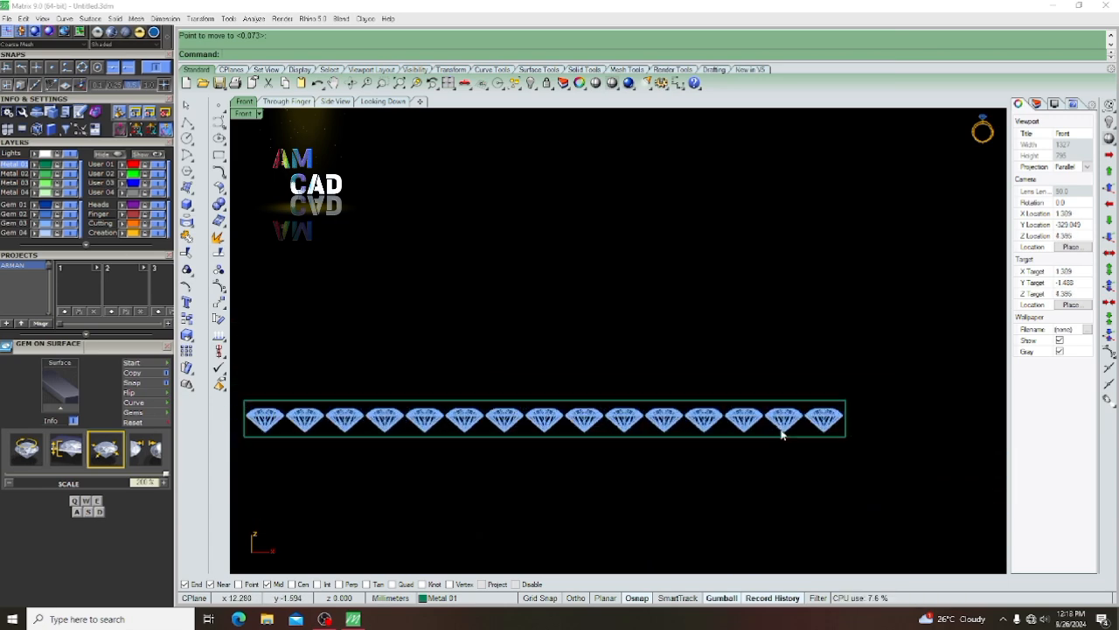
scroll(648, 421, down, 3)
scroll(481, 413, up, 3)
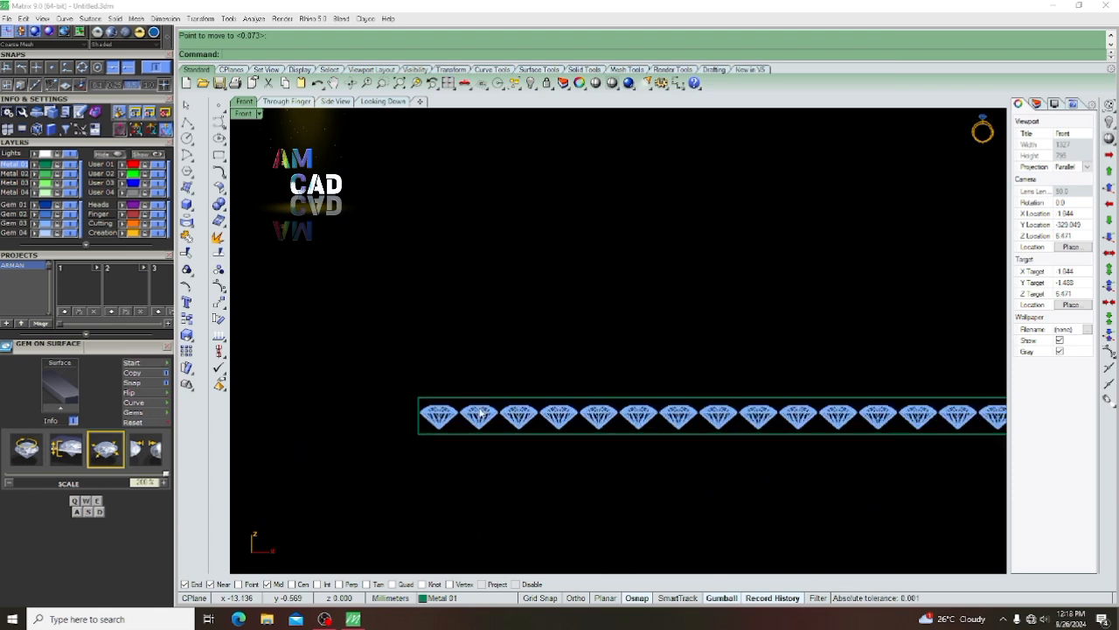
scroll(429, 424, down, 3)
scroll(652, 428, up, 3)
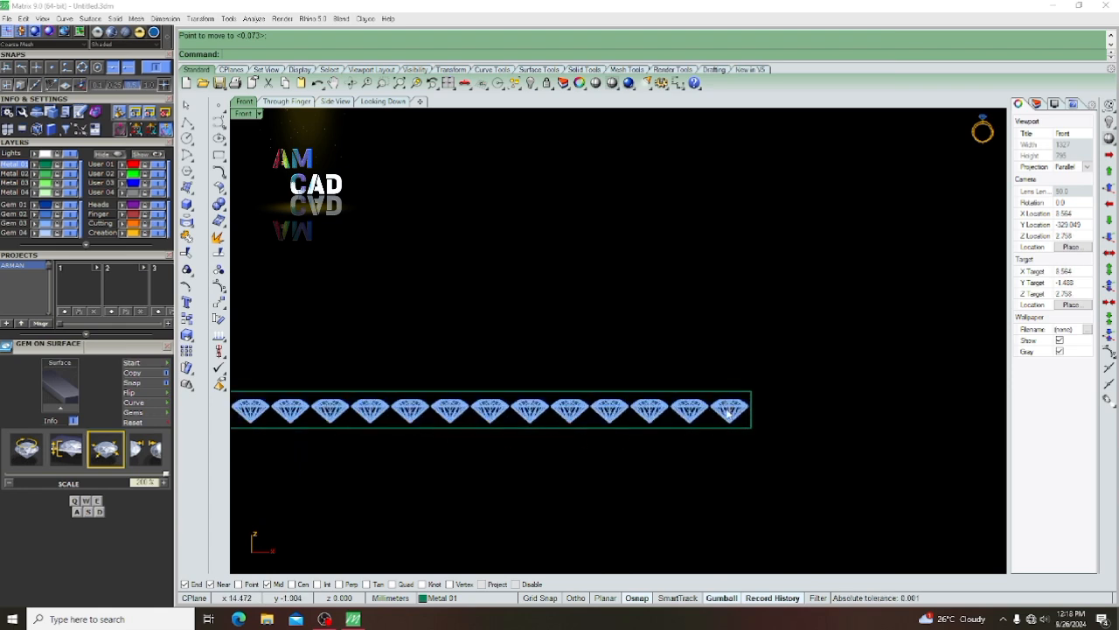
Start the Micro Prong Cutter on all the gems in the row and set its mode to Basic
click(729, 412)
scroll(726, 418, down, 2)
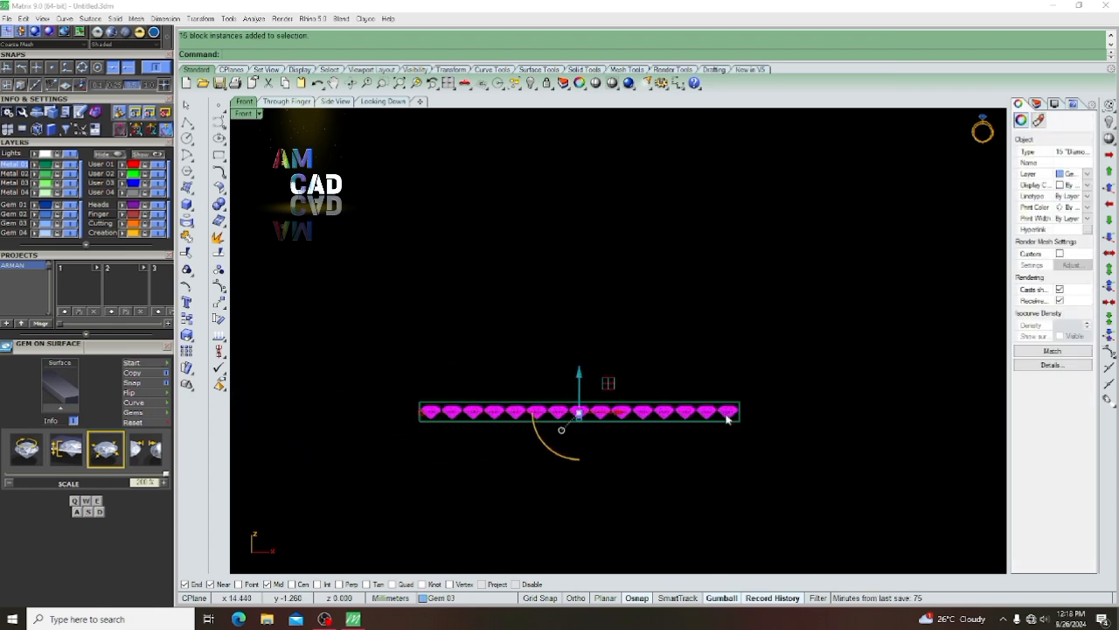
key(F6)
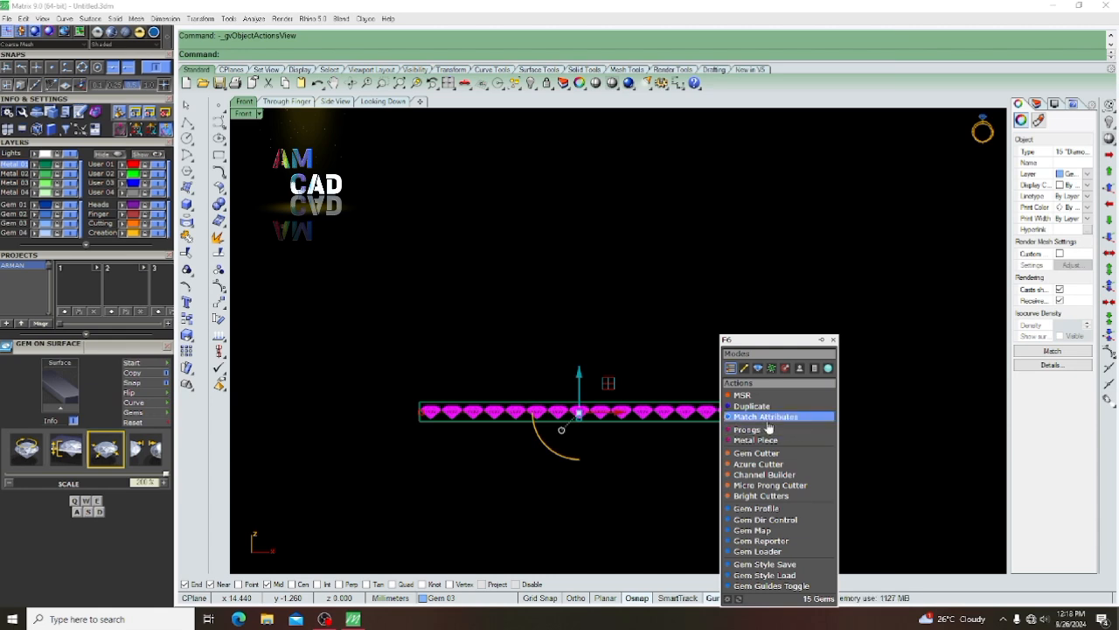
click(768, 486)
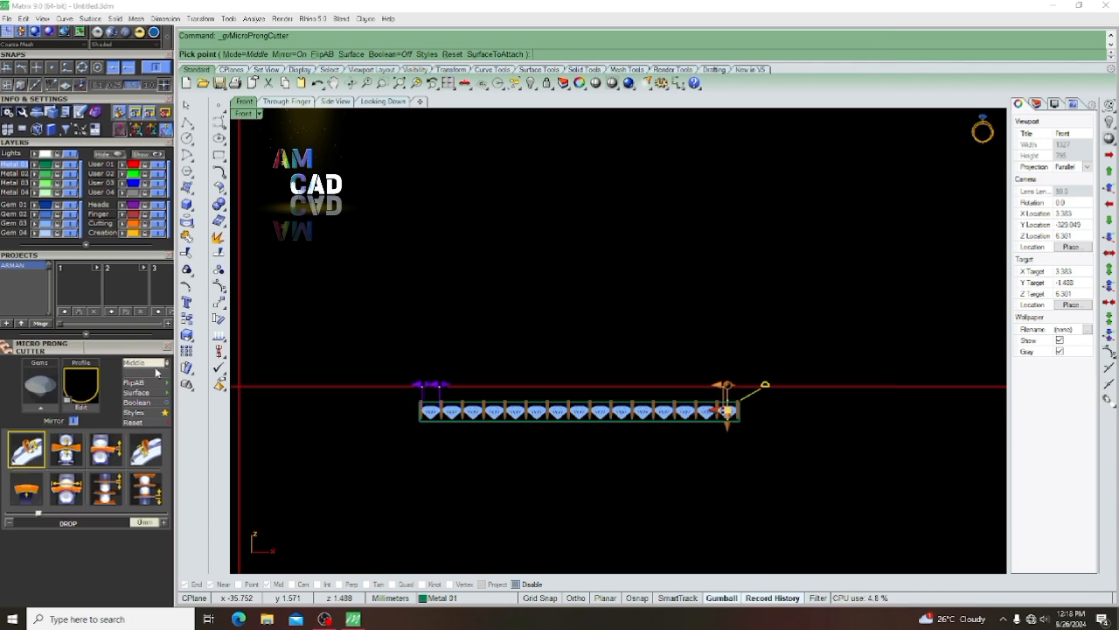
click(166, 366)
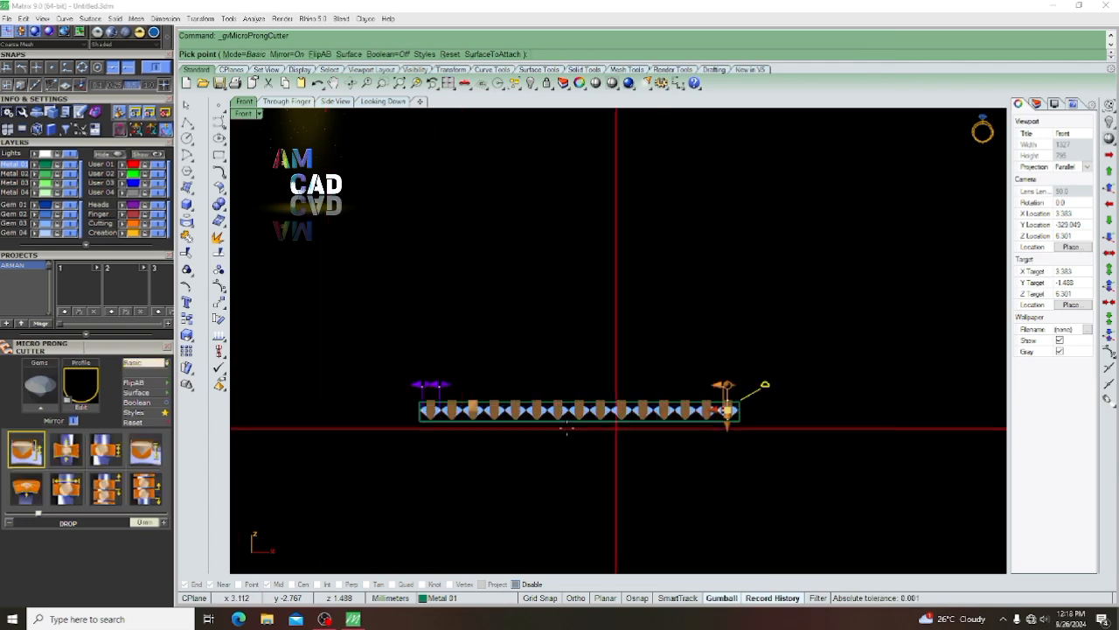
Narrow the cutters evenly on both sides with a width adjustment of about 0.31 mm
scroll(459, 411, up, 5)
scroll(455, 411, down, 5)
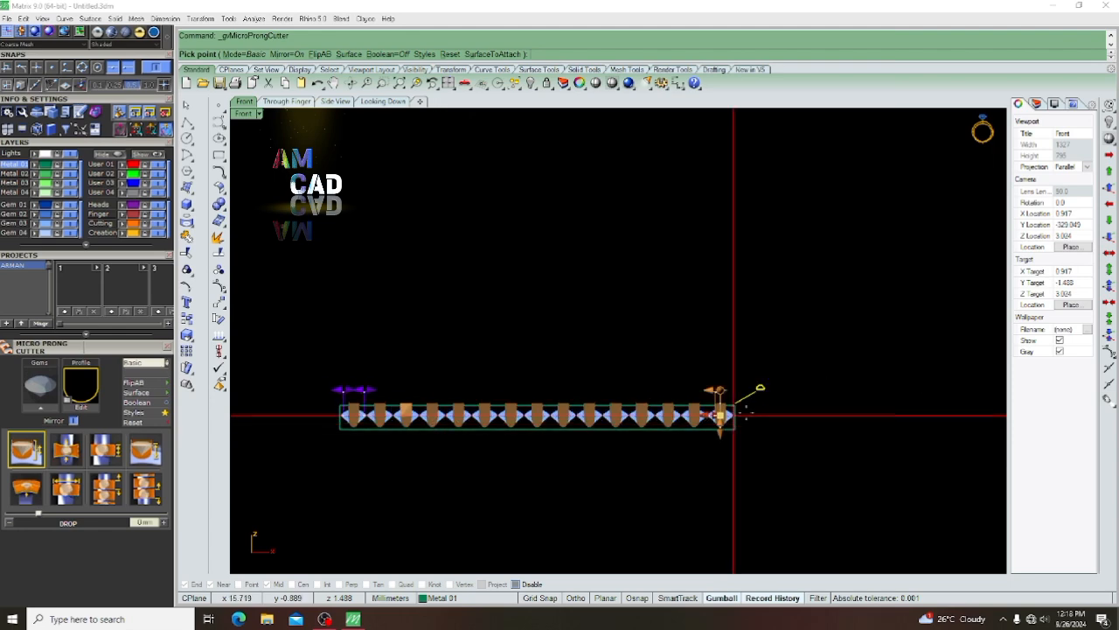
scroll(724, 433, up, 2)
scroll(724, 433, up, 4)
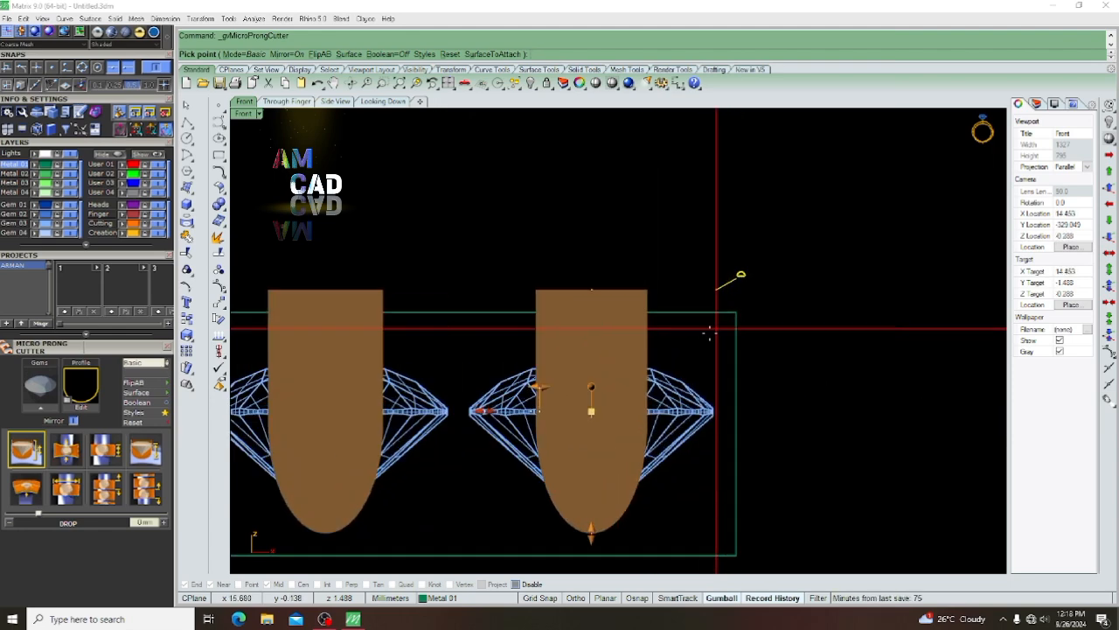
scroll(608, 376, down, 3)
scroll(610, 368, up, 2)
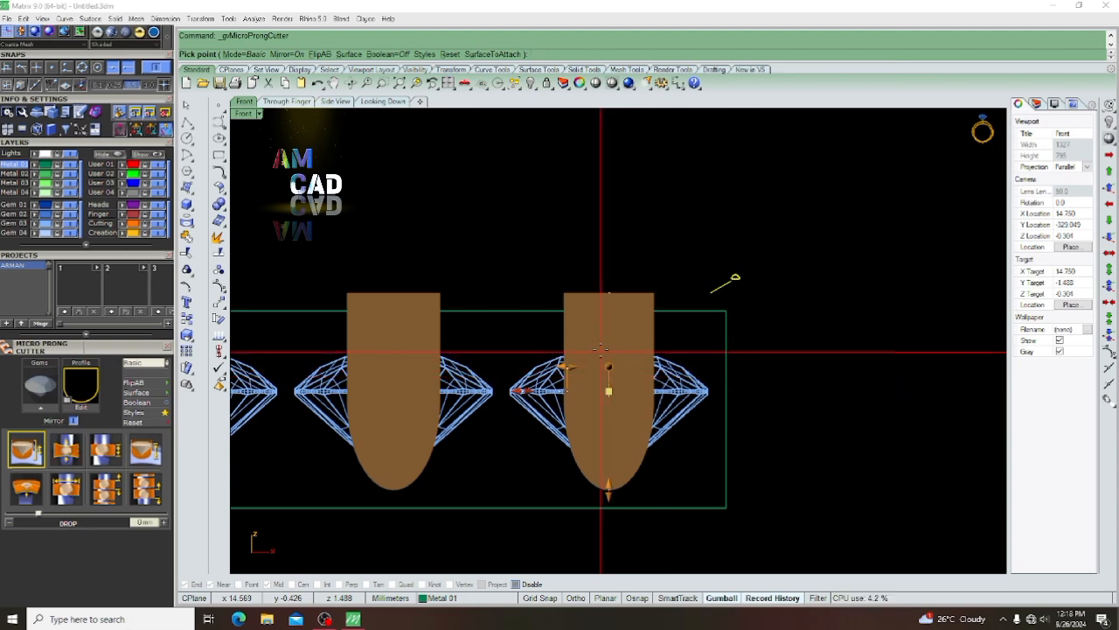
scroll(610, 370, up, 1)
scroll(609, 370, up, 3)
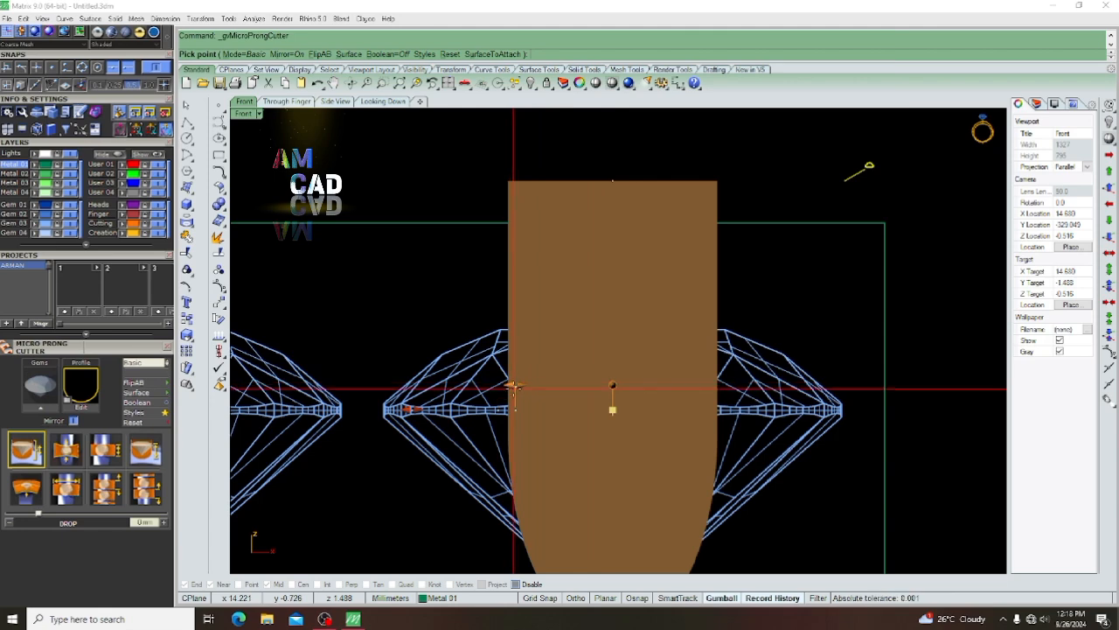
drag(514, 386, 524, 386)
scroll(525, 386, down, 5)
scroll(525, 386, up, 5)
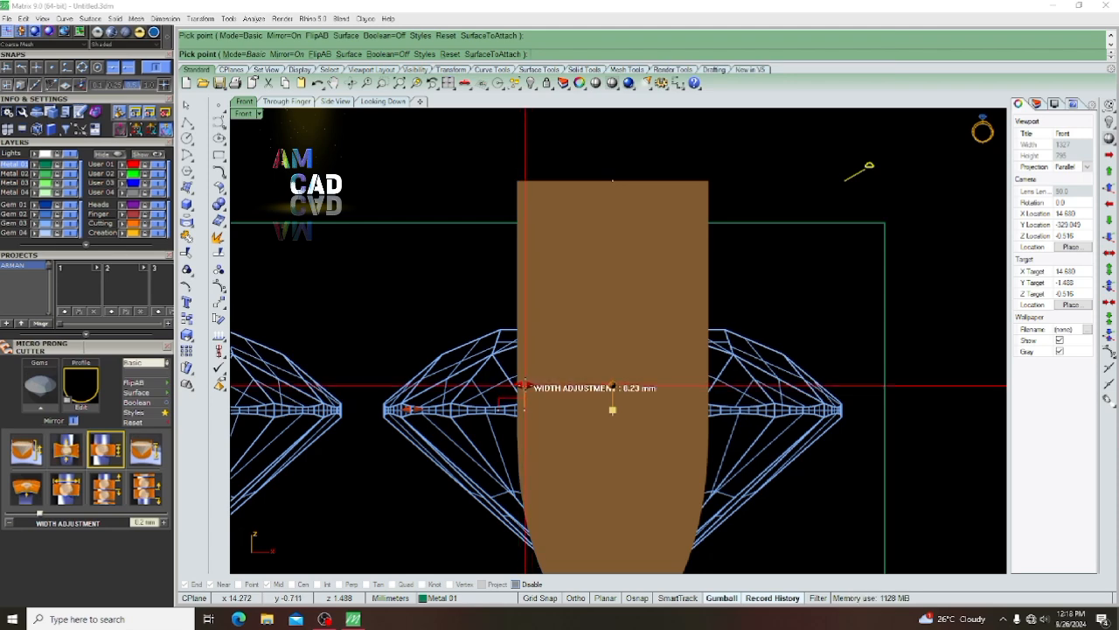
drag(525, 386, 534, 386)
Check the narrowed cutters against the gems and the bar's upper and lower edges, and create them as solids
scroll(534, 386, down, 8)
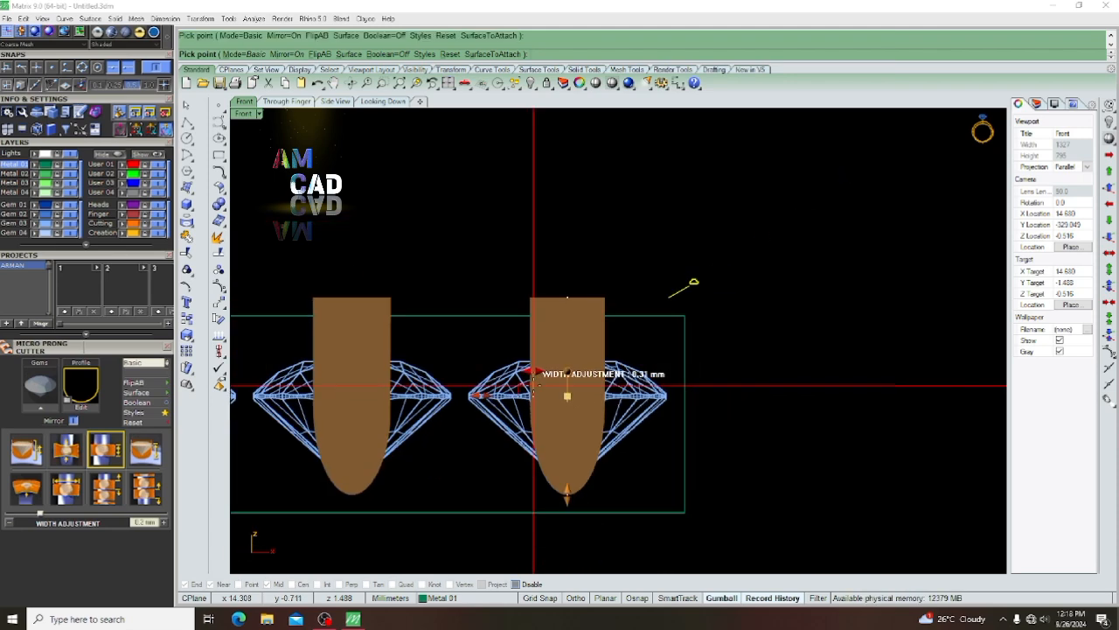
scroll(534, 386, up, 6)
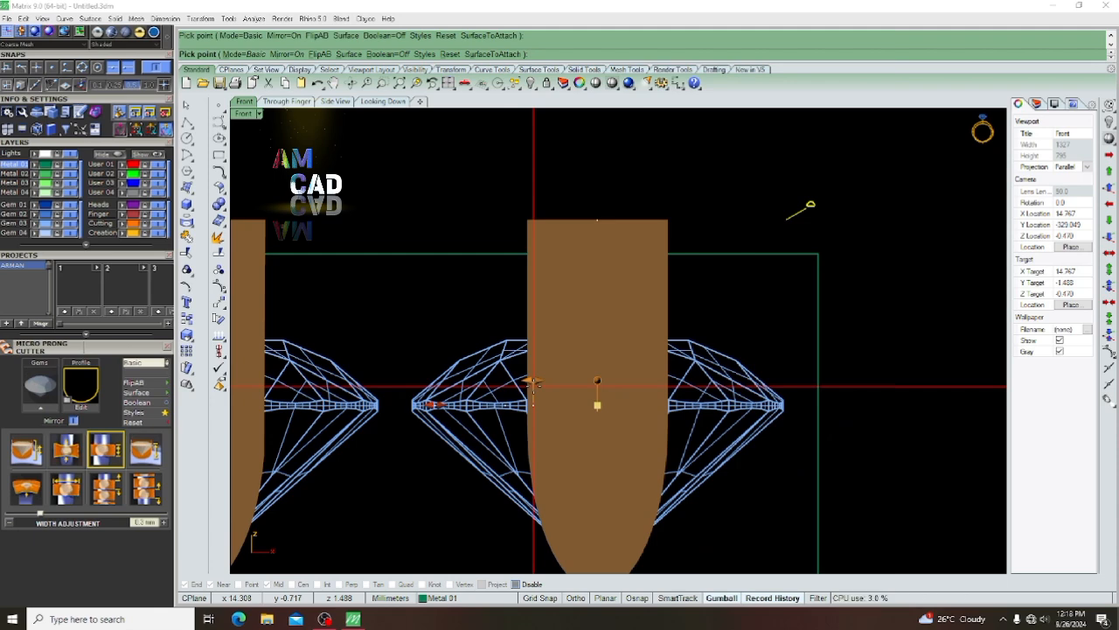
scroll(532, 385, down, 4)
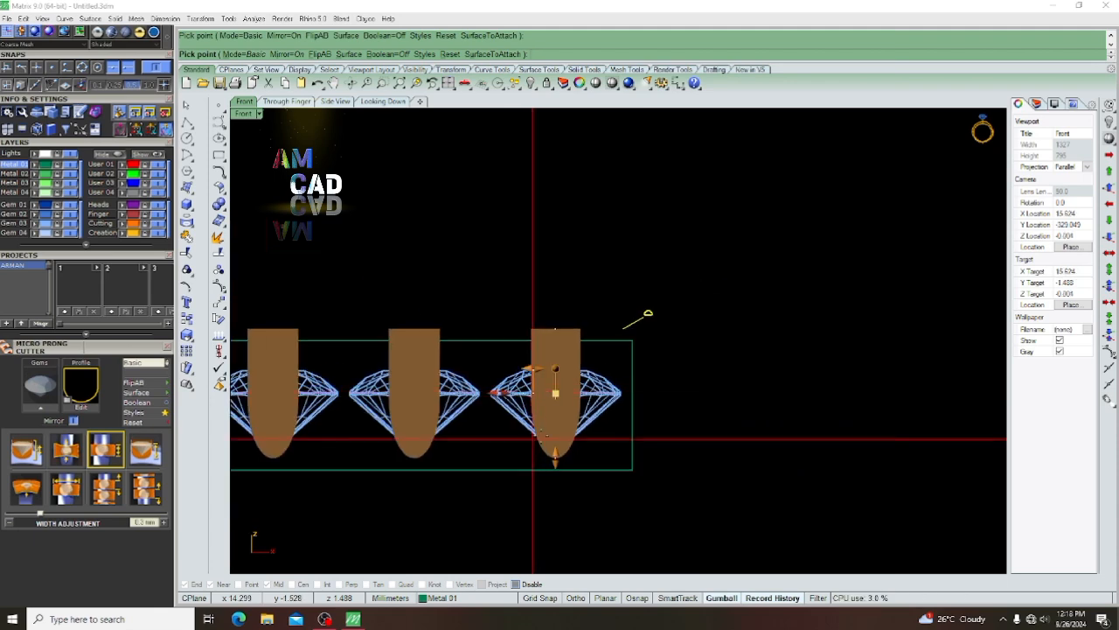
scroll(547, 400, down, 2)
scroll(522, 403, up, 4)
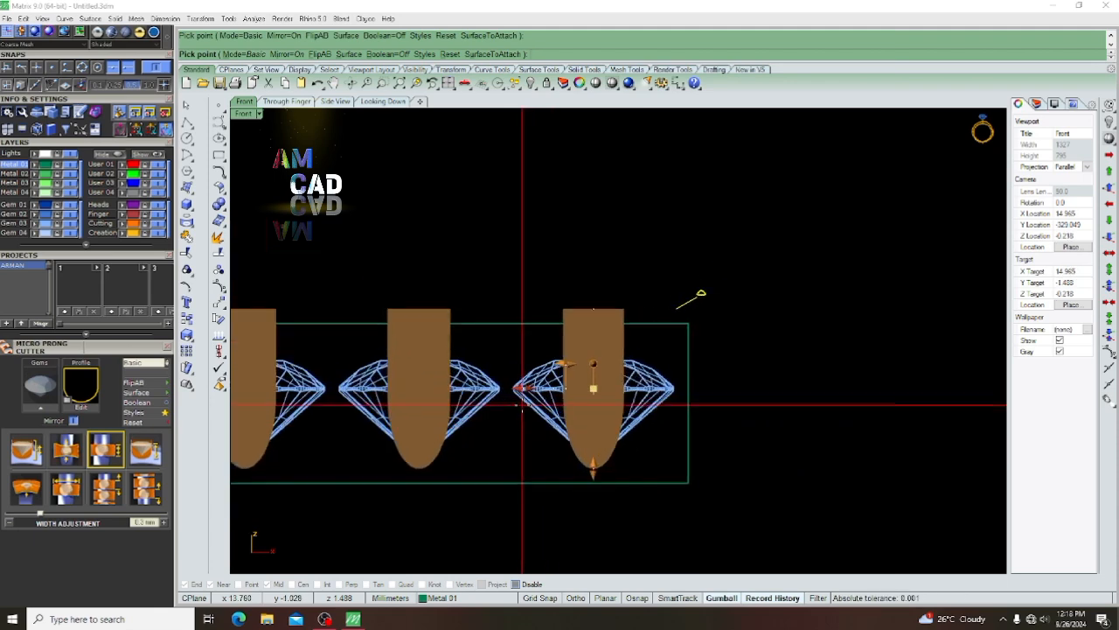
scroll(424, 446, up, 4)
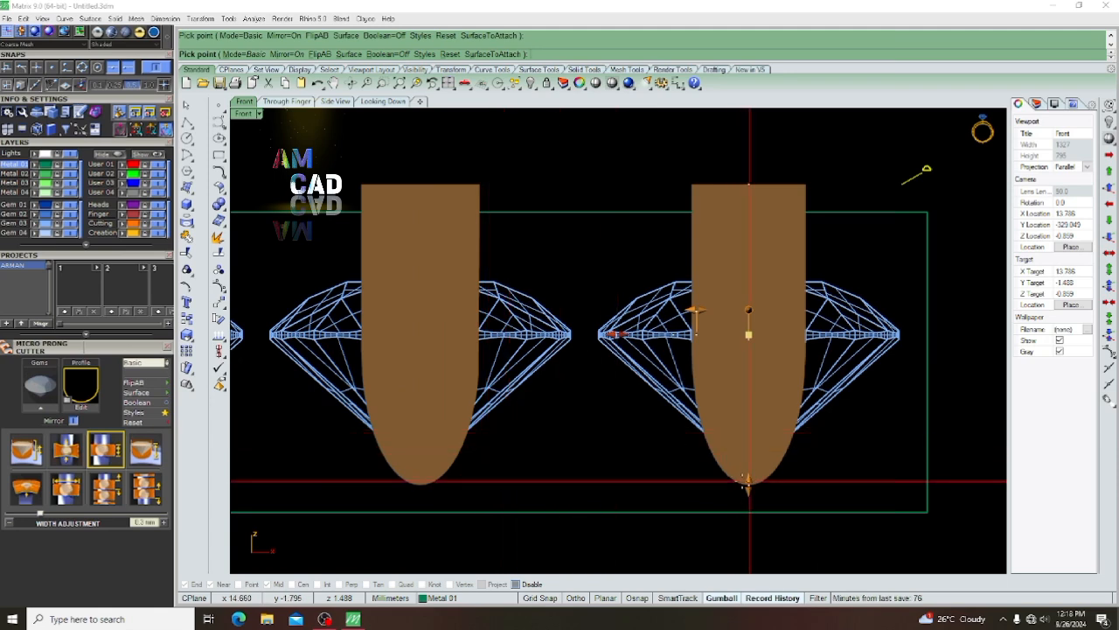
scroll(748, 481, down, 2)
scroll(600, 402, up, 2)
scroll(500, 280, up, 2)
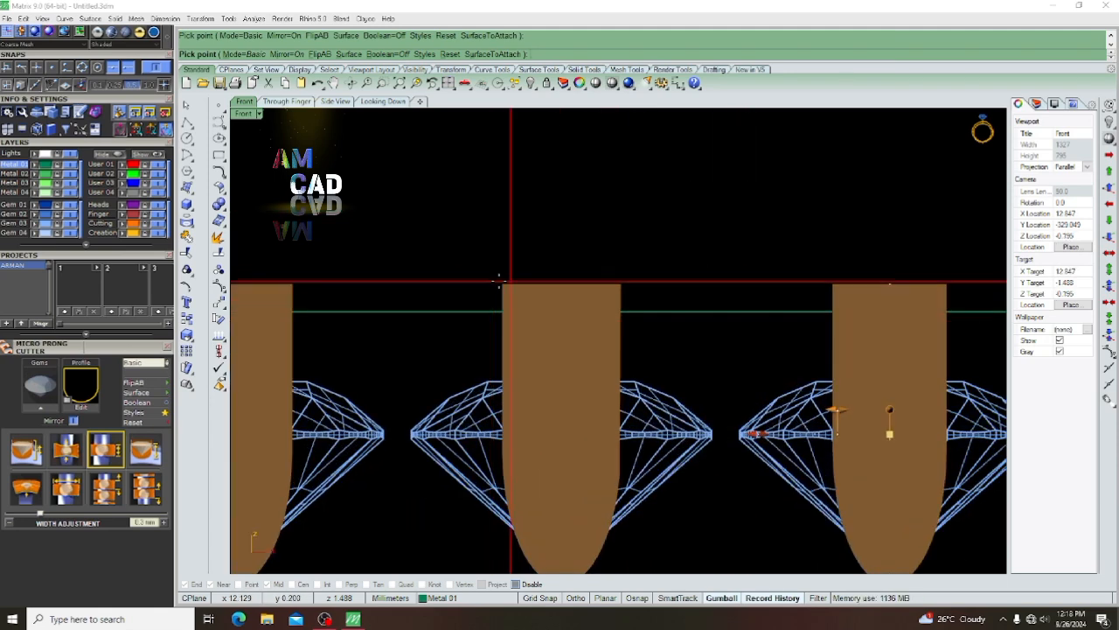
scroll(504, 289, down, 2)
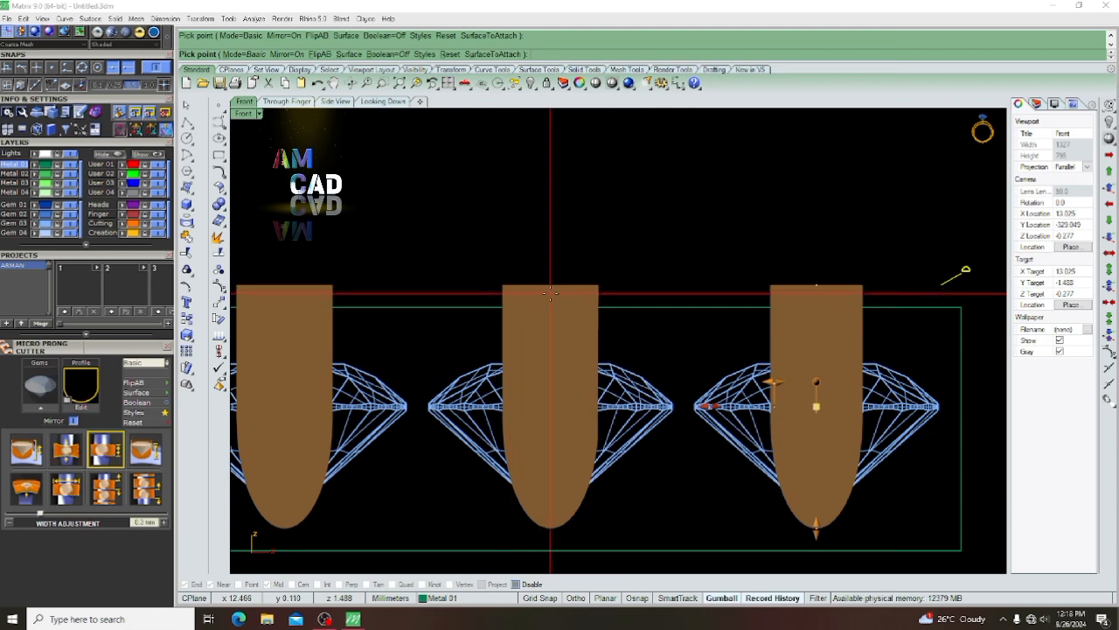
scroll(550, 293, up, 2)
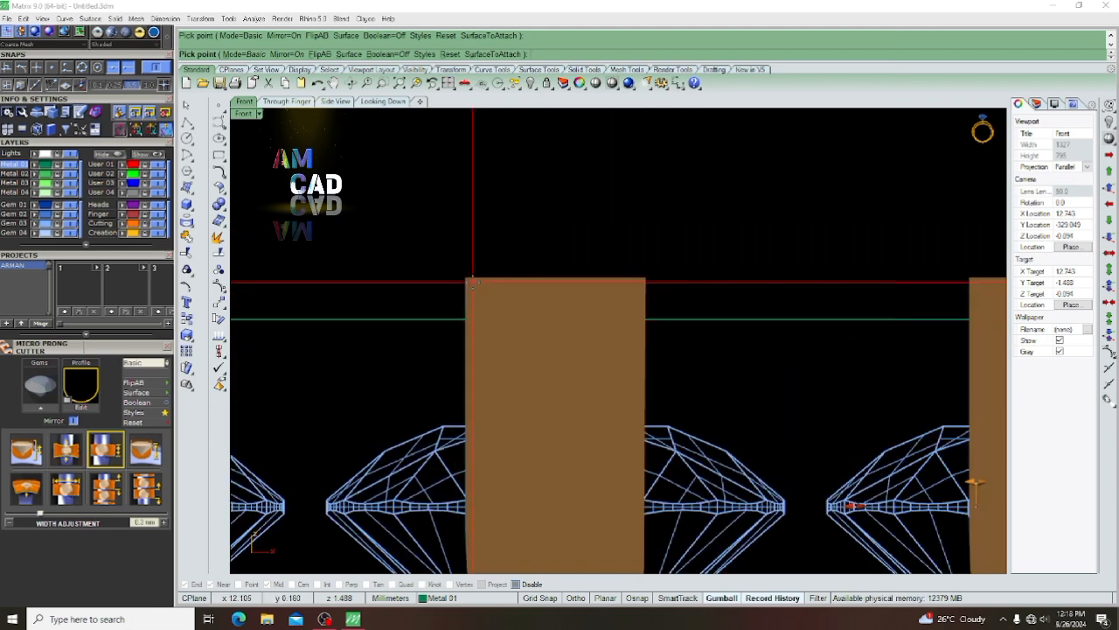
scroll(472, 282, down, 2)
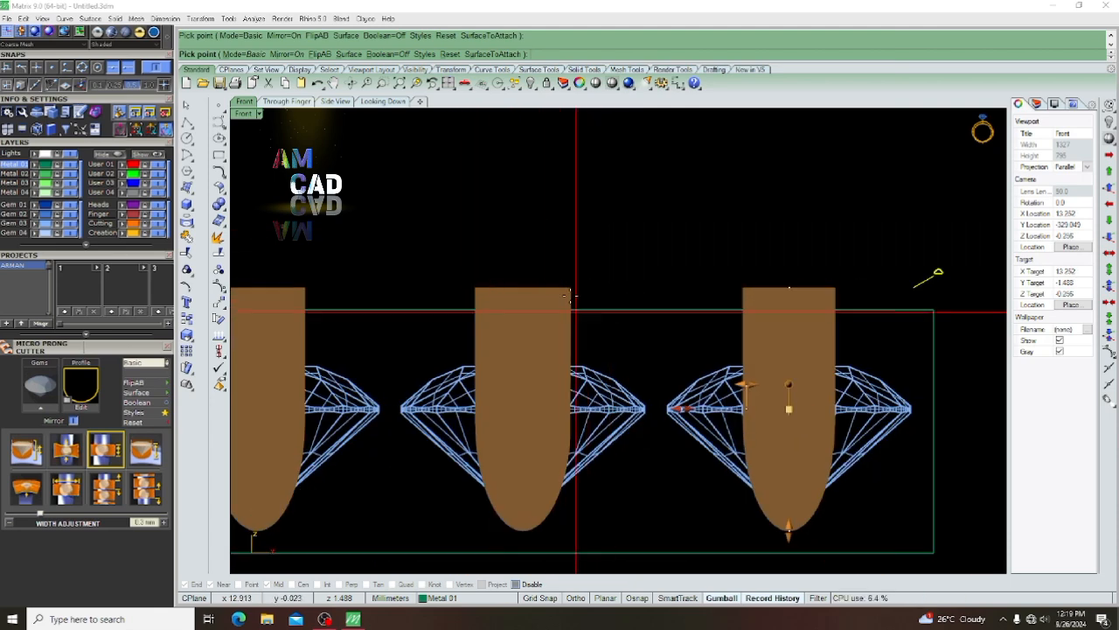
right_click(634, 421)
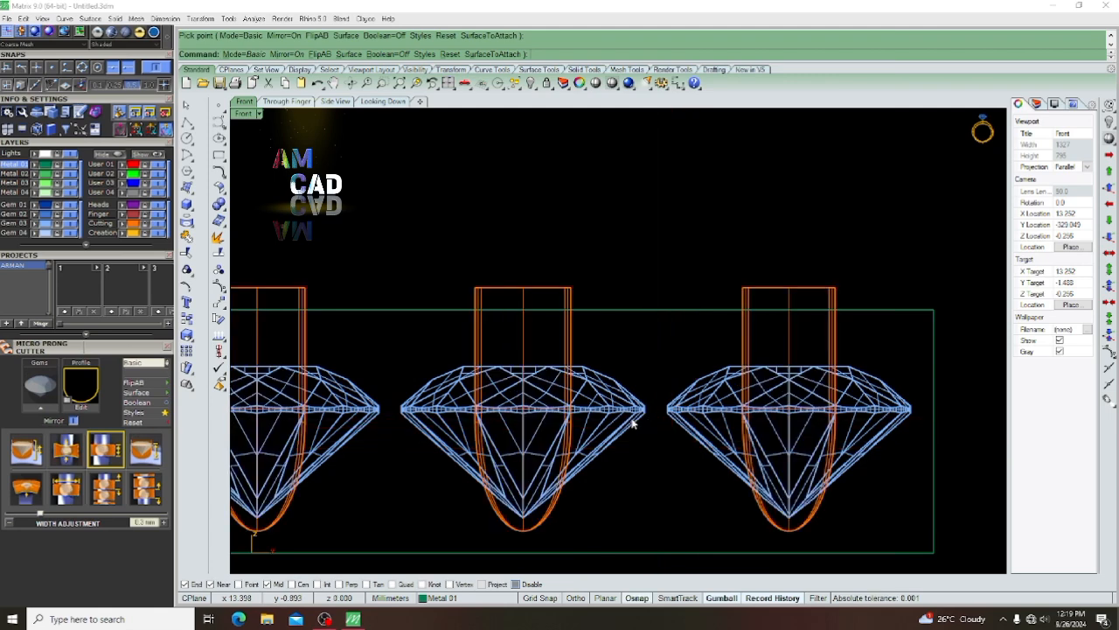
Move all the Basic-mode cutters straight up about 0.25 mm so their rounded tips sit within the gems' pavilions
click(790, 291)
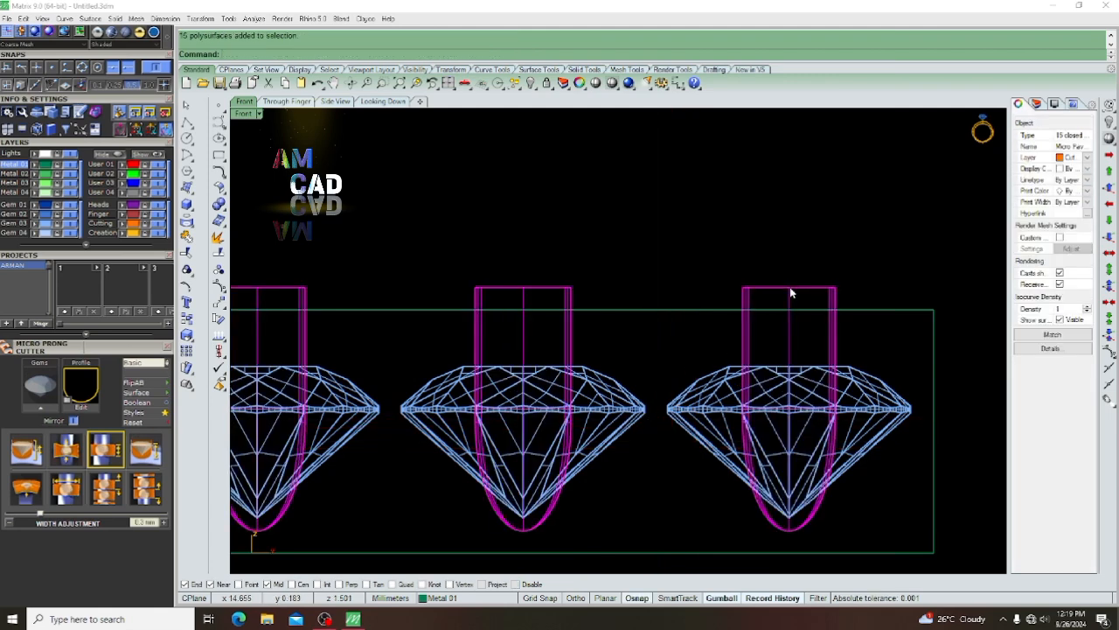
scroll(894, 522, up, 4)
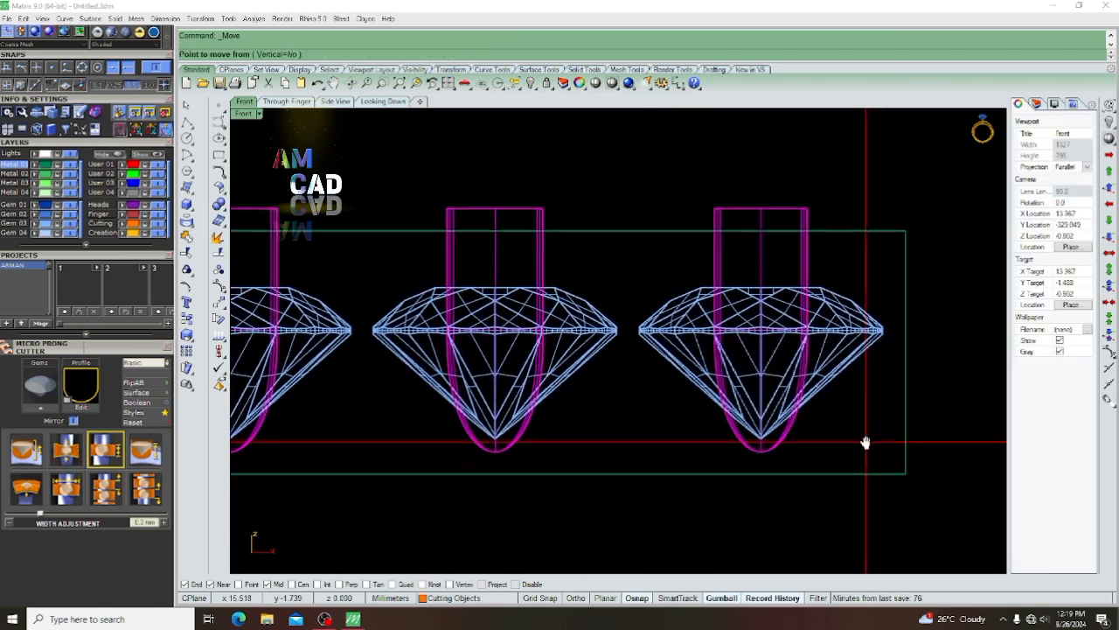
scroll(918, 430, up, 2)
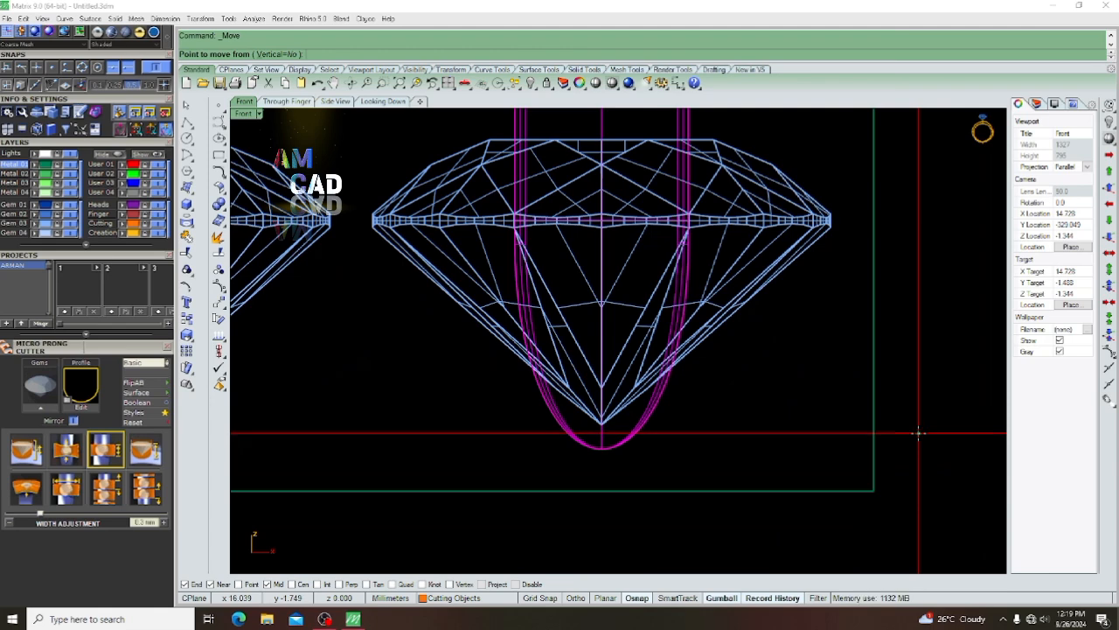
click(918, 431)
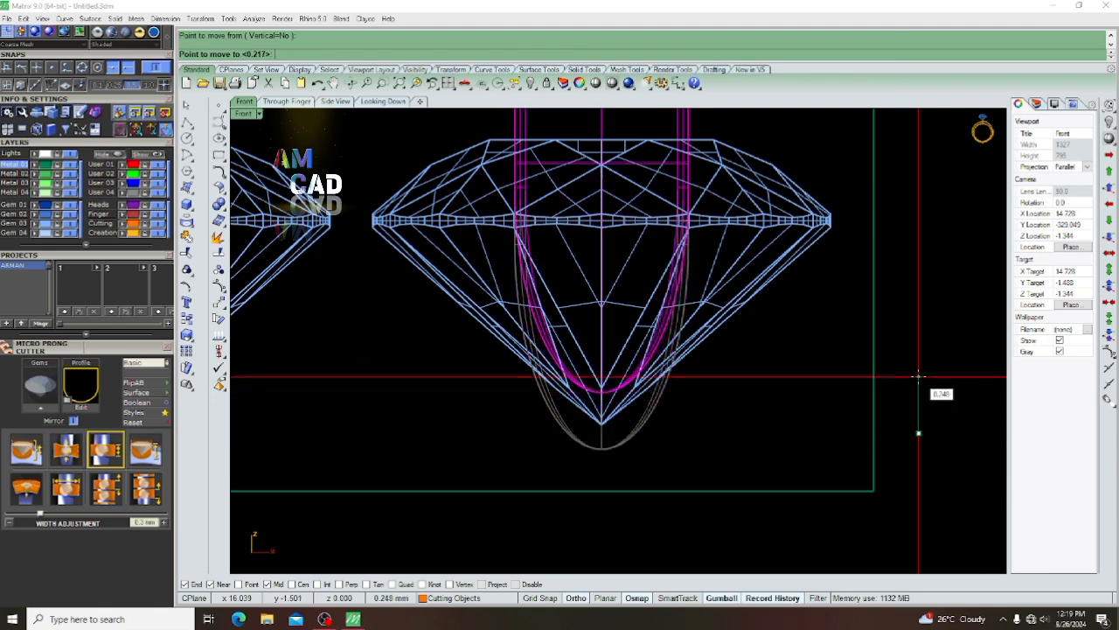
click(918, 377)
scroll(912, 385, down, 2)
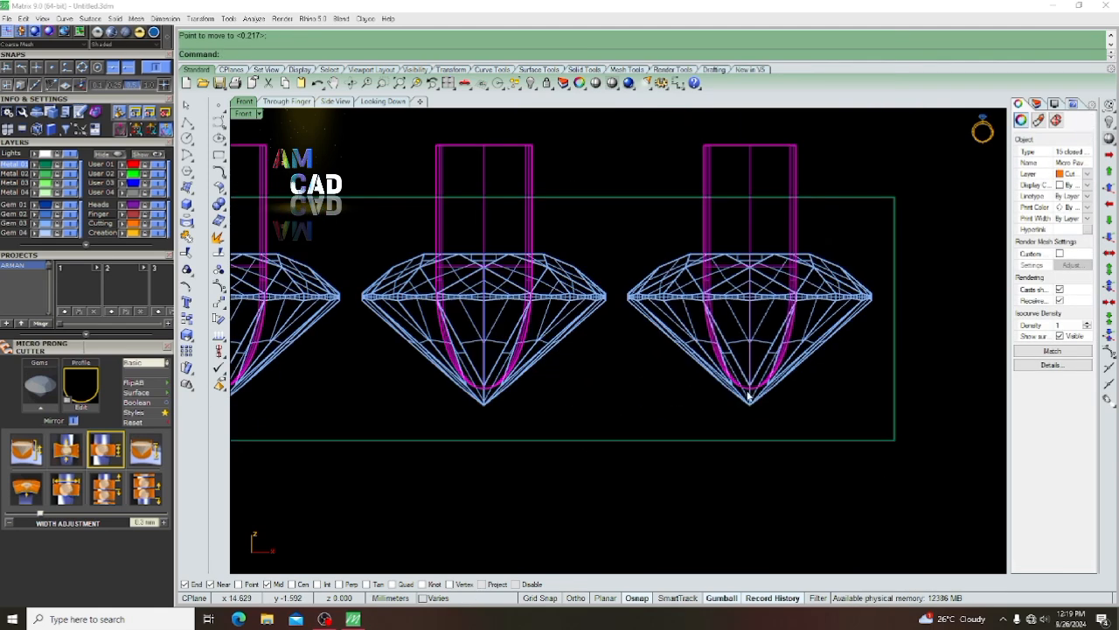
scroll(749, 393, down, 2)
Start the Micro Prong Cutter on all the gems in the row and set its mode to Middle
click(595, 354)
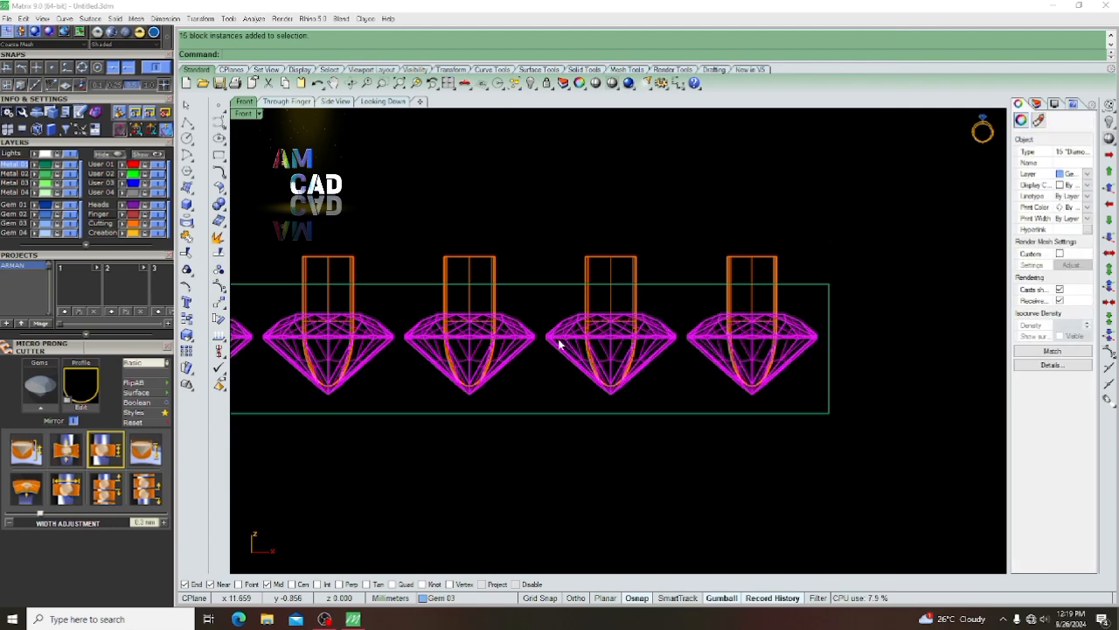
key(F6)
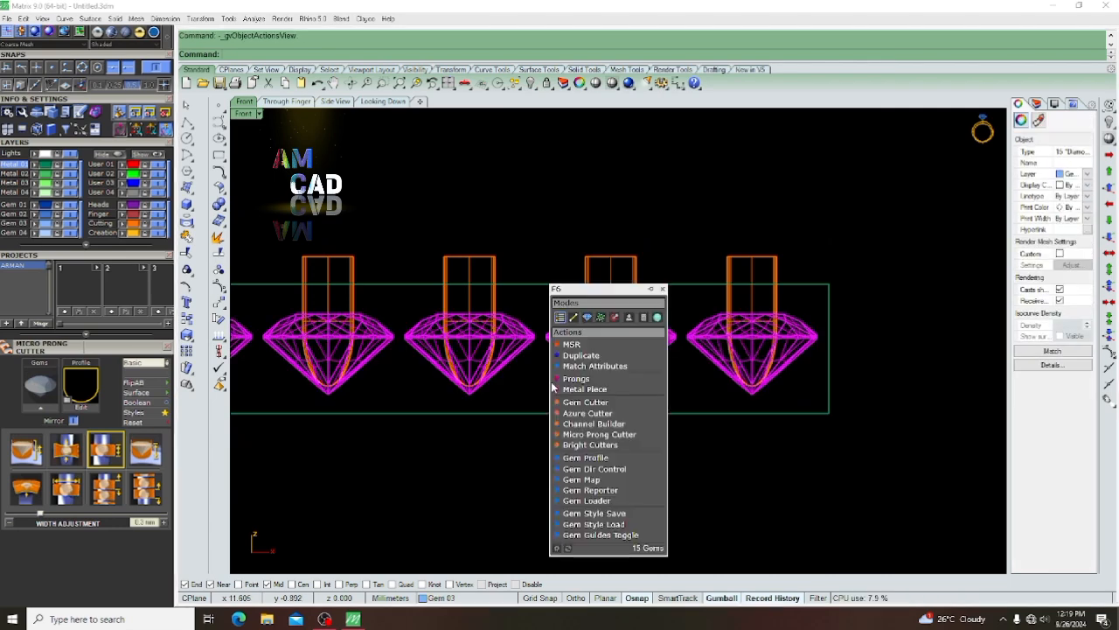
click(584, 435)
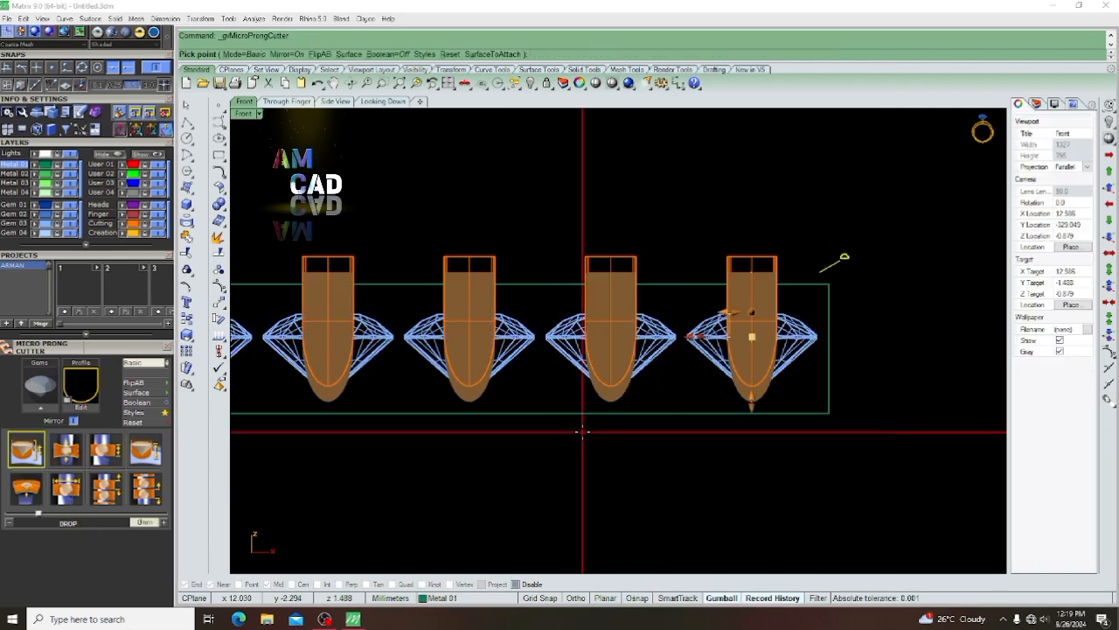
click(167, 364)
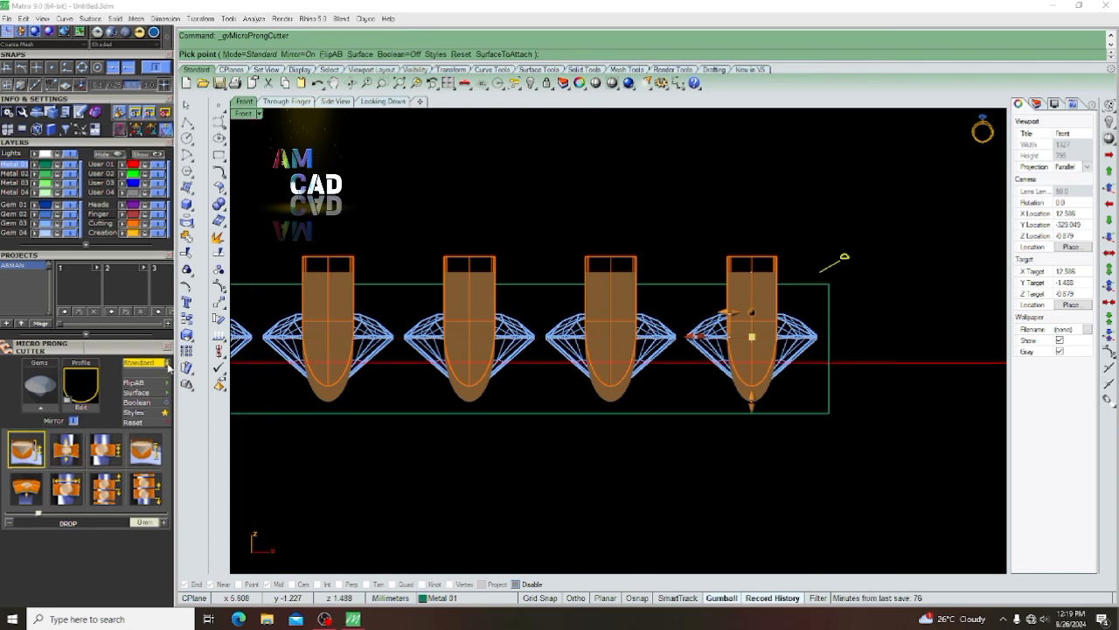
click(168, 368)
scroll(607, 411, down, 2)
scroll(641, 400, up, 2)
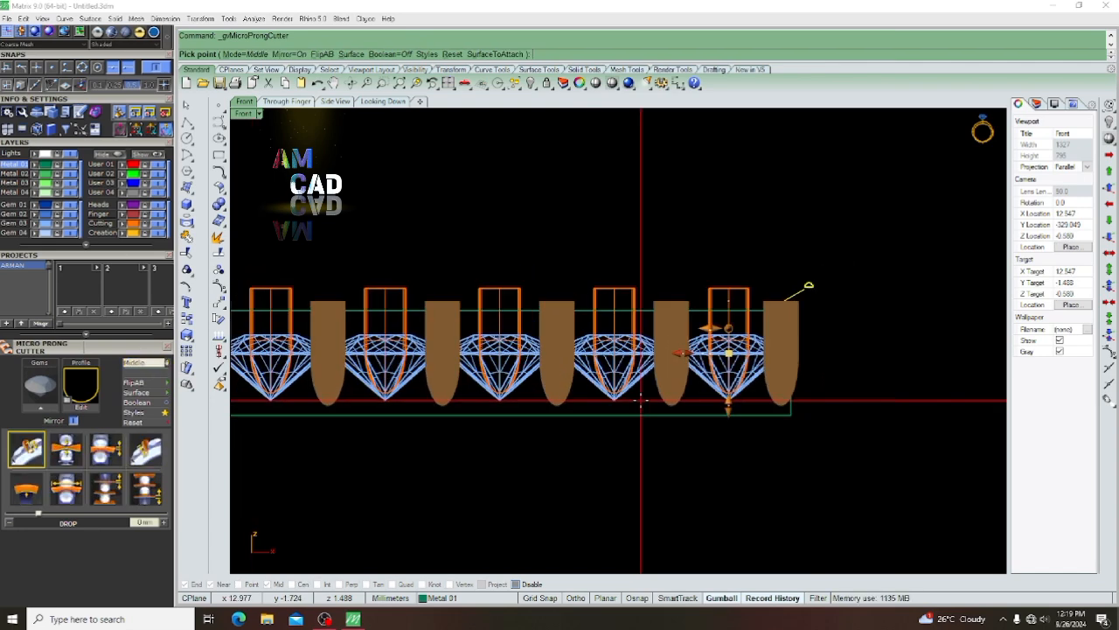
Set the middle width of the cutters between the gems to 0.15 mm
scroll(456, 404, down, 3)
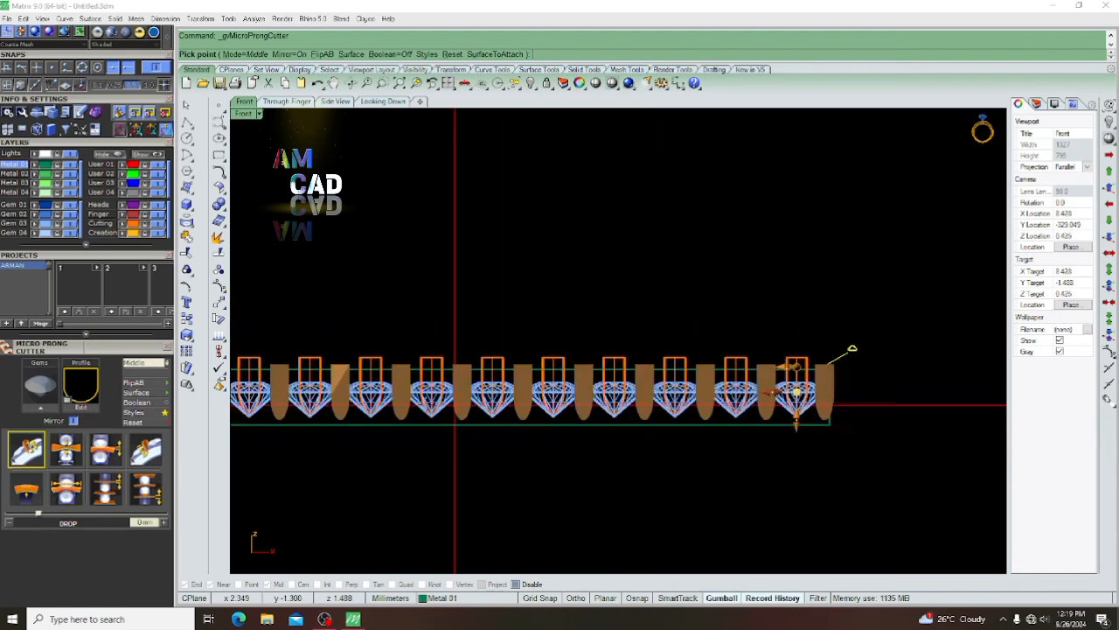
scroll(607, 398, up, 1)
scroll(452, 388, down, 3)
scroll(349, 385, up, 3)
scroll(343, 392, down, 3)
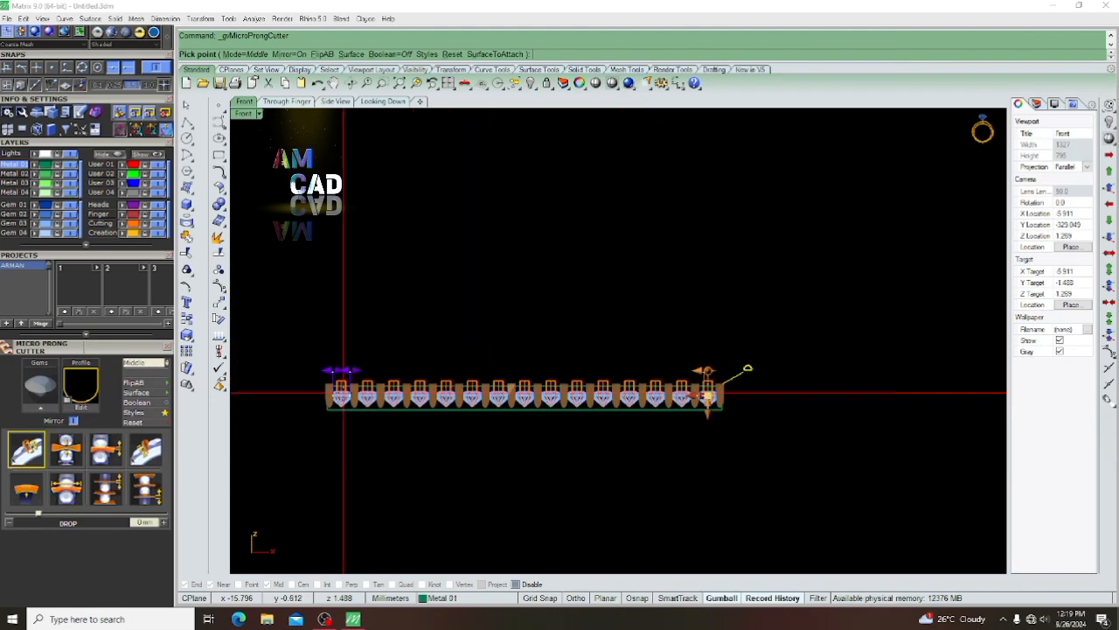
scroll(733, 382, up, 6)
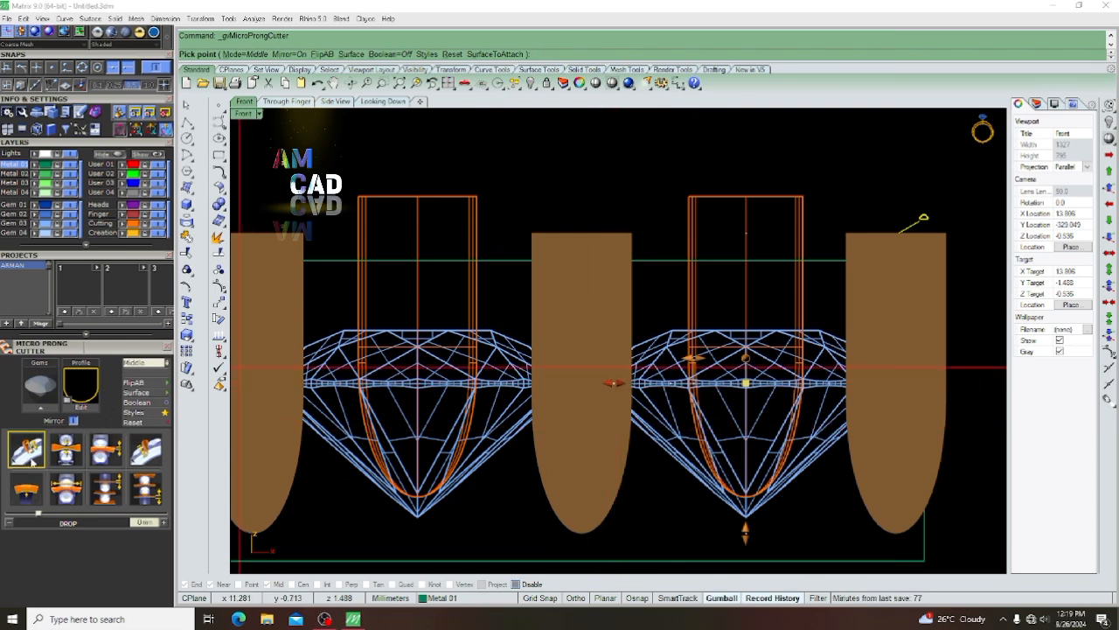
click(66, 448)
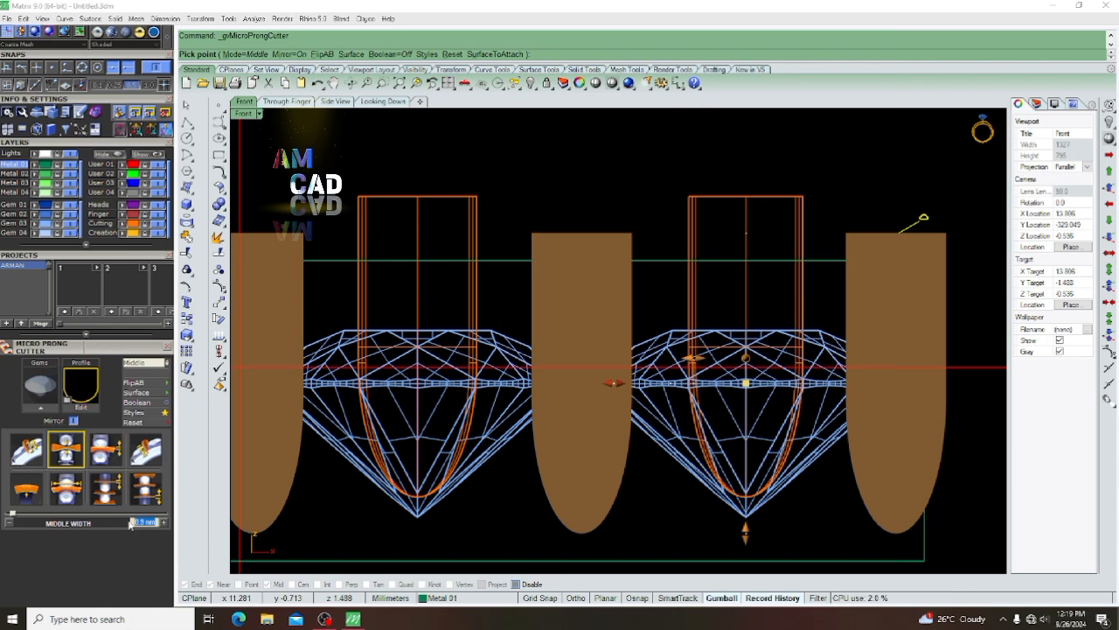
text(0.15)
key(Return)
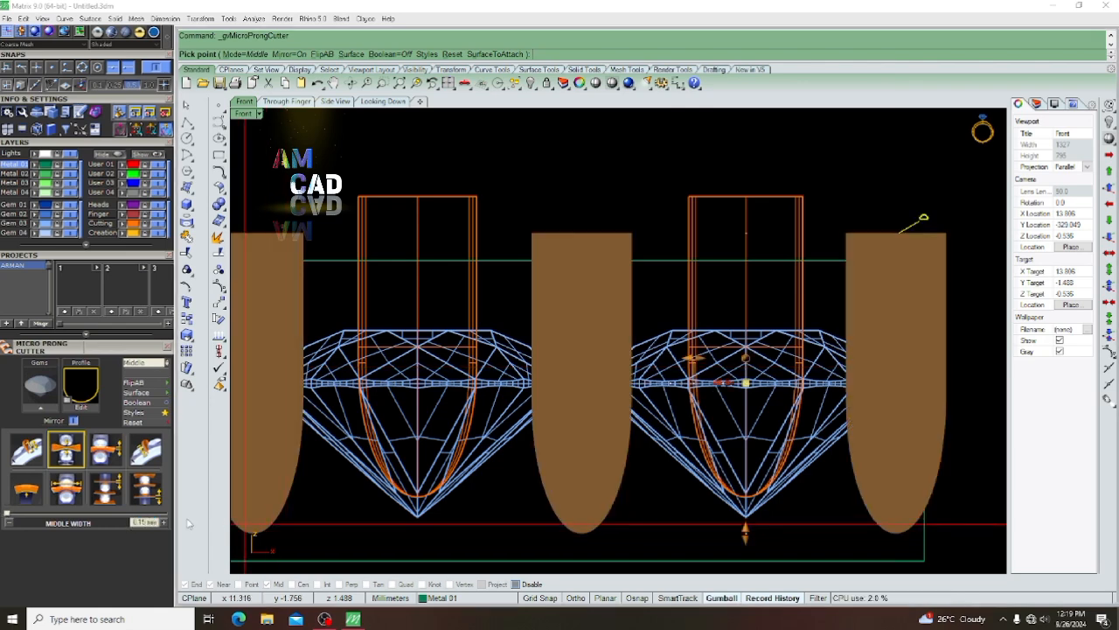
Narrow the cutters between the gems with a width adjustment of 0.15 mm and create them as solids
scroll(557, 394, down, 5)
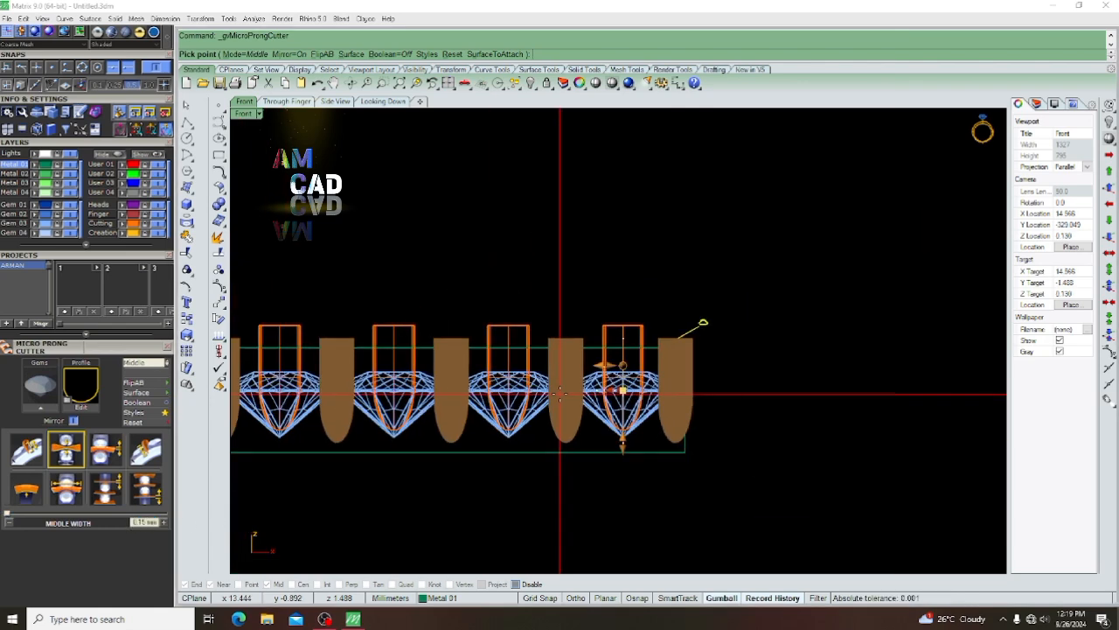
scroll(561, 395, up, 4)
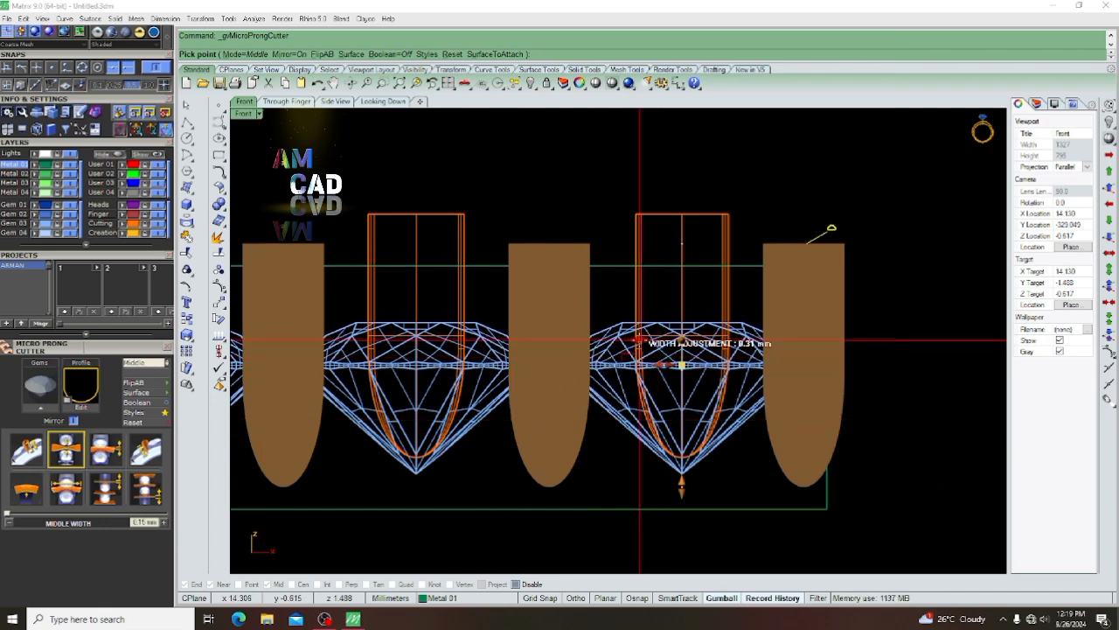
click(640, 339)
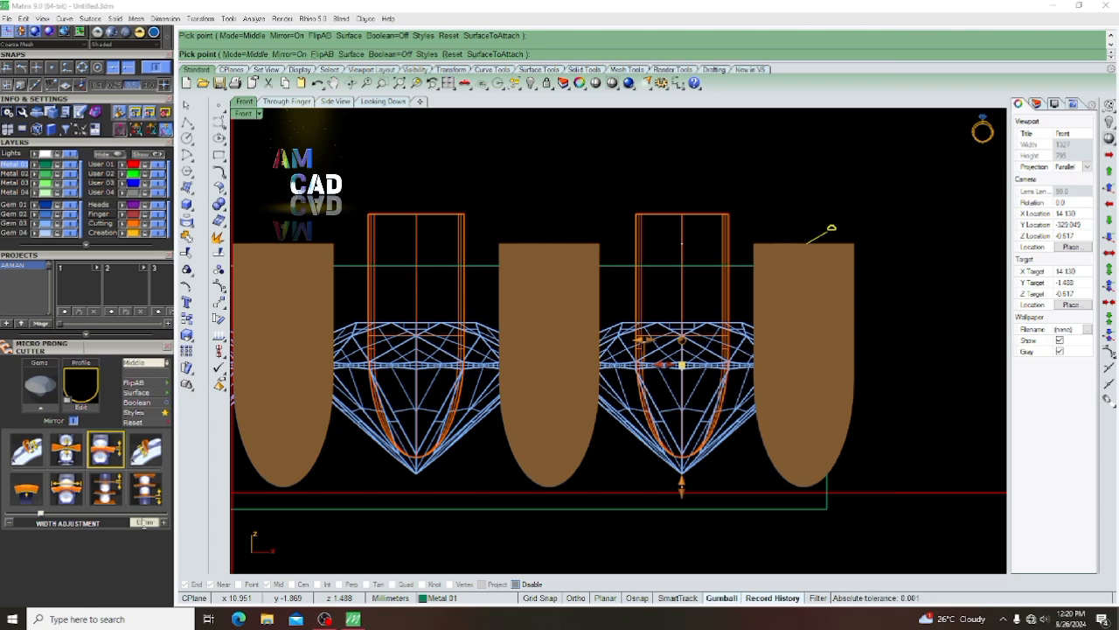
scroll(593, 424, down, 6)
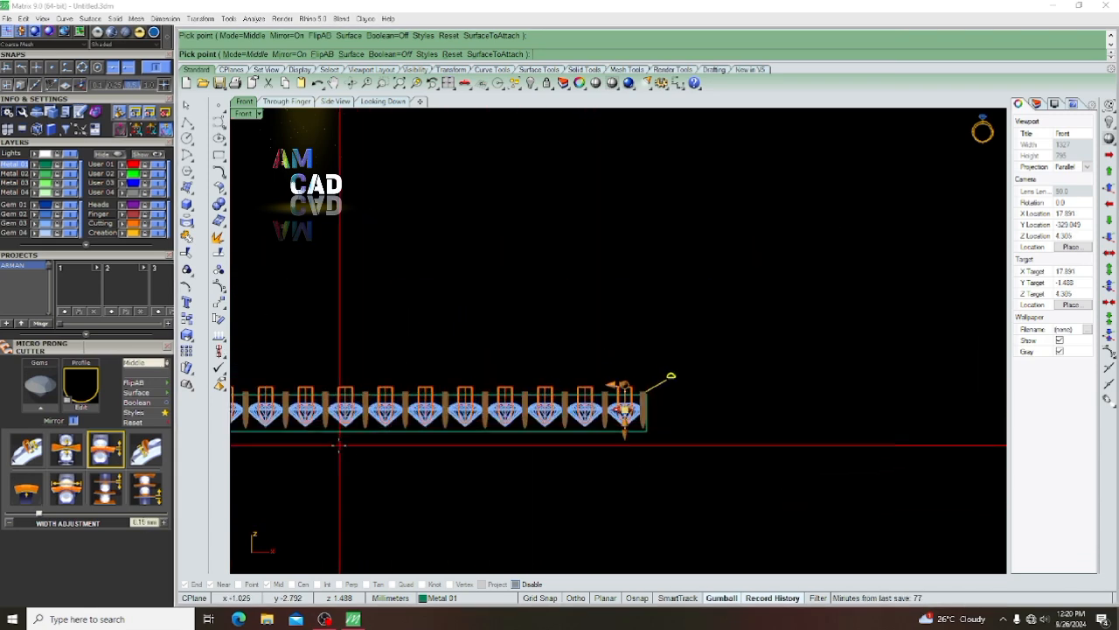
scroll(341, 426, up, 3)
scroll(341, 426, down, 4)
scroll(355, 428, up, 4)
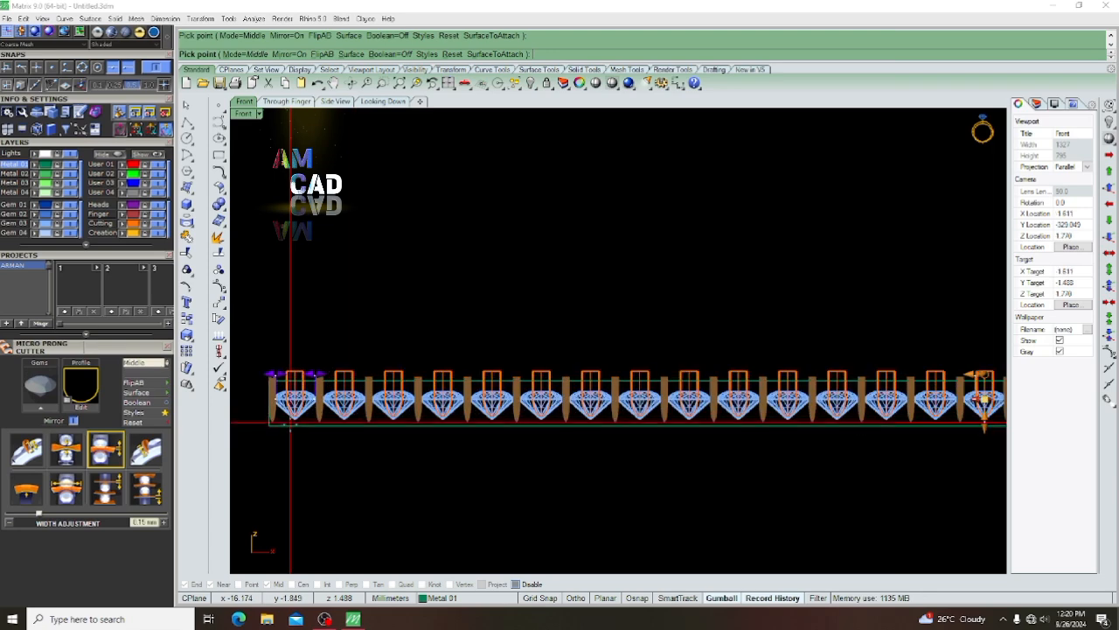
right_click(292, 437)
Move the narrow cutters between the gems straight up about 0.245 mm, level with the wider cutters
scroll(264, 404, up, 5)
scroll(278, 405, down, 6)
scroll(892, 420, up, 8)
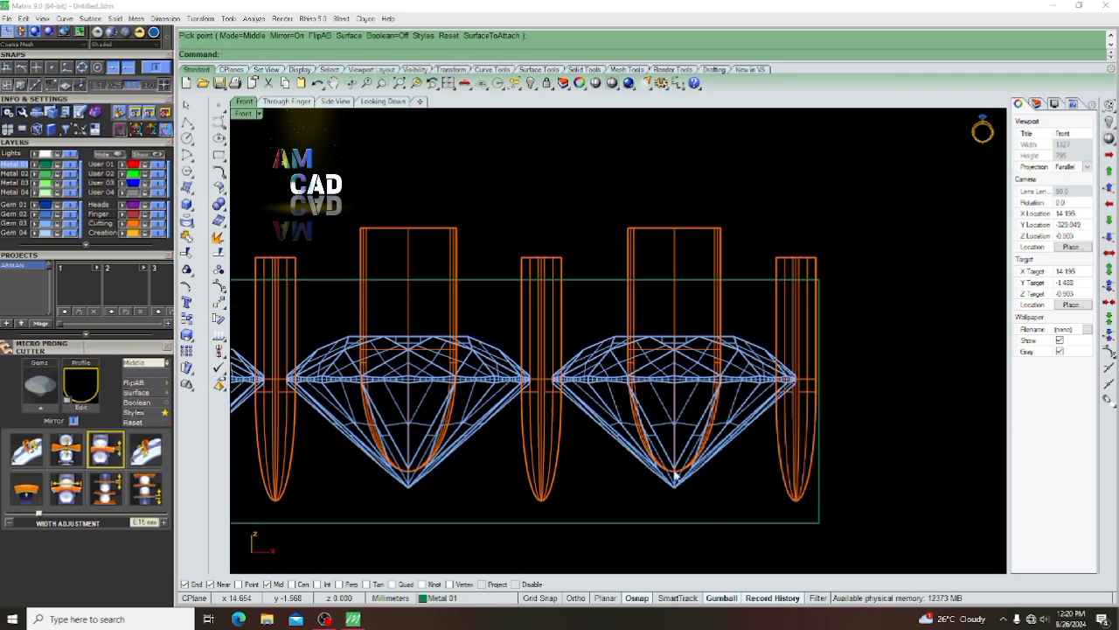
click(802, 466)
right_click(885, 486)
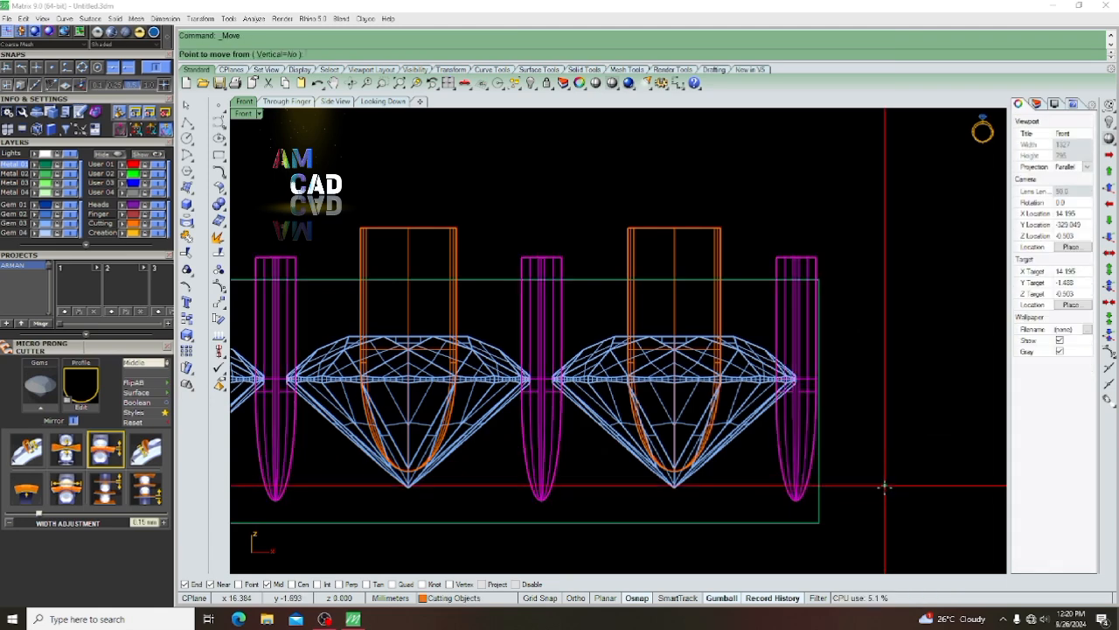
click(886, 501)
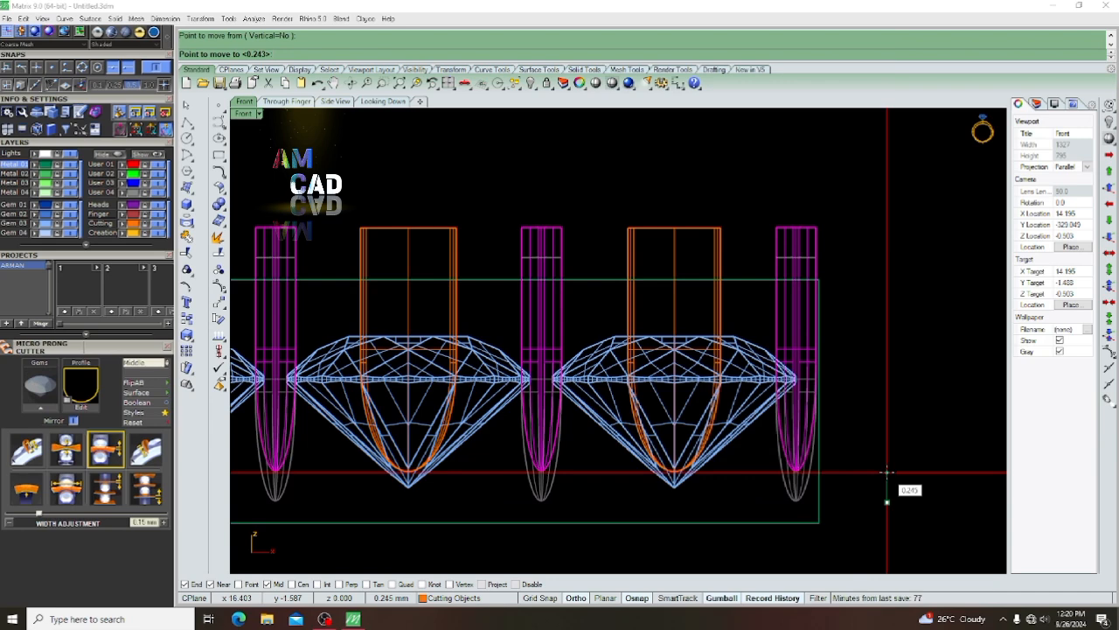
click(887, 470)
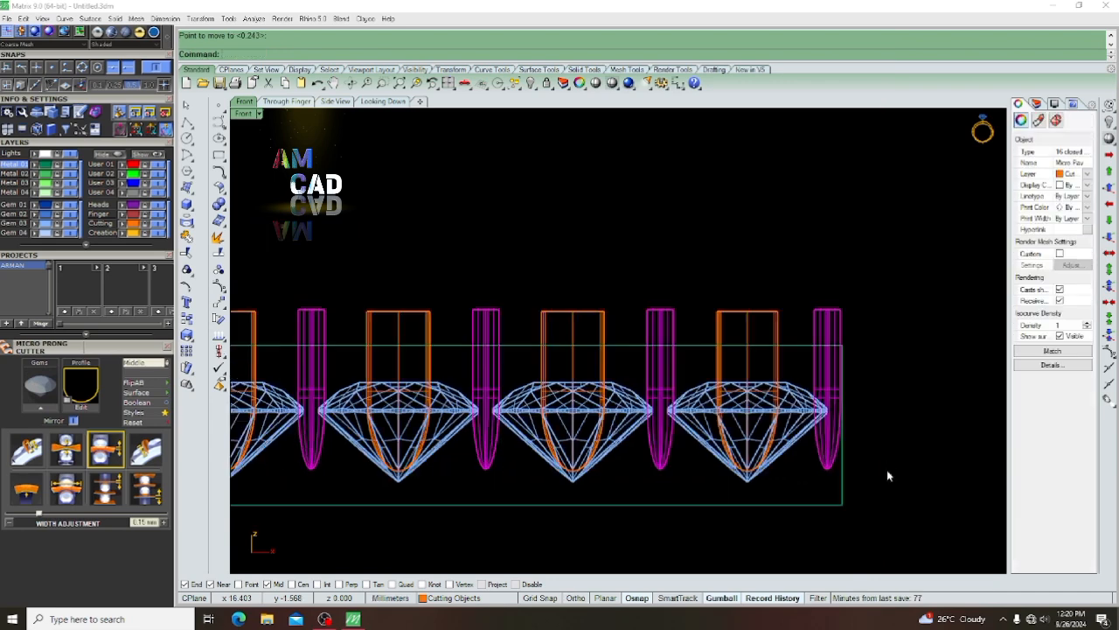
key(Escape)
Examine how the raised narrow cutters sit between the gems and at both ends of the bar
scroll(562, 442, up, 5)
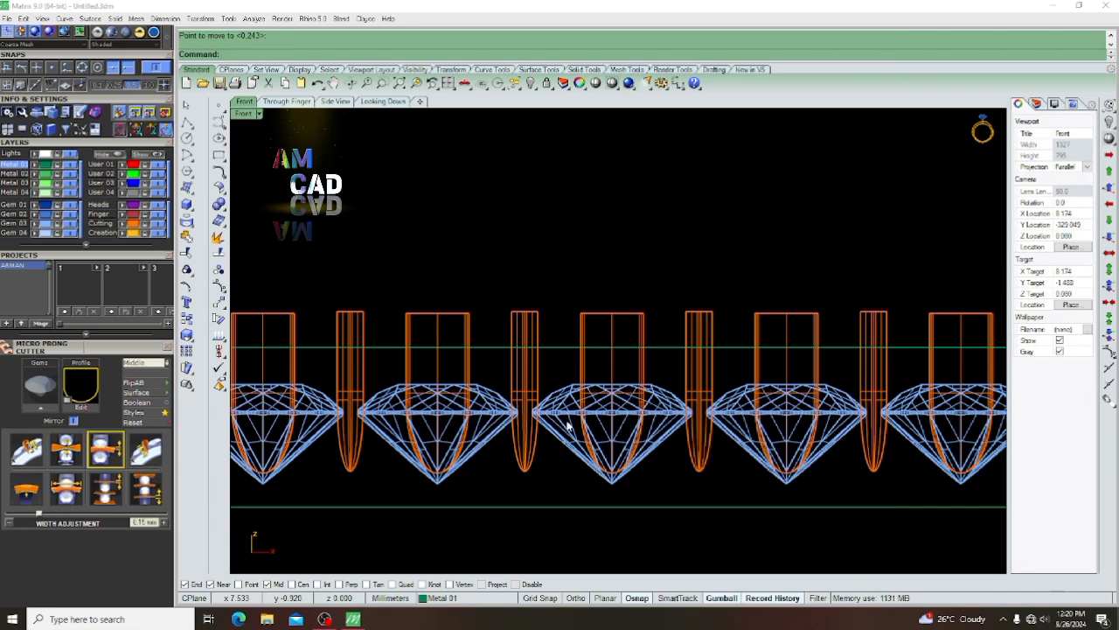
scroll(567, 426, down, 3)
scroll(560, 431, up, 4)
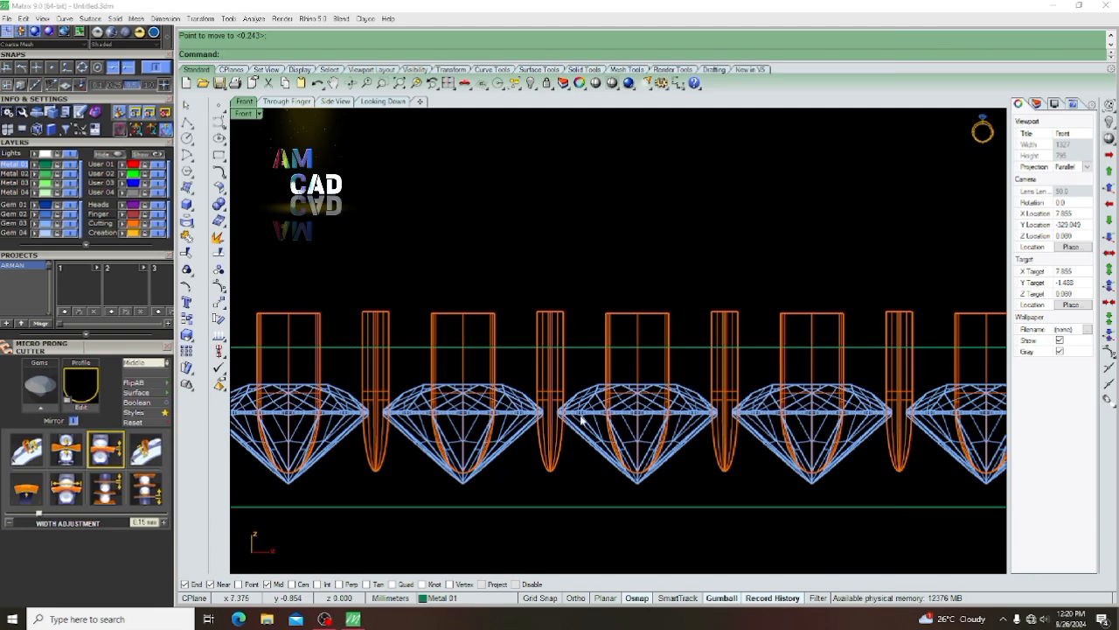
click(581, 421)
scroll(581, 422, down, 6)
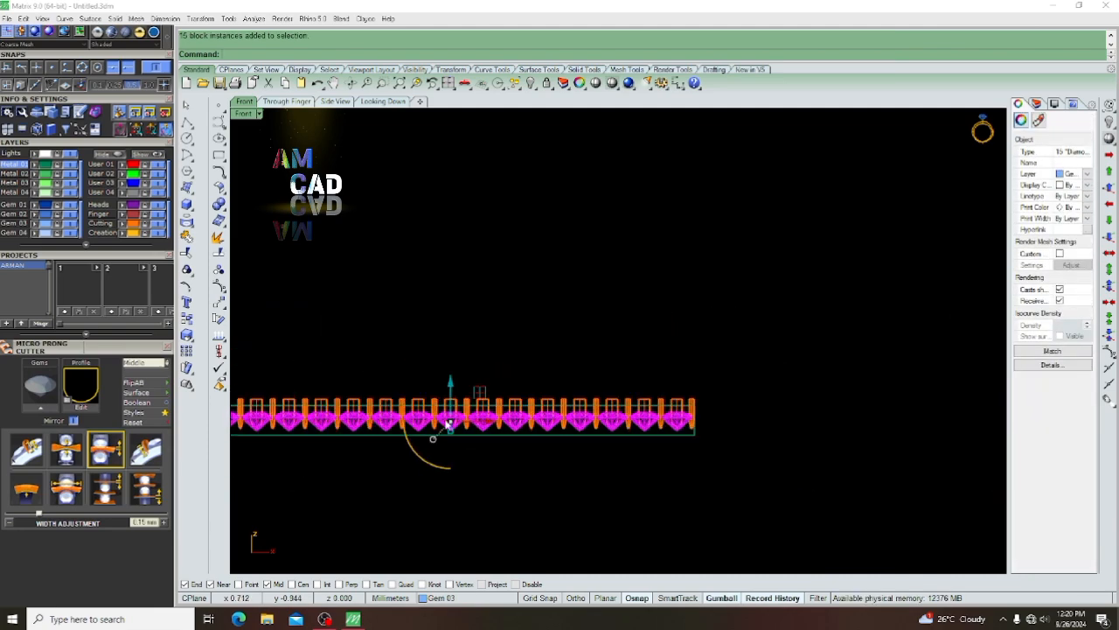
key(Escape)
scroll(315, 420, up, 5)
scroll(332, 450, down, 2)
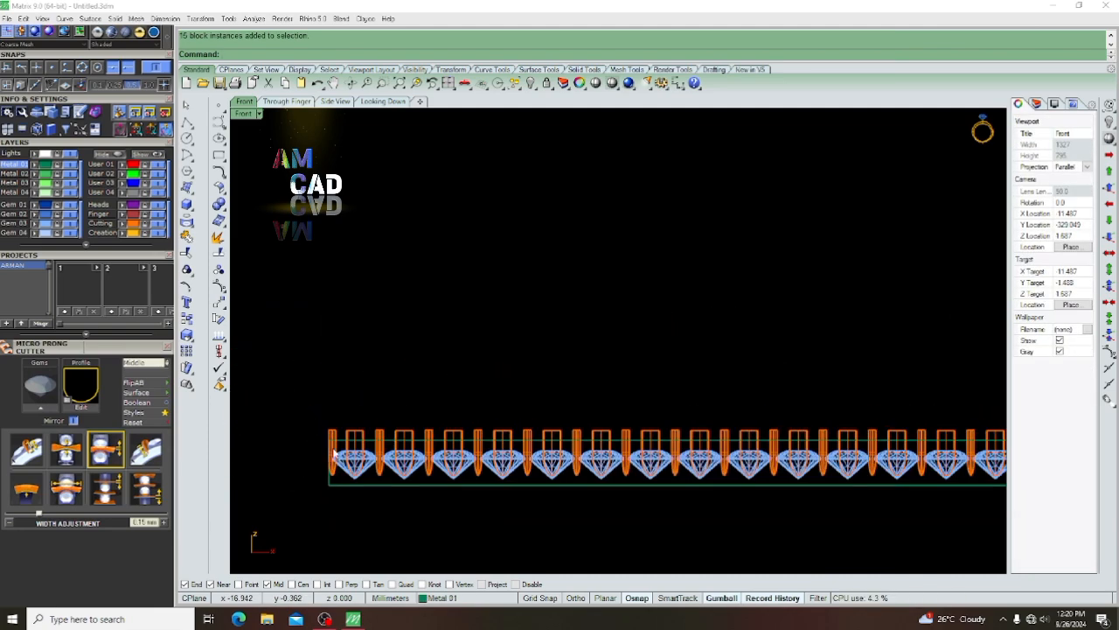
scroll(337, 463, up, 2)
scroll(337, 438, up, 2)
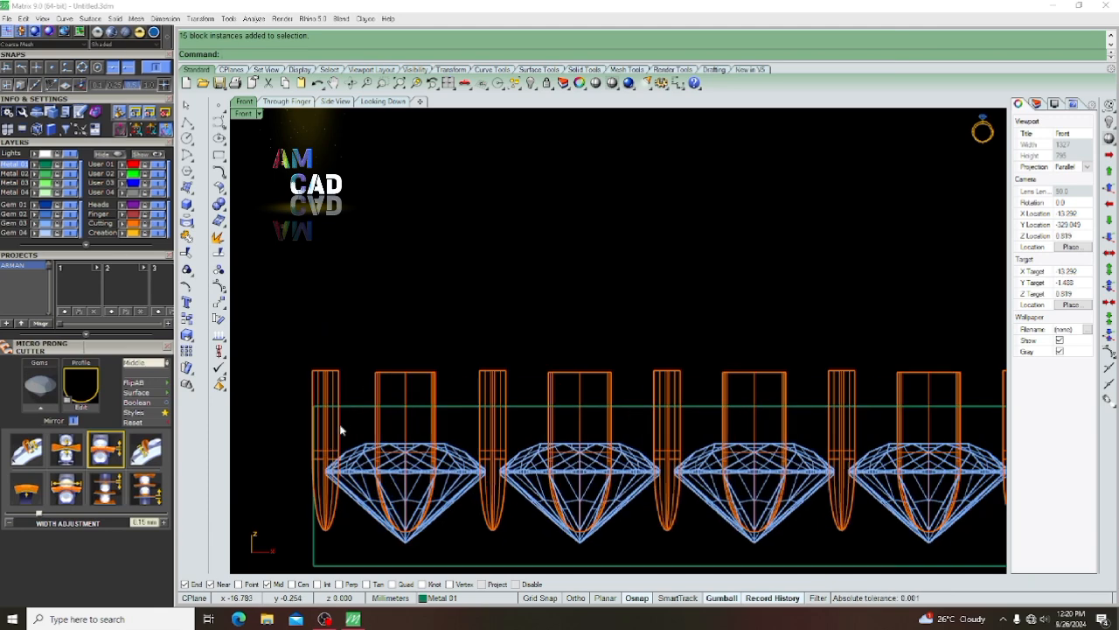
Remove the narrow cutters at the two ends of the bar from their group and delete them
click(334, 432)
scroll(337, 442, down, 4)
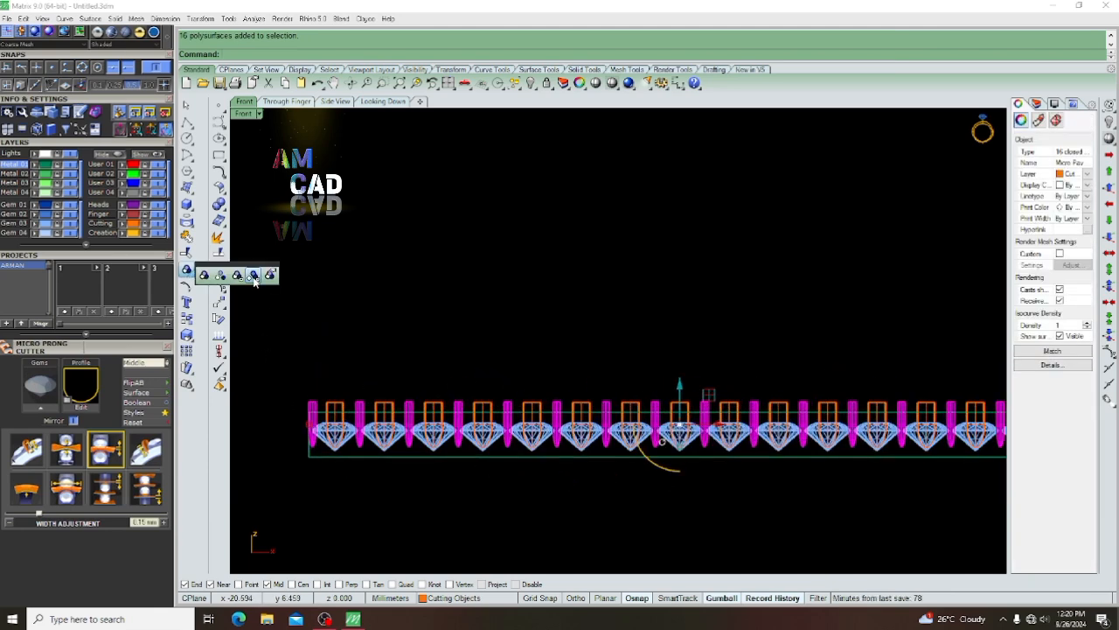
click(252, 276)
scroll(311, 390, up, 2)
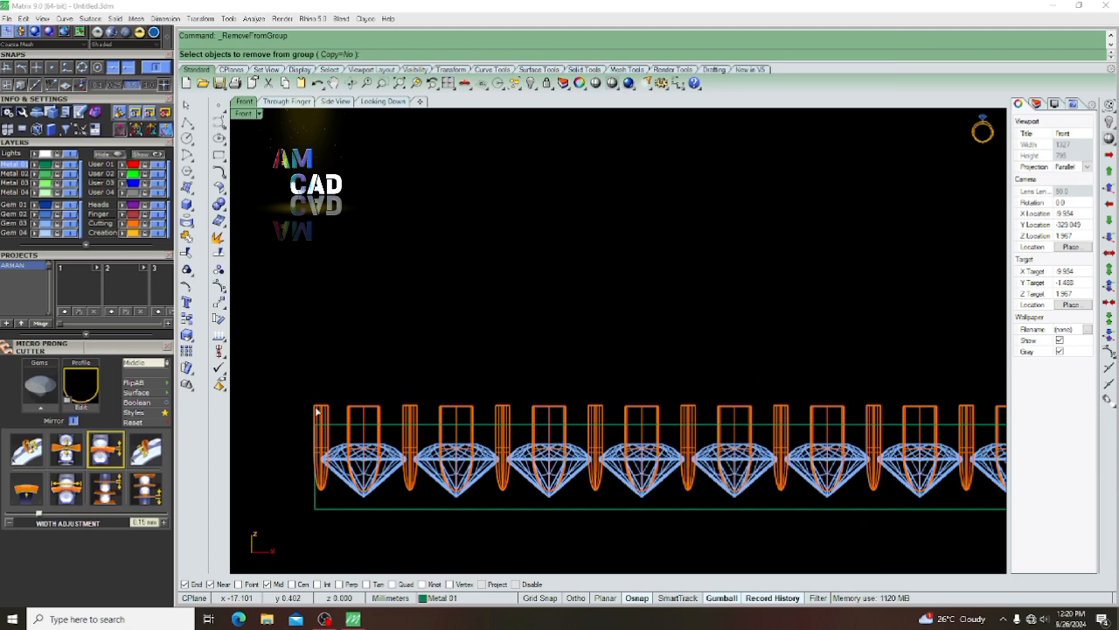
click(317, 411)
scroll(317, 411, down, 3)
scroll(492, 430, up, 3)
scroll(493, 429, down, 3)
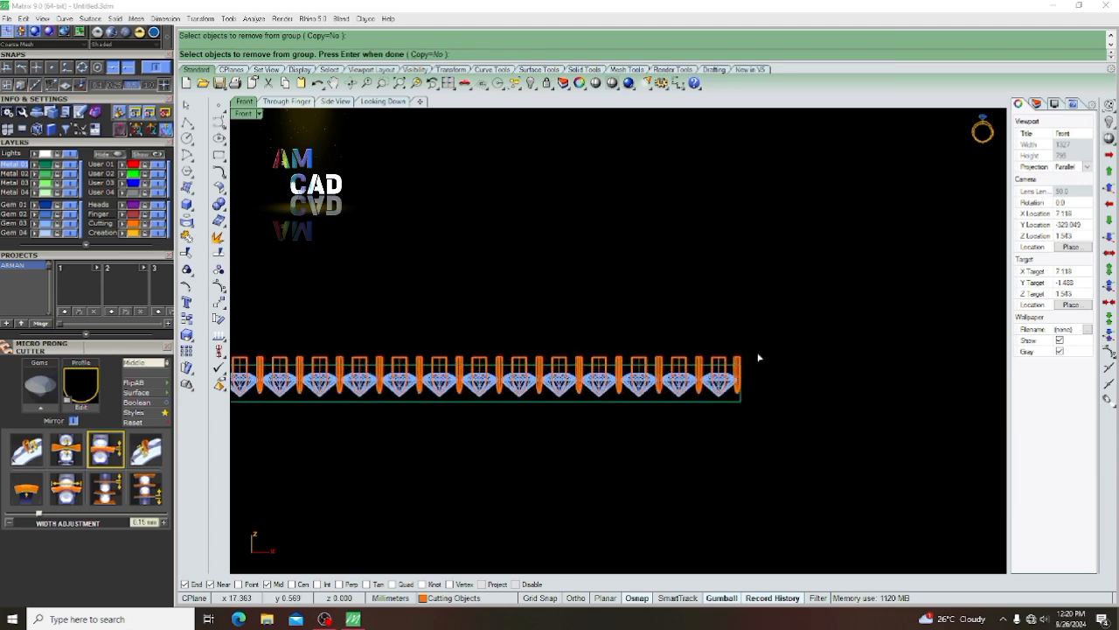
scroll(759, 358, up, 3)
click(731, 374)
key(Return)
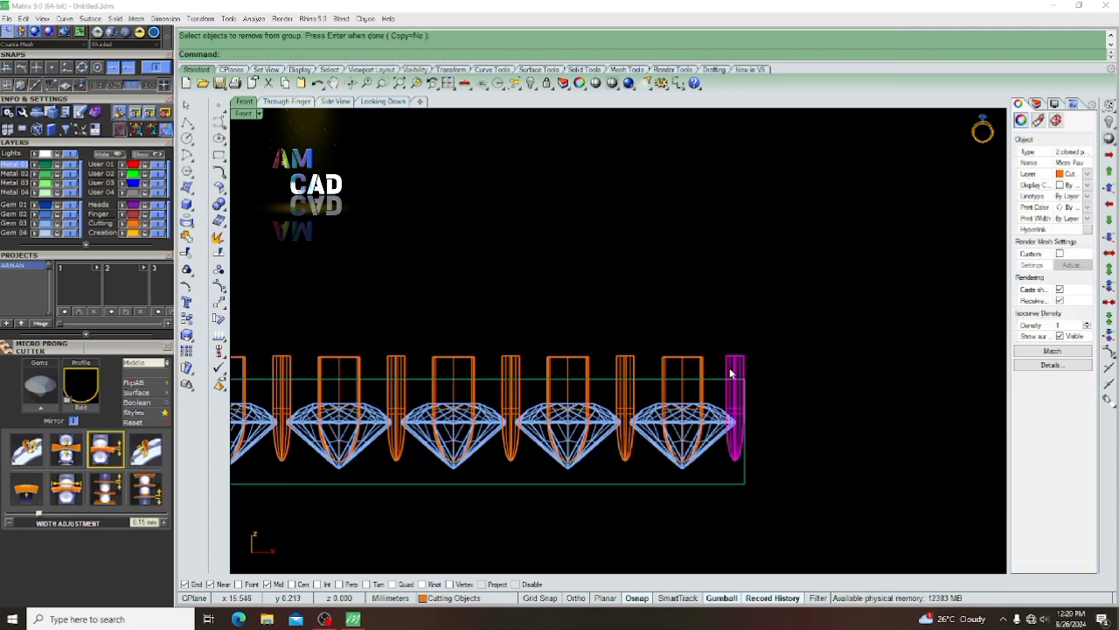
key(Delete)
Start the Channel Builder on all the gems in the row
scroll(734, 379, down, 4)
scroll(742, 396, up, 4)
click(764, 395)
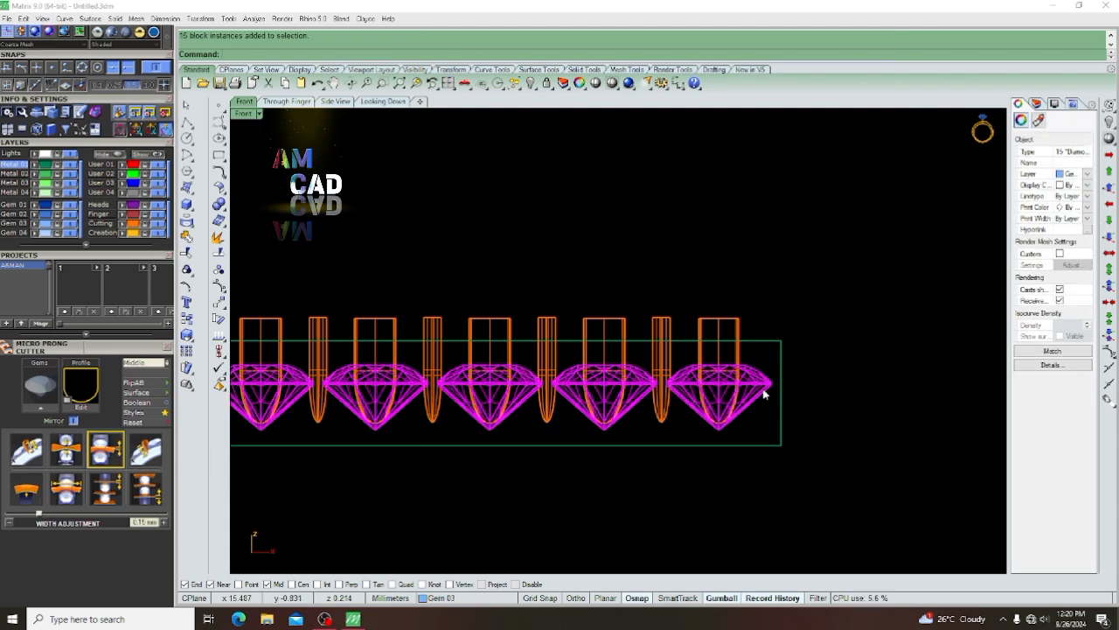
key(F6)
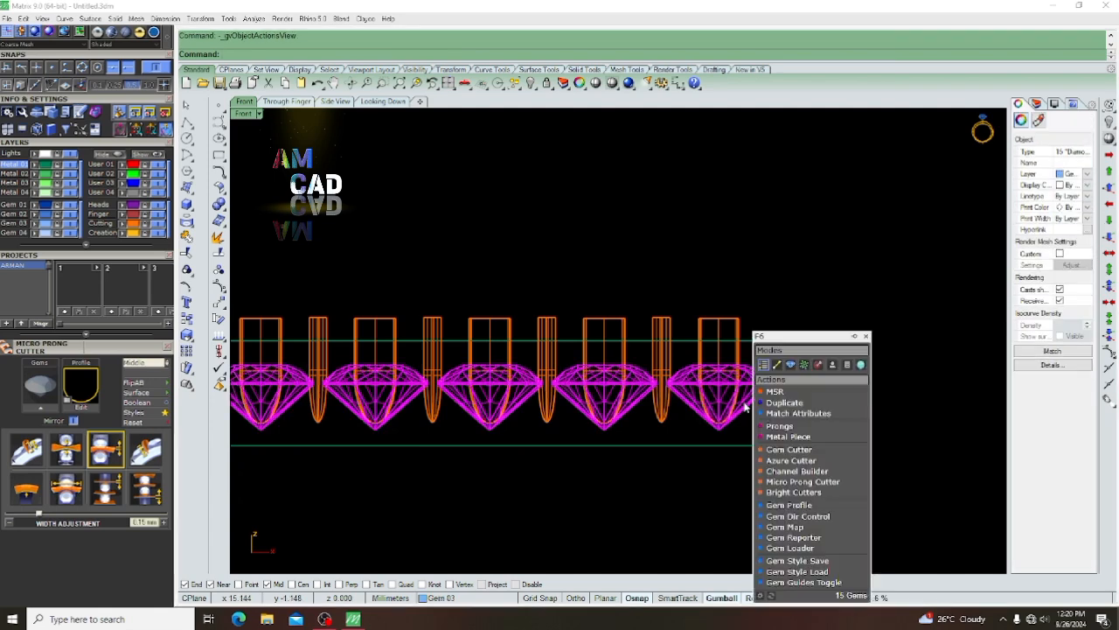
click(797, 471)
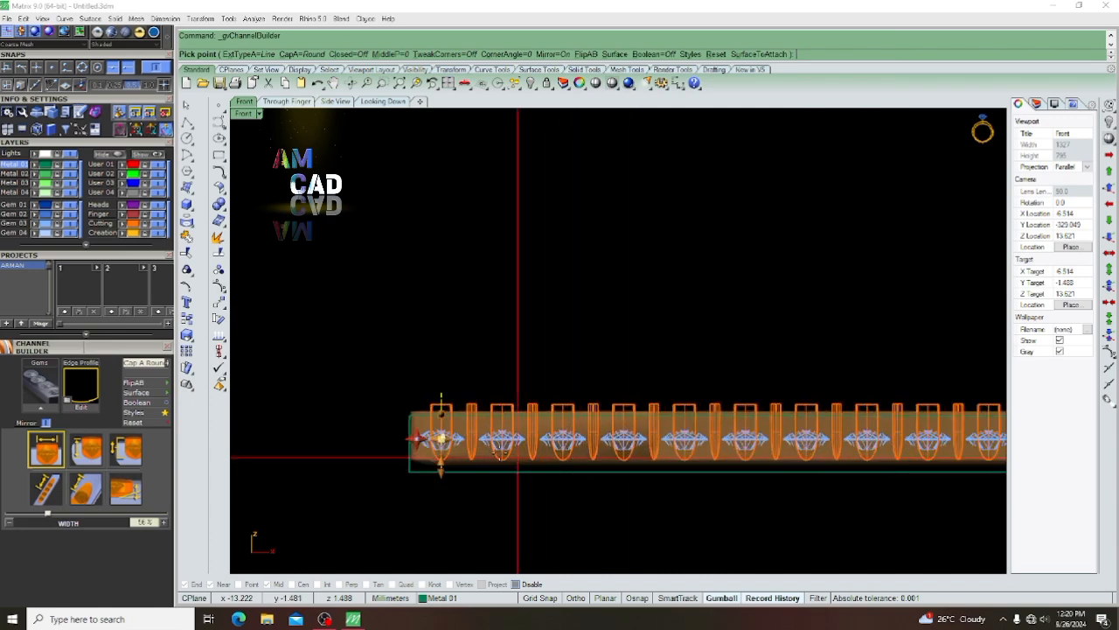
Examine the channel cutter preview from the front, from above and at an angle, checking its width and end against the gems
scroll(502, 452, up, 6)
scroll(492, 450, down, 10)
scroll(495, 403, up, 6)
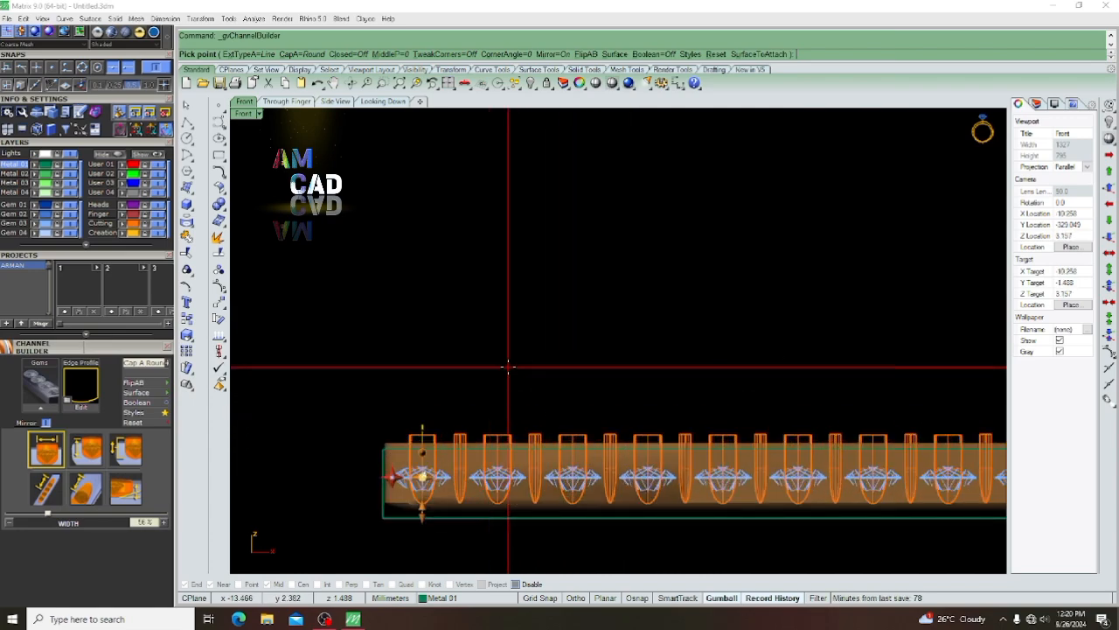
ctrl+shift+right_drag(508, 367, 508, 491)
ctrl+shift+right_drag(488, 325, 487, 373)
scroll(445, 328, up, 6)
scroll(439, 330, down, 6)
ctrl+shift+right_drag(440, 329, 440, 309)
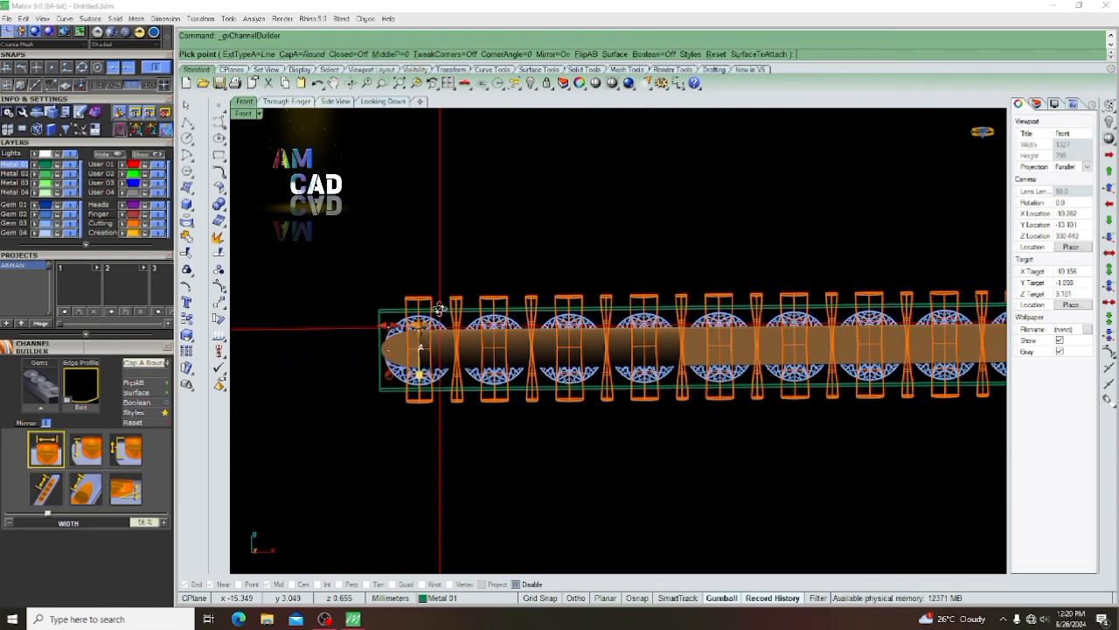
scroll(439, 309, up, 3)
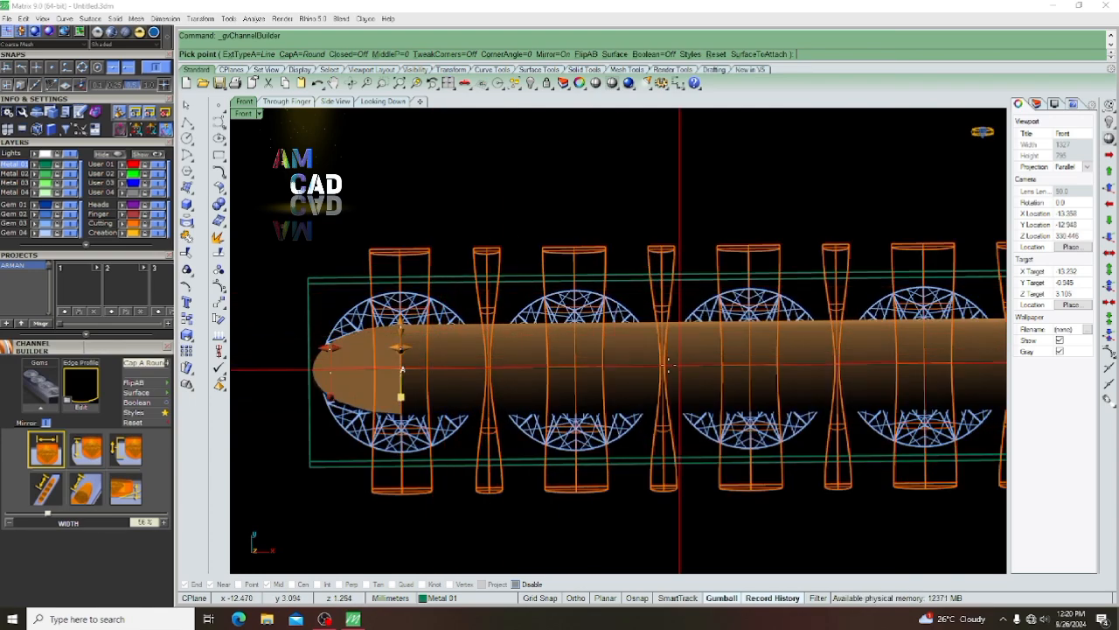
scroll(506, 365, up, 3)
scroll(481, 352, down, 2)
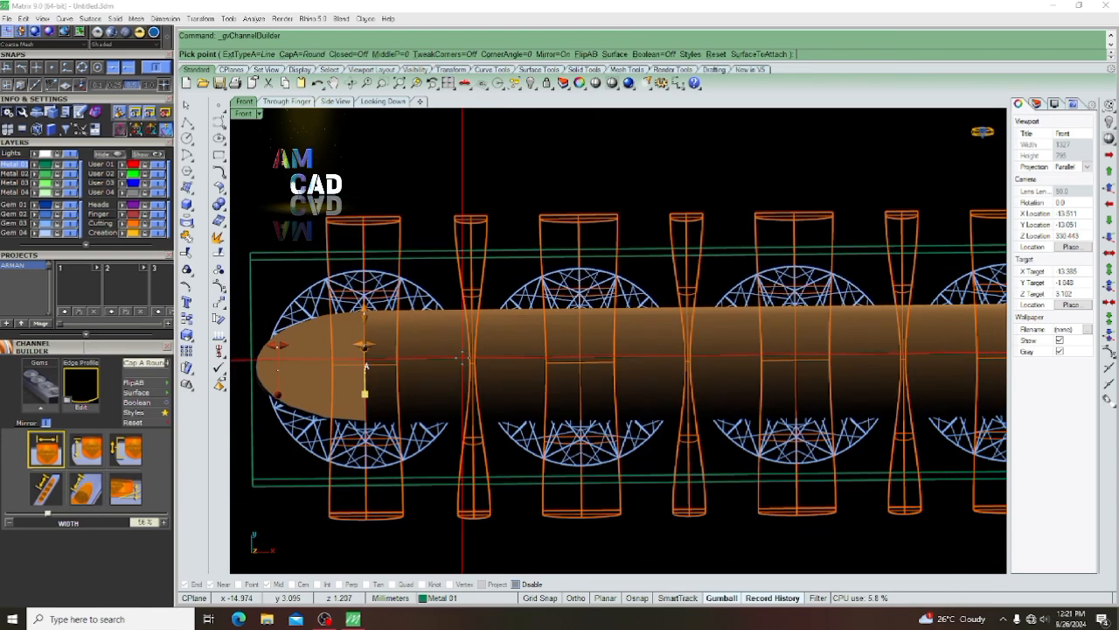
scroll(453, 357, down, 6)
scroll(500, 416, up, 4)
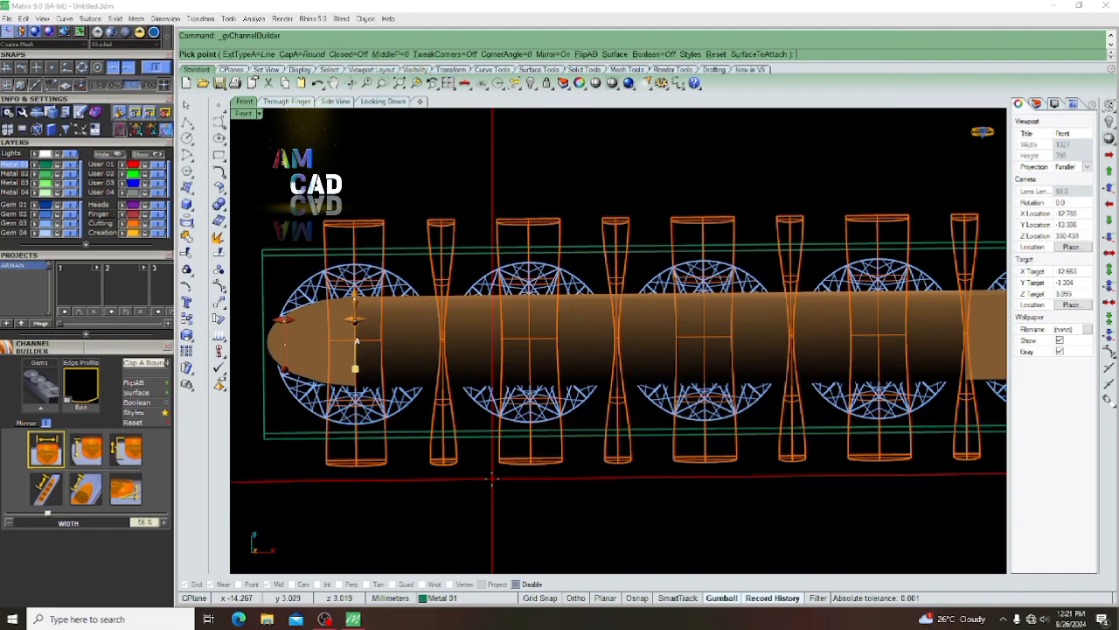
ctrl+shift+right_drag(492, 478, 483, 427)
scroll(629, 422, down, 7)
scroll(631, 424, up, 7)
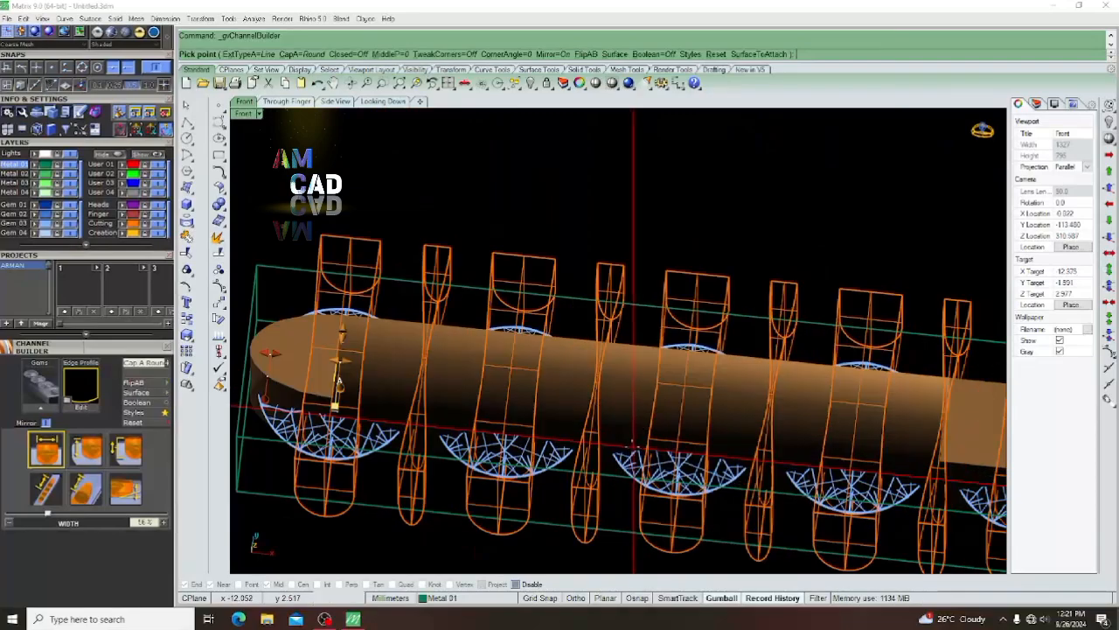
ctrl+shift+right_drag(606, 427, 647, 456)
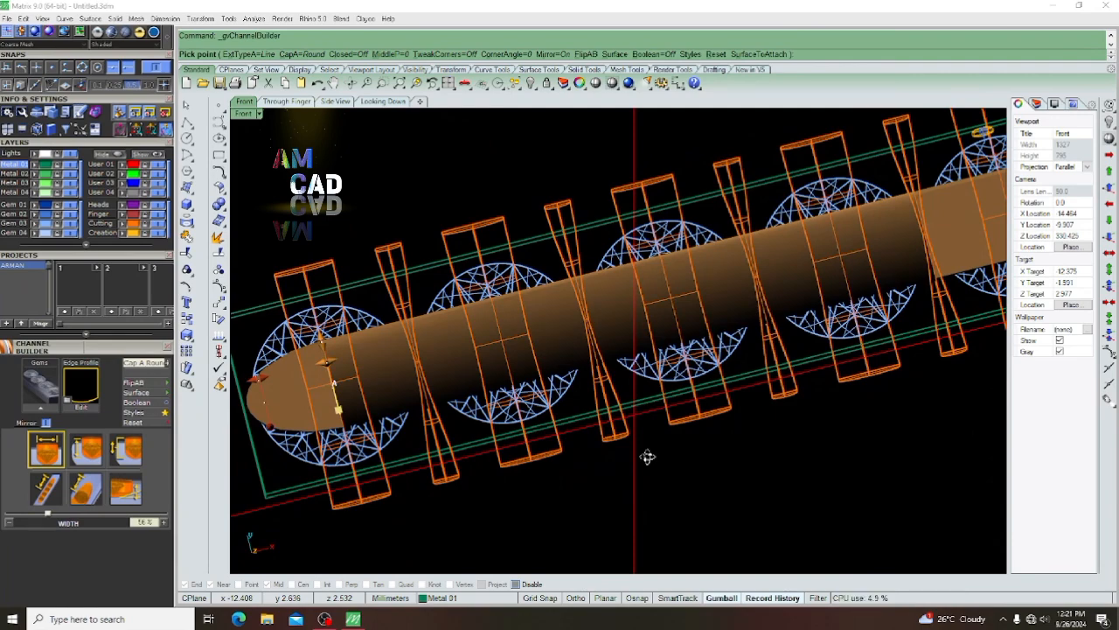
scroll(498, 436, down, 8)
scroll(487, 436, up, 8)
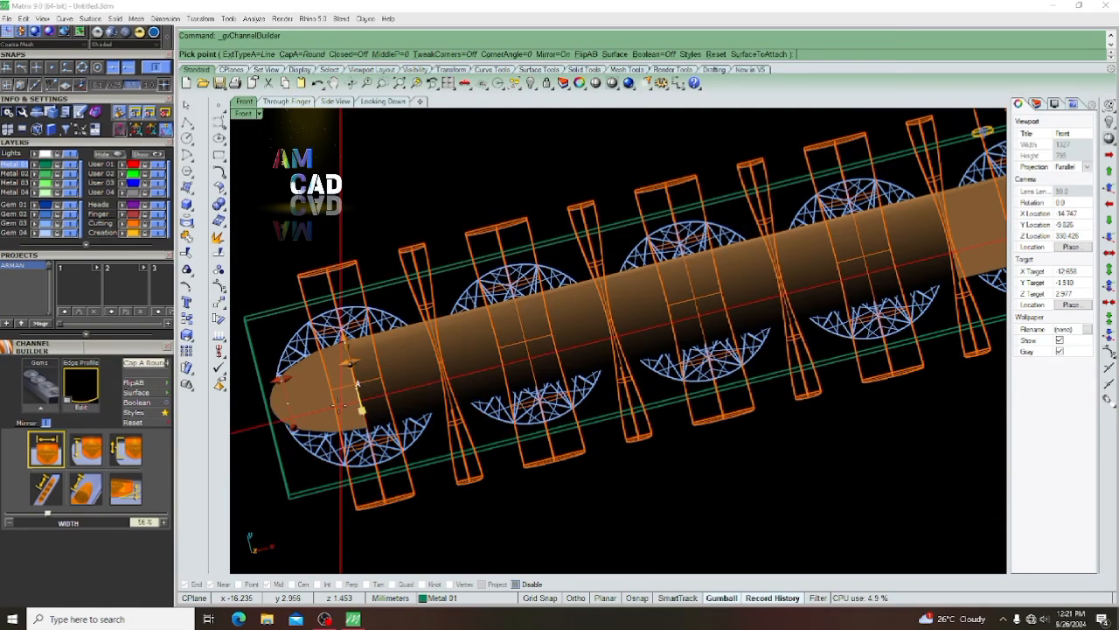
Widen the channel cutter under the gems to a width of 61%
scroll(312, 381, up, 4)
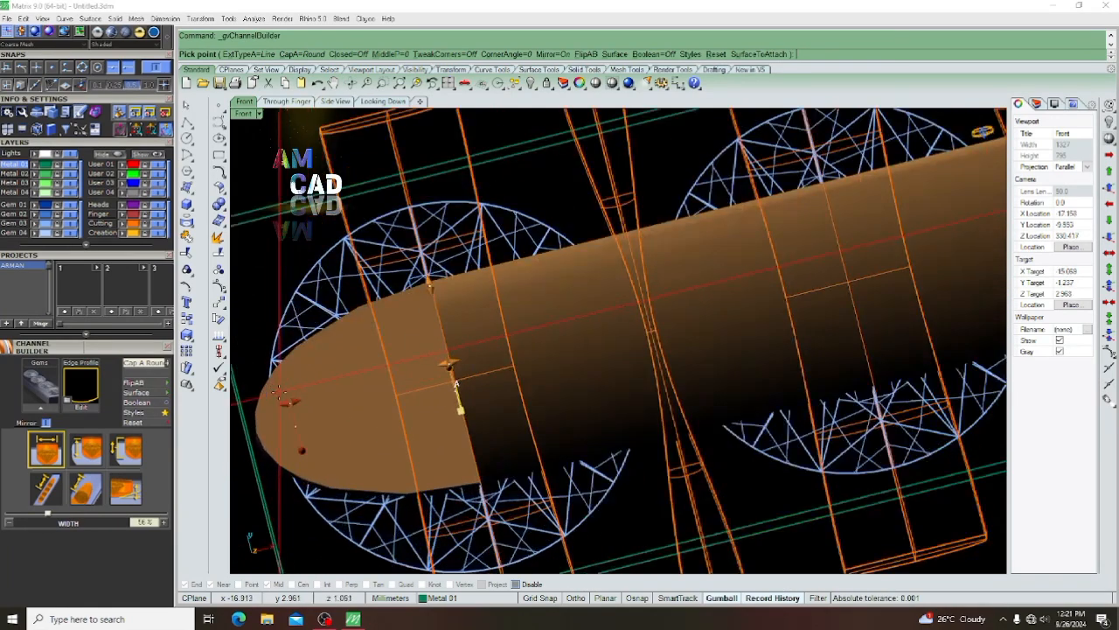
scroll(288, 393, down, 4)
scroll(348, 375, up, 6)
scroll(312, 359, down, 2)
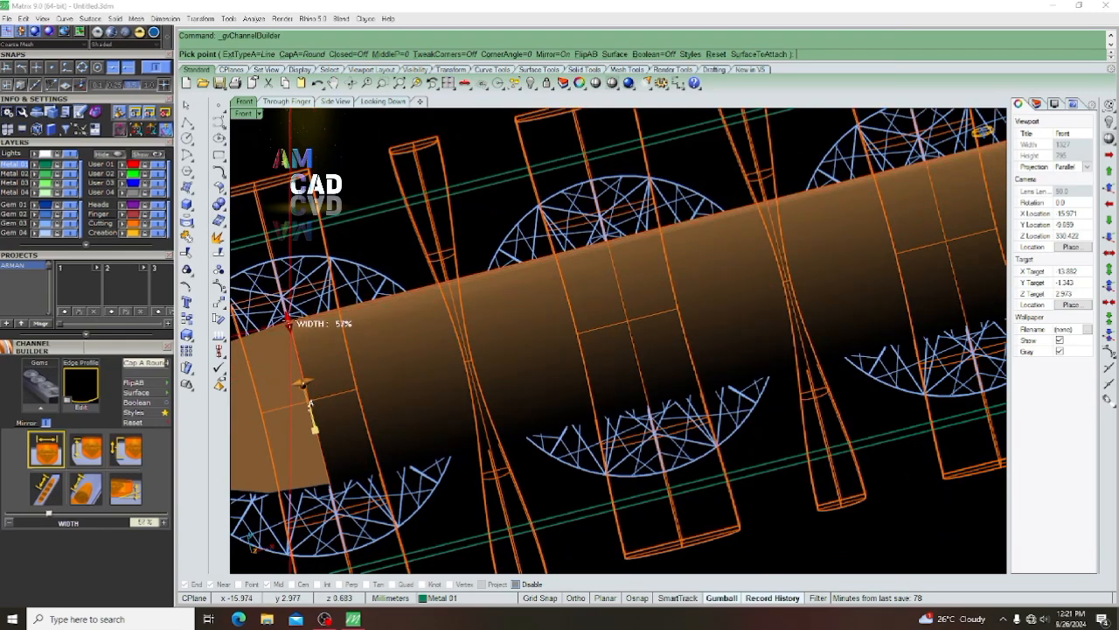
scroll(312, 398, down, 8)
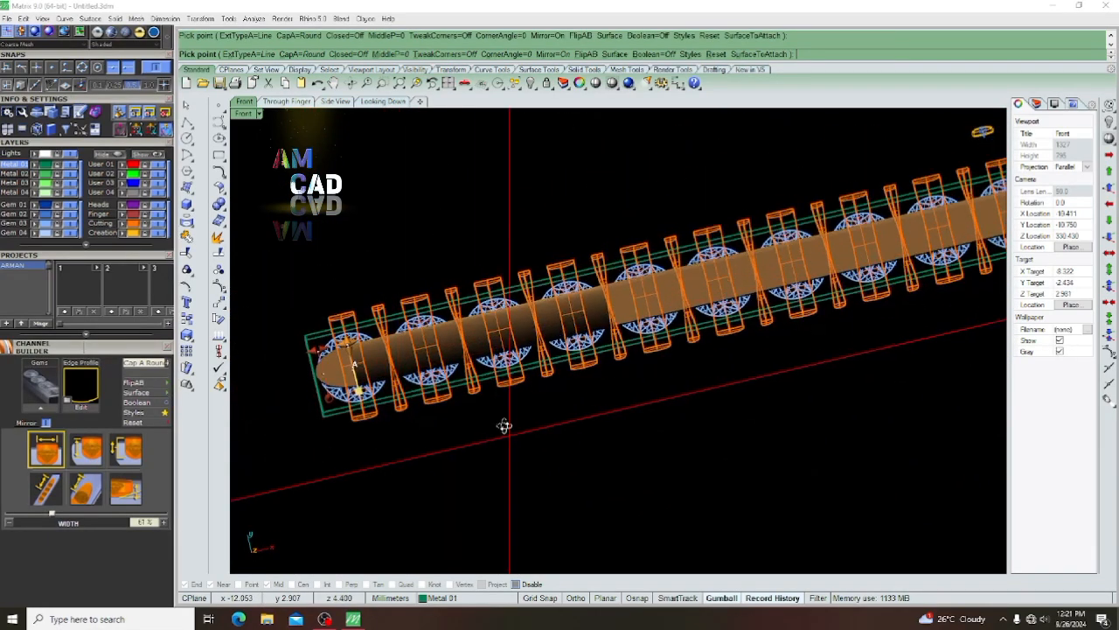
Extend the channel cutter downwards to a height of about 137% and create it as a solid
ctrl+shift+right_drag(505, 426, 475, 268)
scroll(348, 539, up, 7)
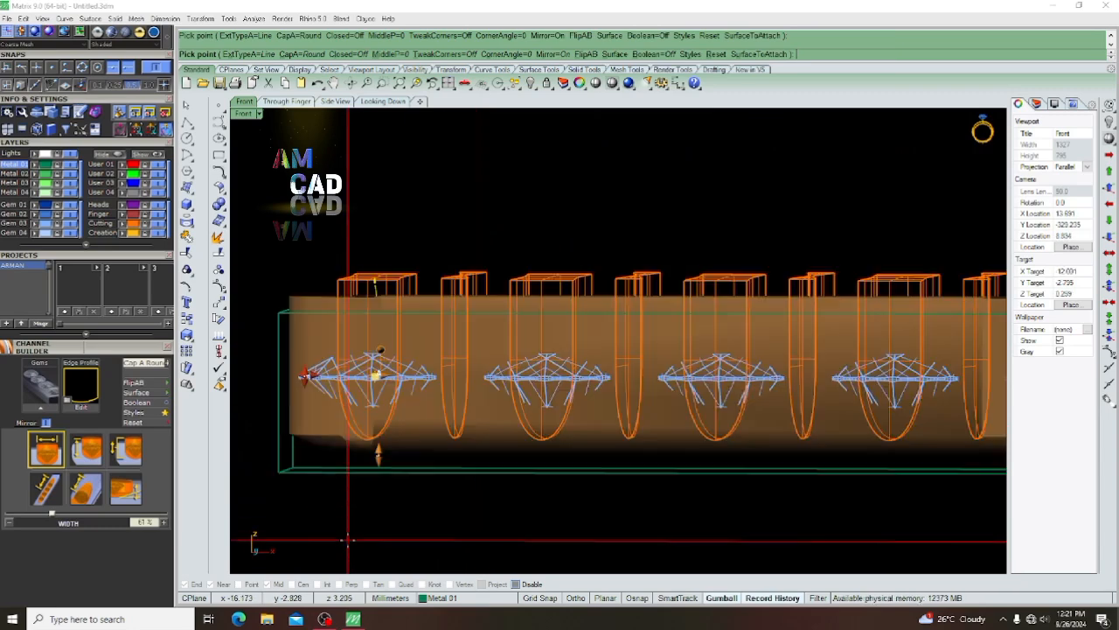
drag(377, 452, 376, 484)
right_click(440, 548)
Move the channel cutter straight up about 0.6 mm so that its underside sits inside the bar
scroll(351, 403, down, 9)
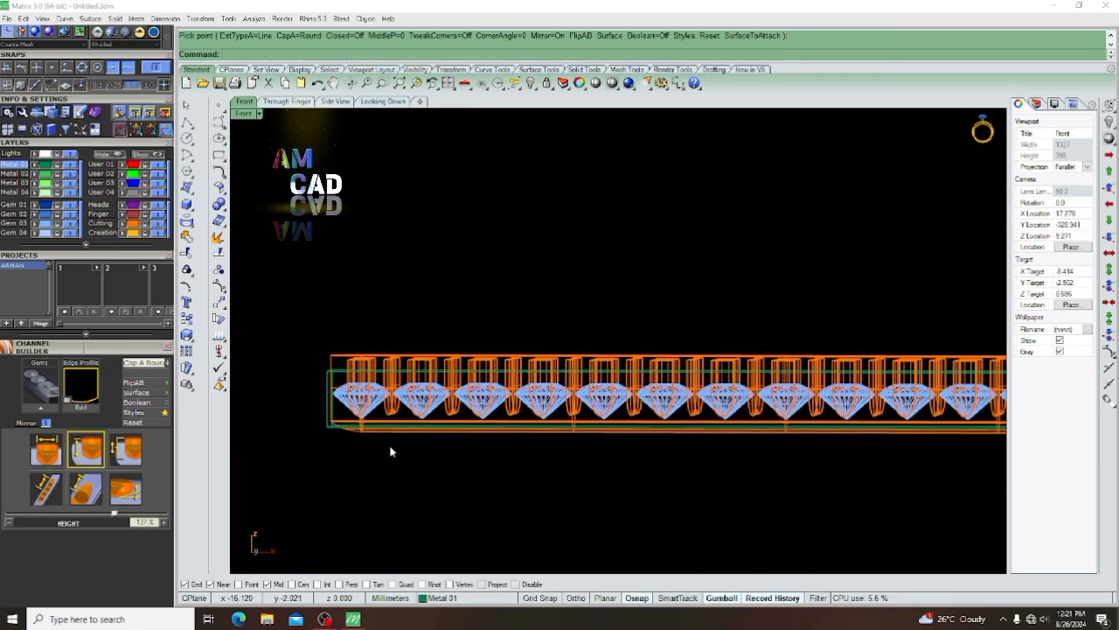
scroll(341, 431, down, 5)
scroll(555, 400, up, 6)
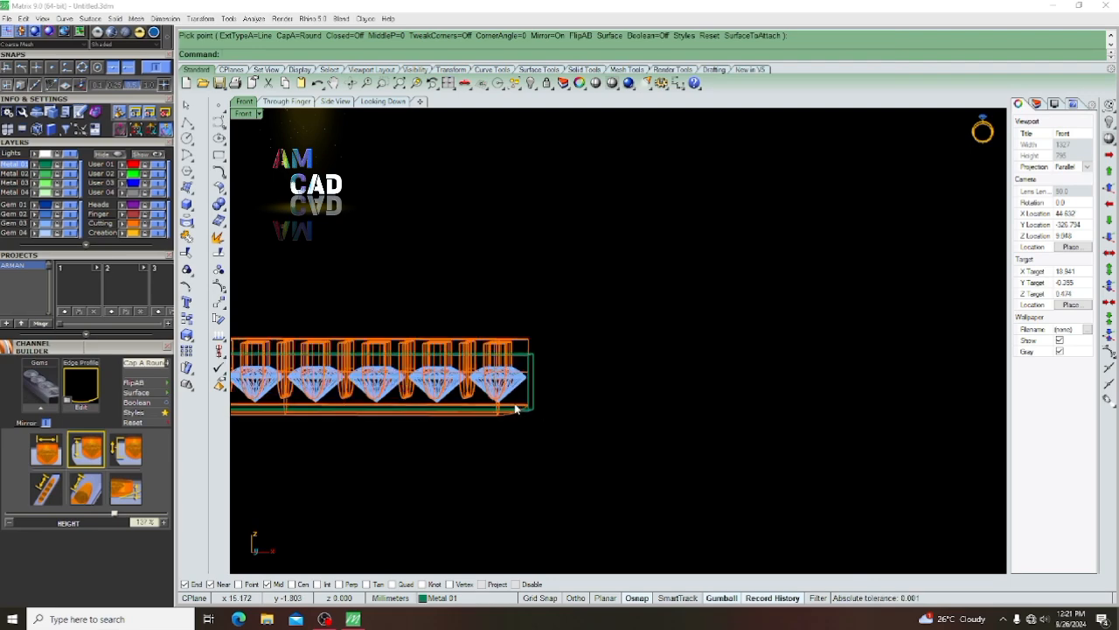
scroll(554, 425, up, 4)
click(537, 425)
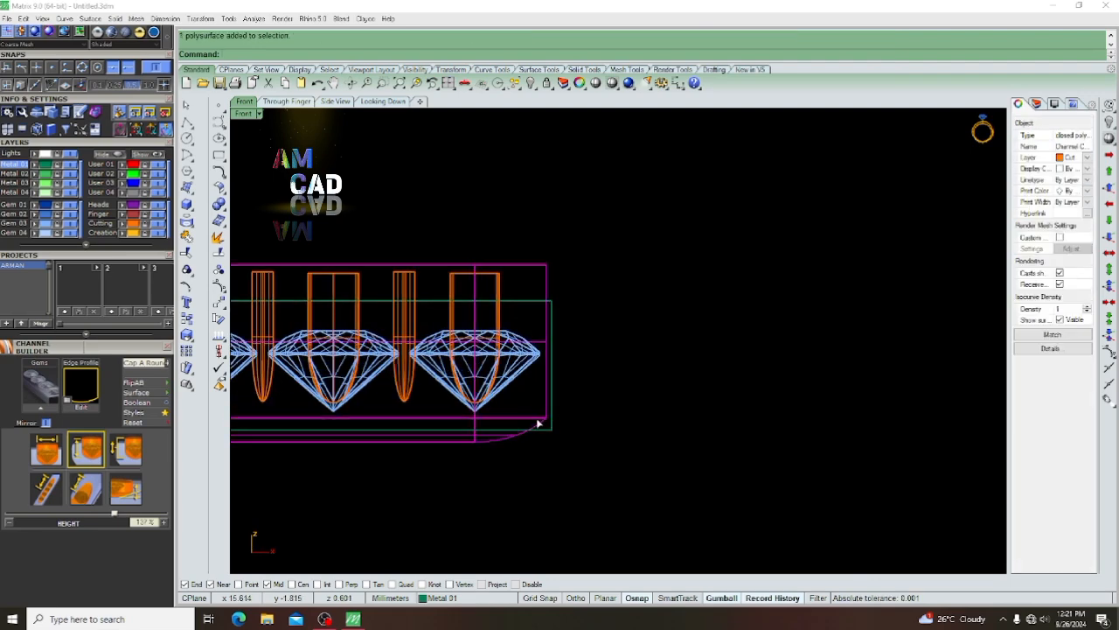
scroll(638, 408, up, 2)
right_drag(639, 409, 687, 412)
text(m)
key(Return)
scroll(687, 412, up, 8)
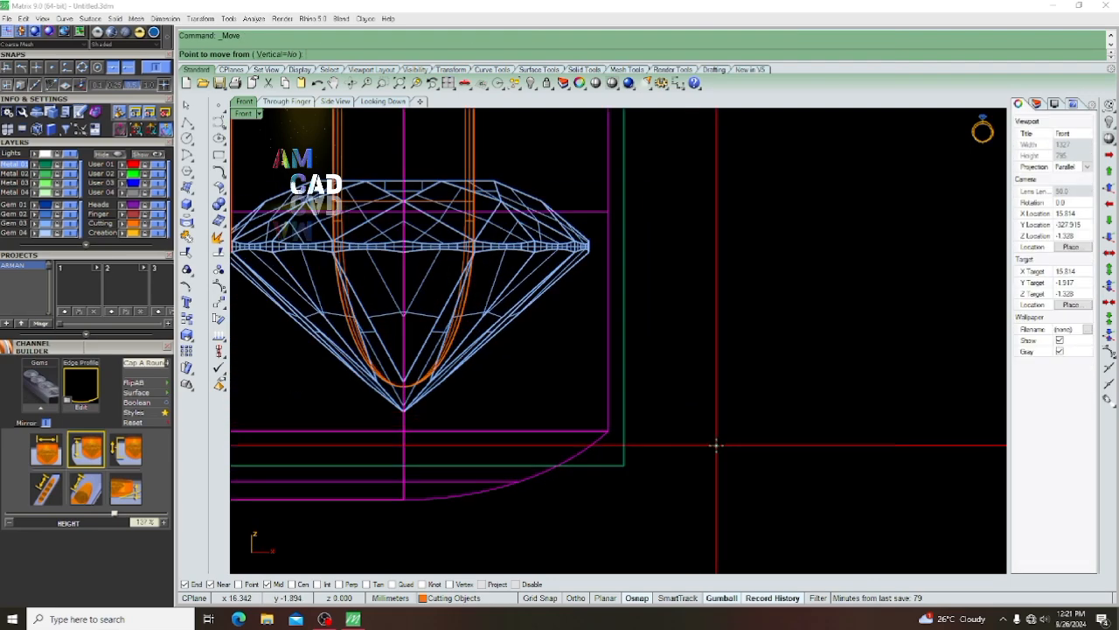
click(716, 501)
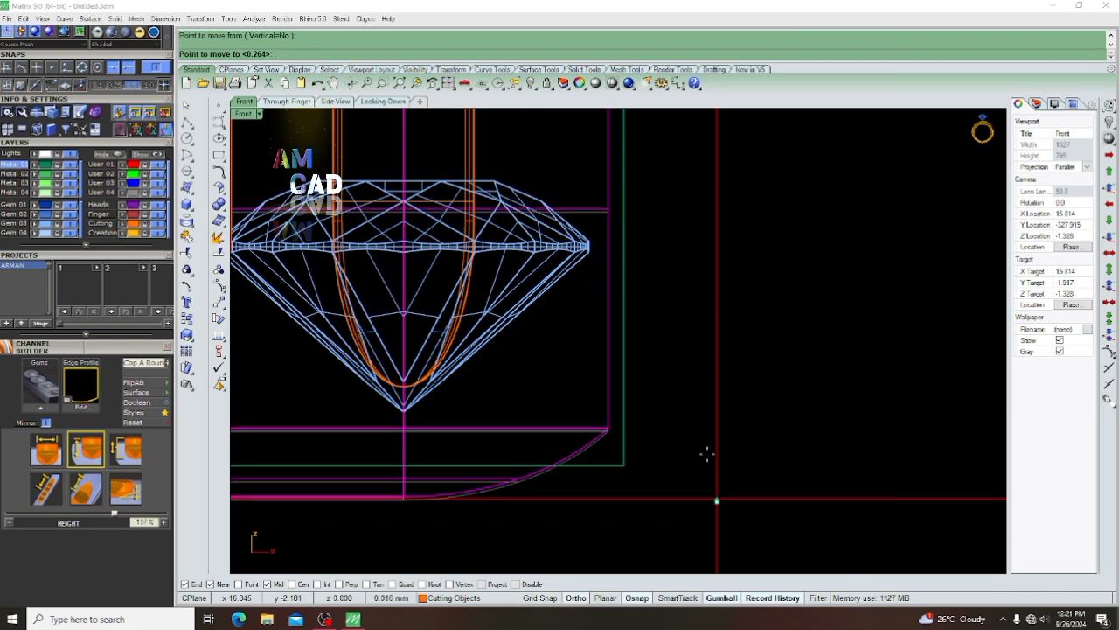
scroll(702, 390, up, 6)
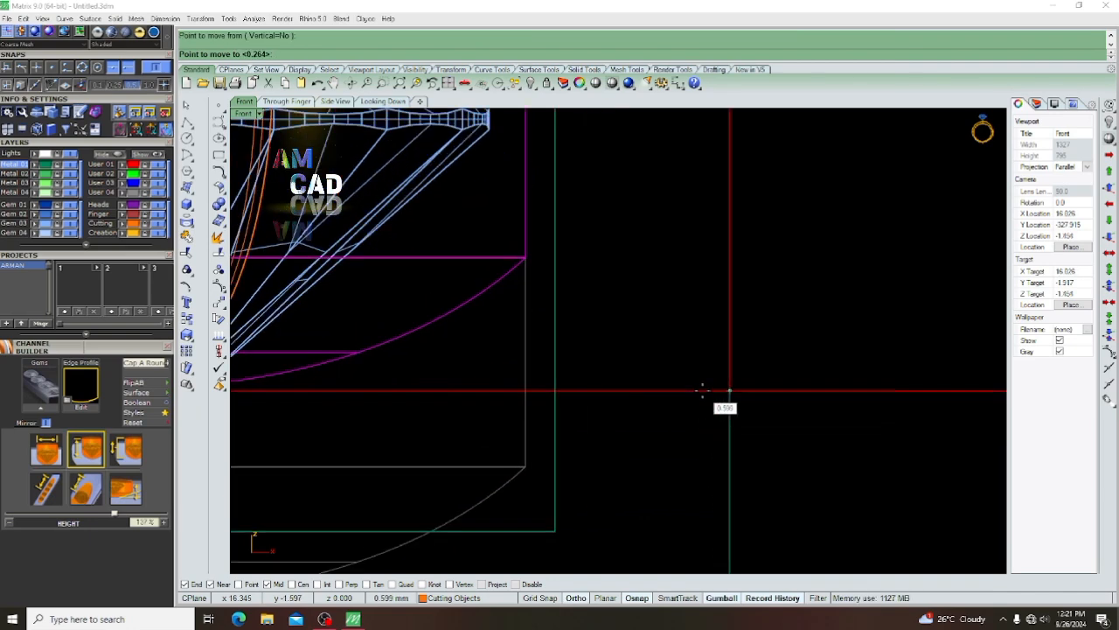
scroll(702, 390, down, 4)
click(702, 390)
Subtract the channel cutter and all the micro prong cutters from the bar with a Boolean difference
scroll(703, 390, down, 8)
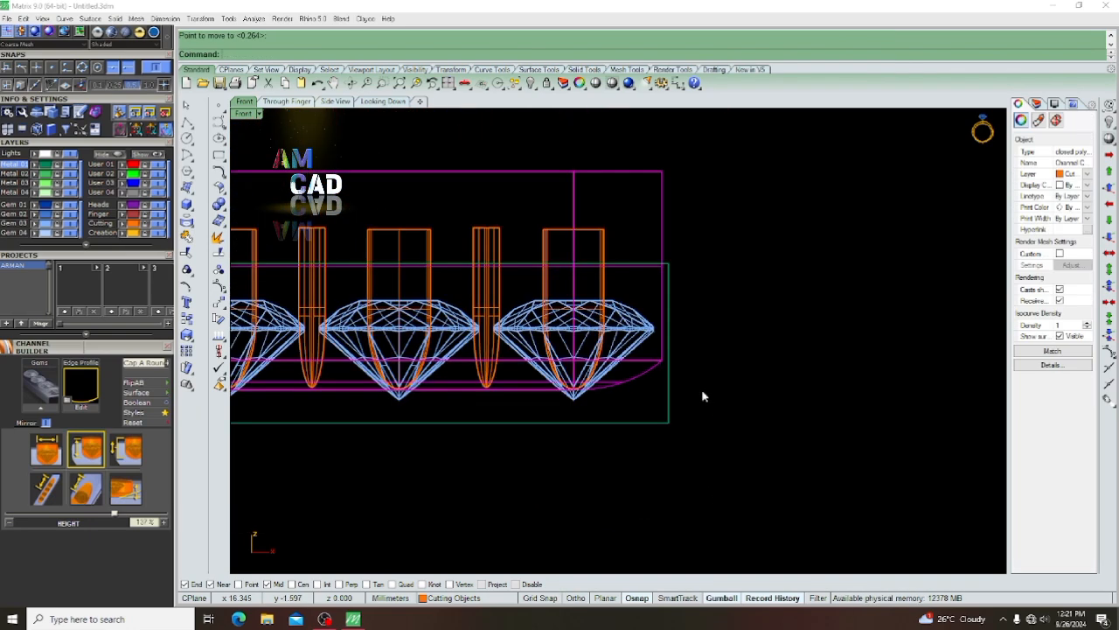
scroll(598, 332, up, 2)
scroll(723, 360, up, 4)
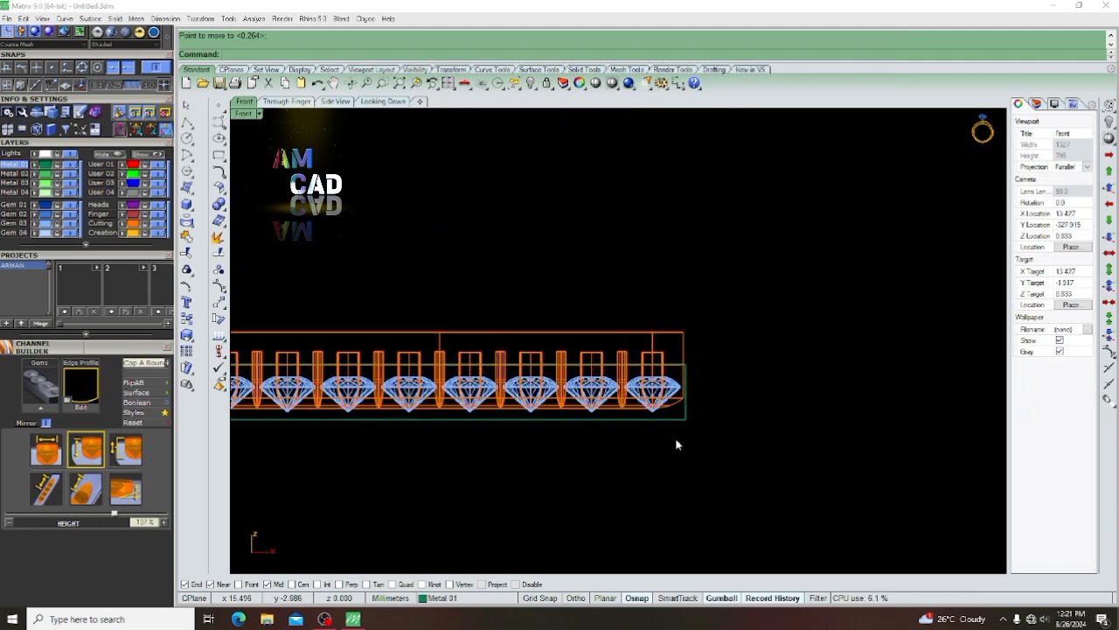
click(681, 421)
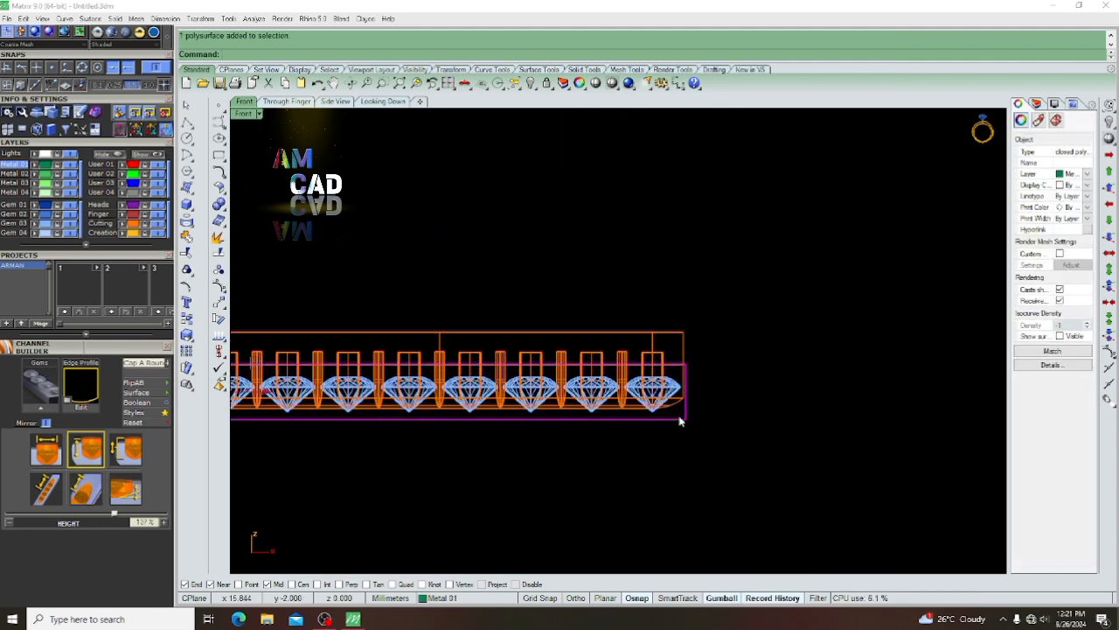
text(bd)
key(Return)
drag(680, 309, 598, 357)
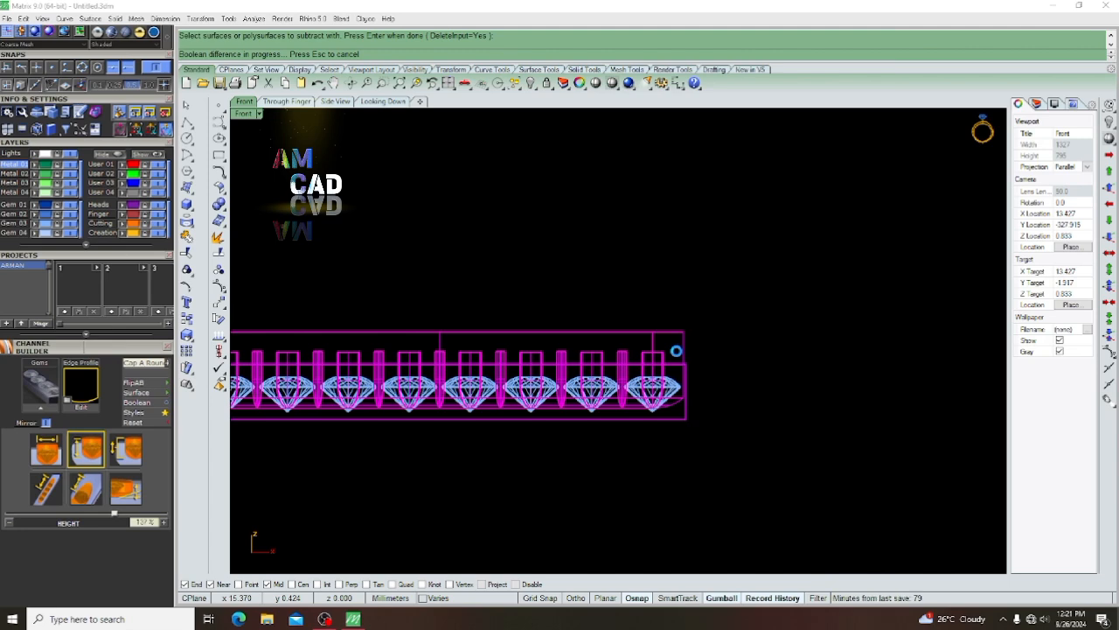
Shade the model and examine the cut channel and prongs around the gems from several angles and from the top
scroll(651, 345, down, 6)
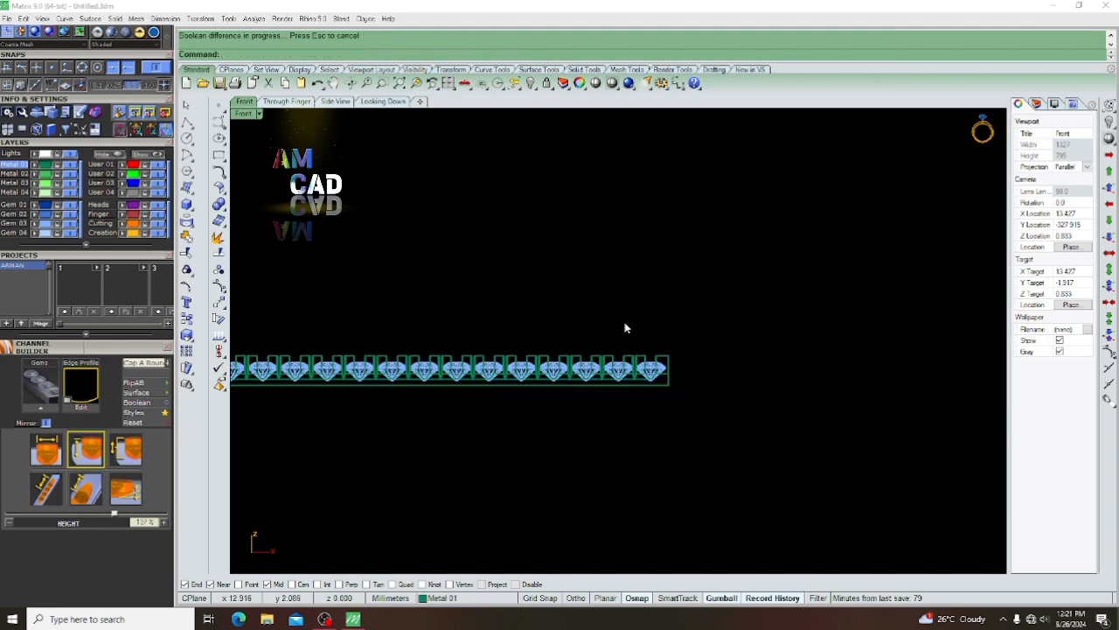
ctrl+shift+right_drag(625, 326, 660, 465)
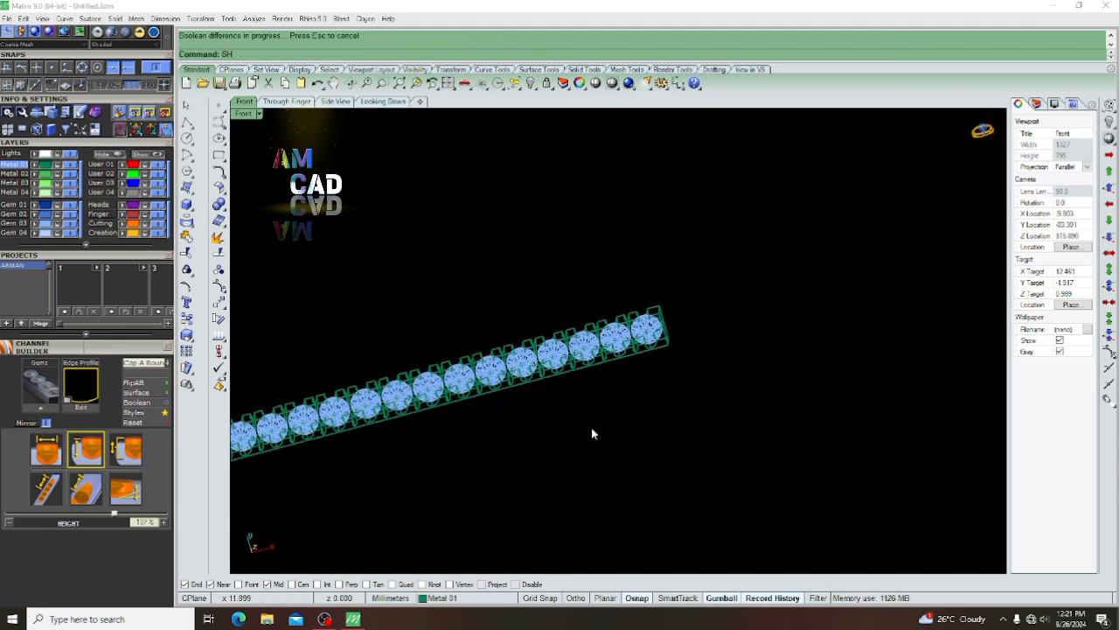
scroll(530, 399, up, 7)
mouse_move(529, 332)
ctrl+shift+right_down()
mouse_move(542, 362)
mouse_move(530, 390)
mouse_move(525, 294)
mouse_move(535, 261)
mouse_move(690, 382)
mouse_move(632, 443)
mouse_move(514, 328)
mouse_move(547, 373)
mouse_move(563, 278)
ctrl+shift+right_up()
scroll(514, 328, down, 7)
scroll(393, 321, down, 5)
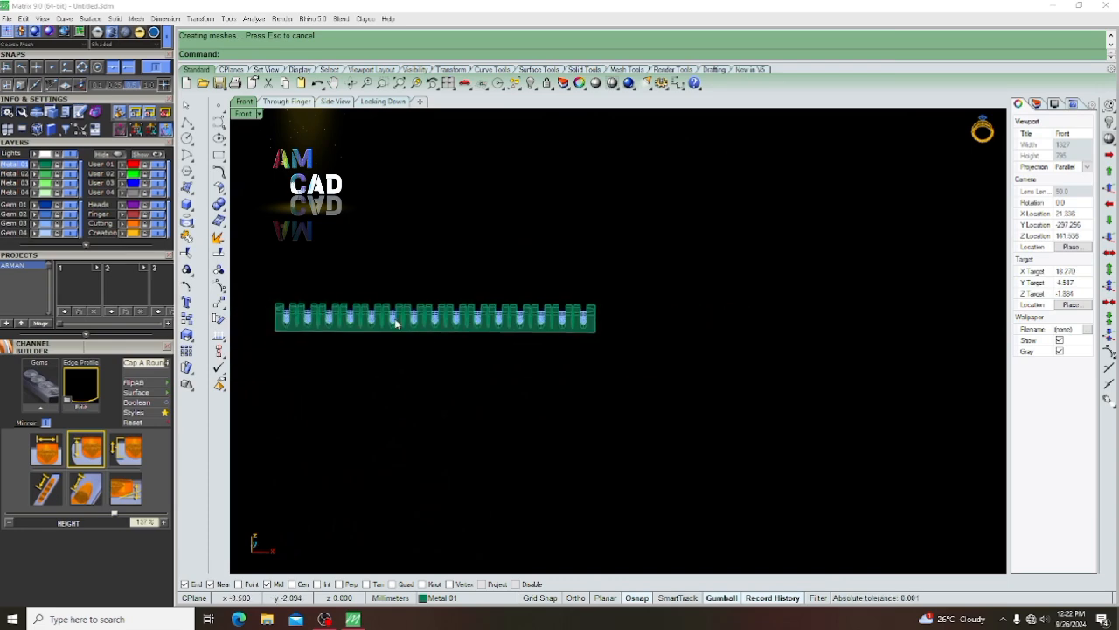
scroll(384, 318, up, 7)
key(ctrl+F1)
scroll(365, 314, down, 8)
scroll(311, 275, up, 12)
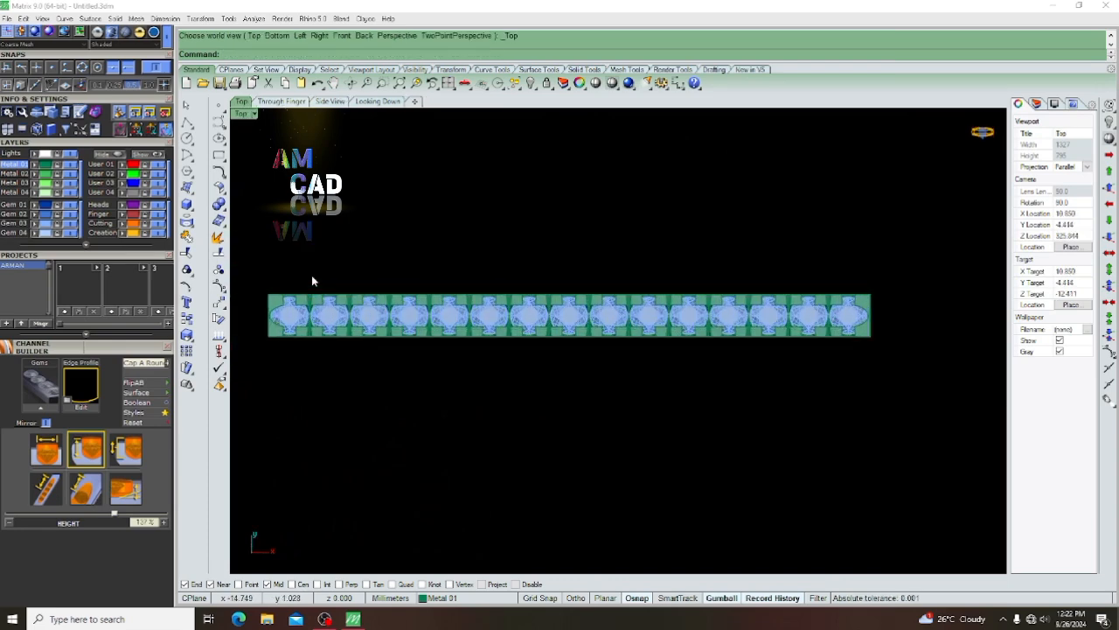
right_drag(266, 336, 342, 320)
scroll(362, 327, up, 4)
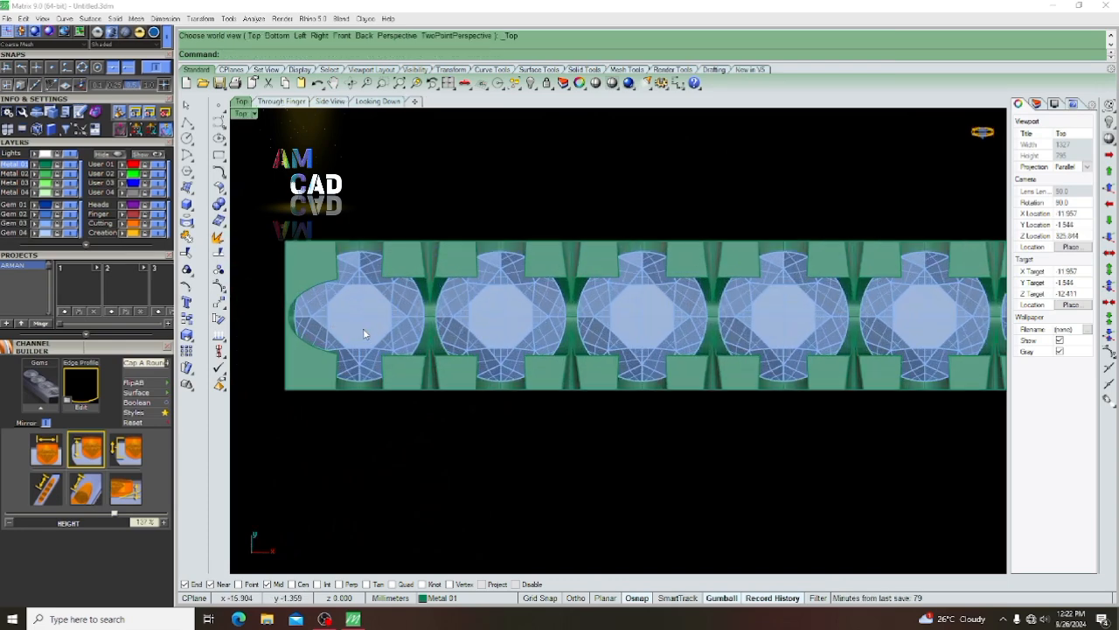
Start the Gem Cutter tool on the whole row of gems in the bar
click(363, 328)
scroll(308, 298, down, 6)
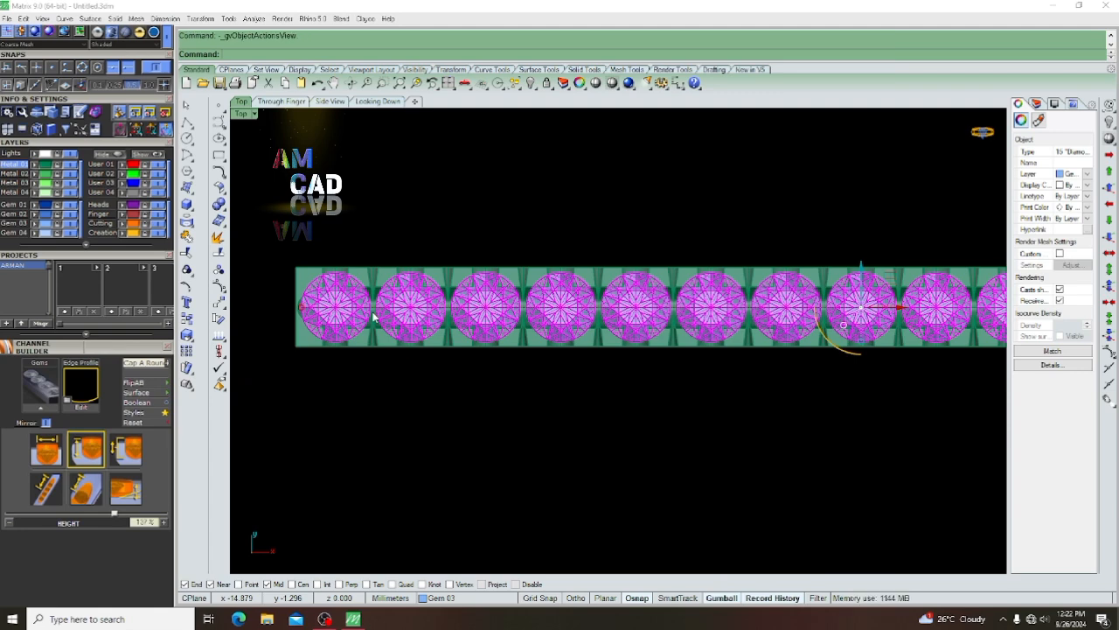
key(F6)
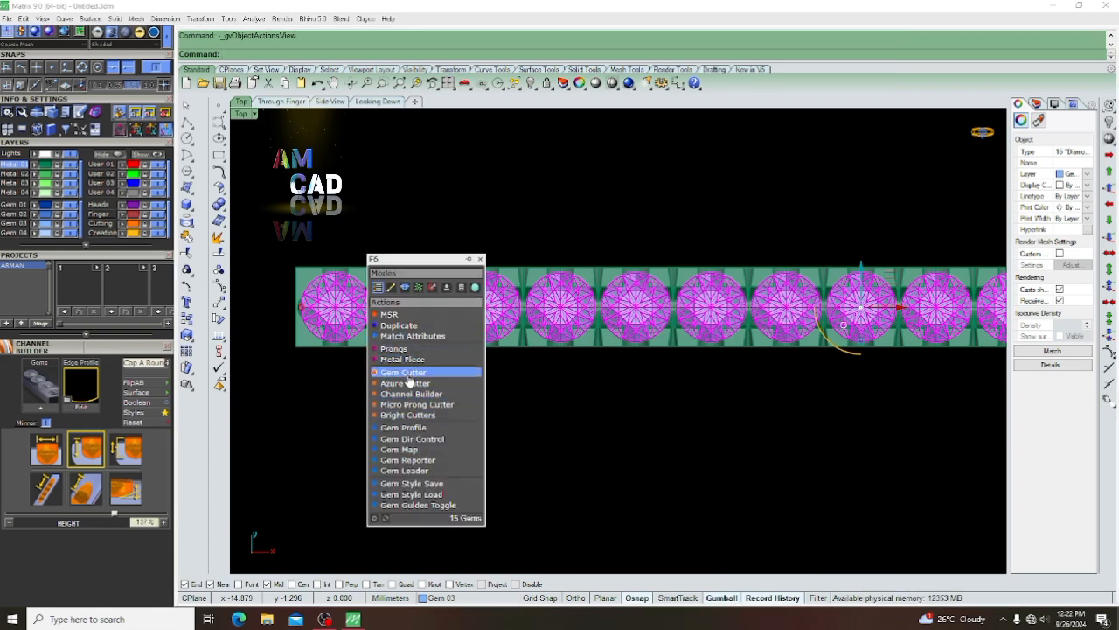
click(405, 374)
scroll(352, 412, down, 6)
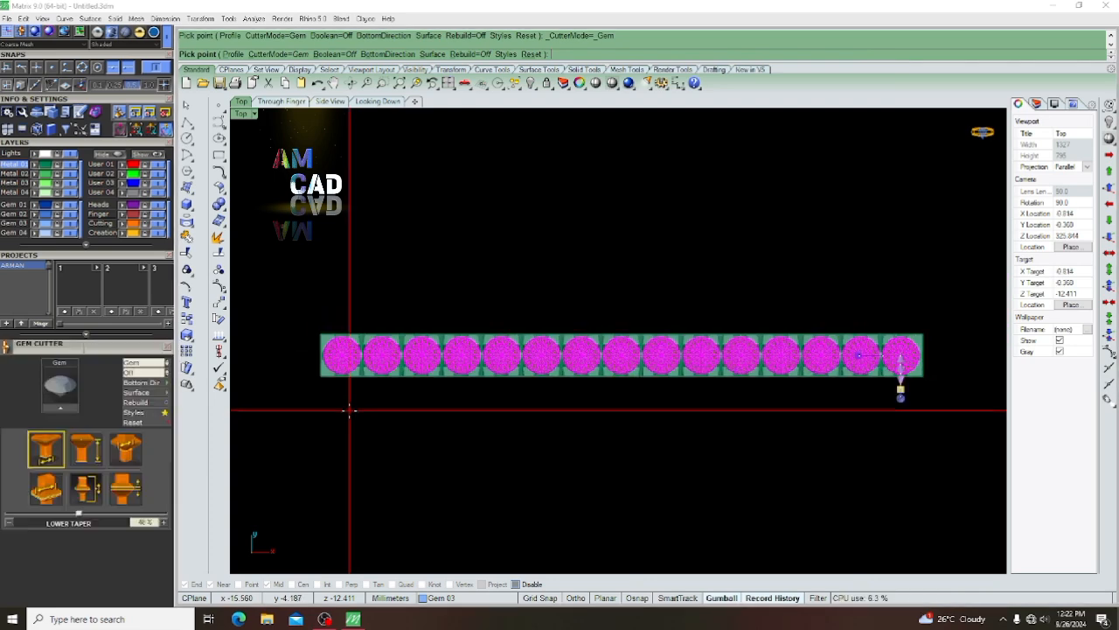
Apply the Pilot Hole Straight style from the cutter styles library to the gem cutters
click(140, 414)
scroll(172, 220, down, 4)
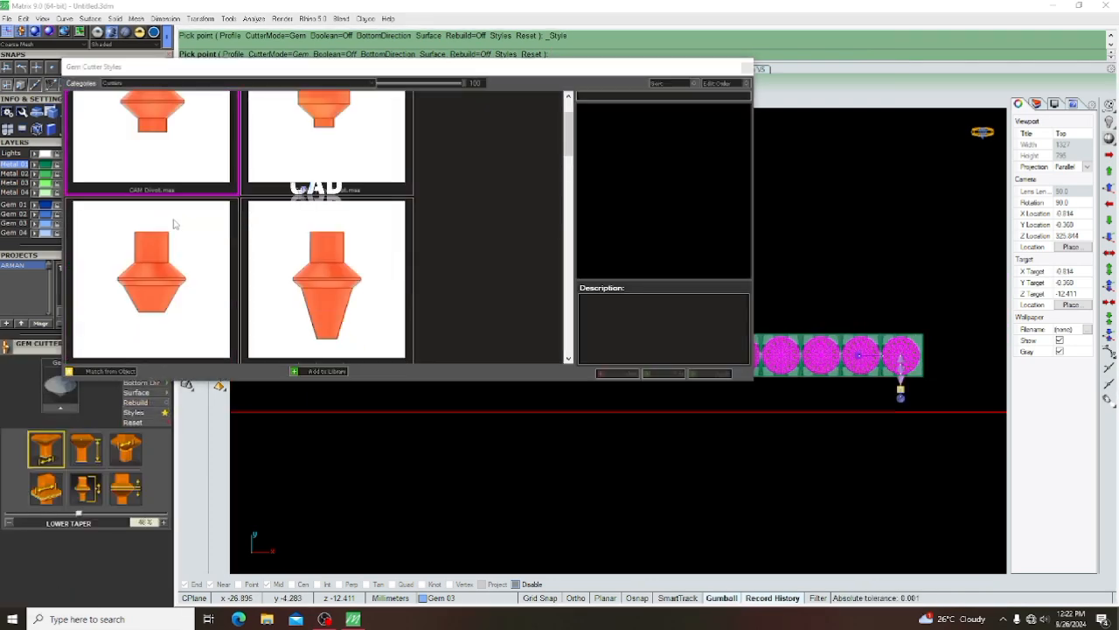
scroll(172, 206, up, 2)
scroll(220, 233, down, 5)
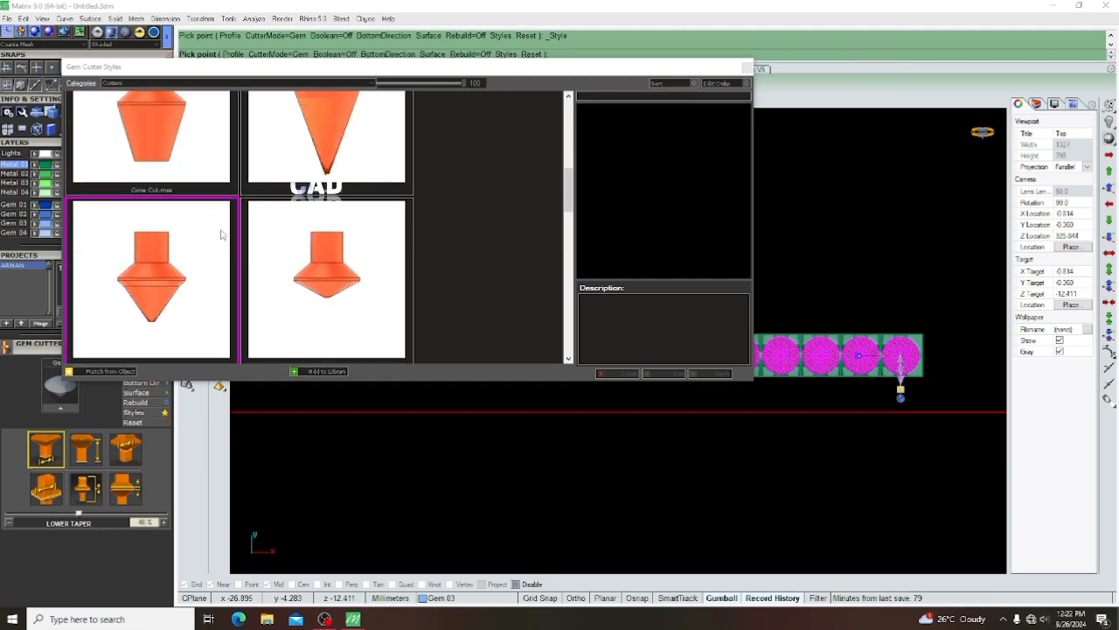
scroll(184, 229, down, 2)
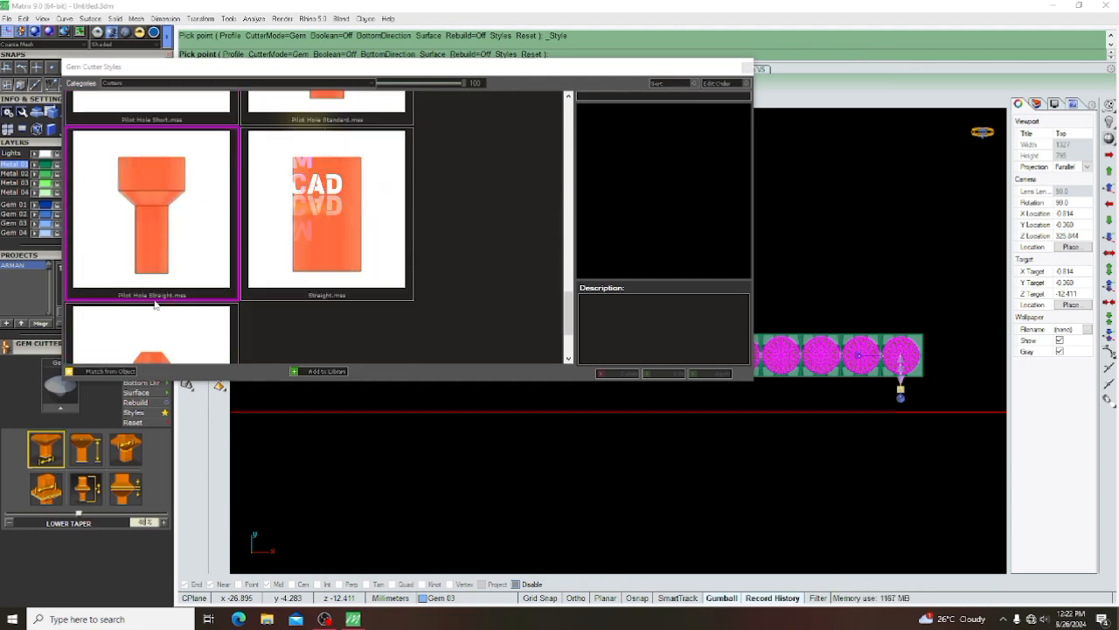
click(161, 229)
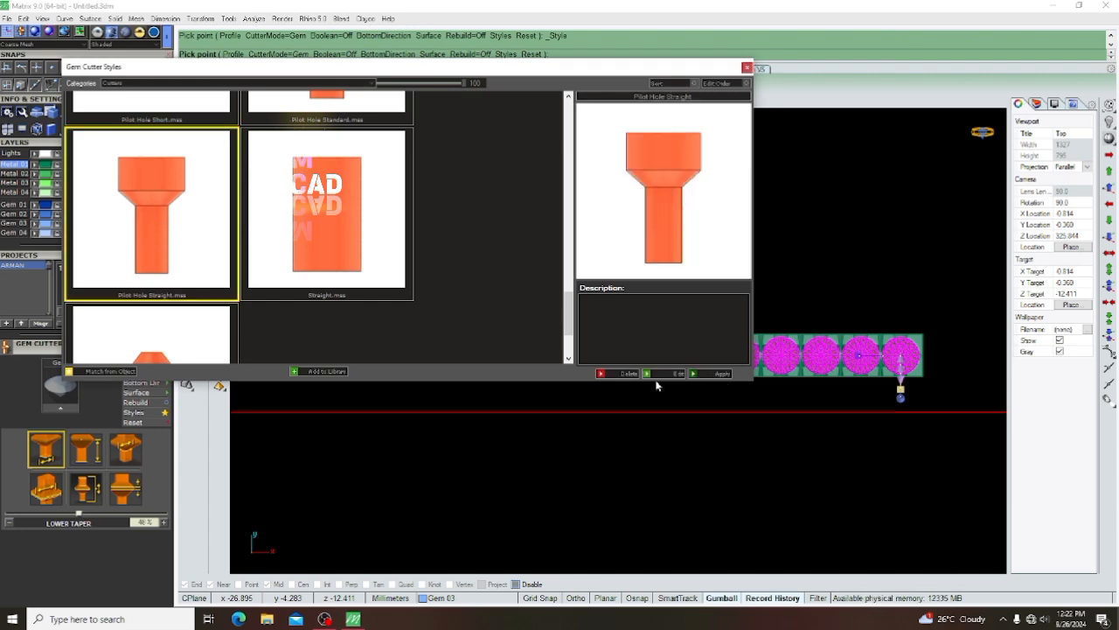
click(711, 374)
Examine the gem cutters from the side and from above, checking their depth and their width against the gems and prongs
scroll(592, 409, down, 10)
ctrl+shift+right_drag(592, 438, 517, 273)
scroll(517, 274, up, 6)
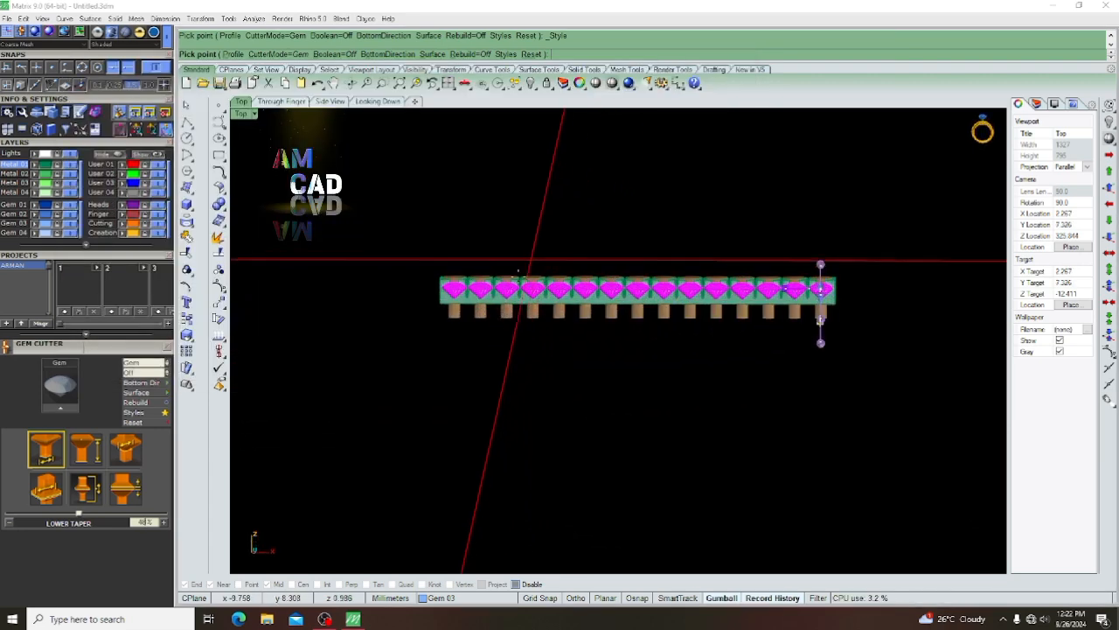
scroll(454, 287, up, 14)
scroll(440, 287, down, 6)
text(T)
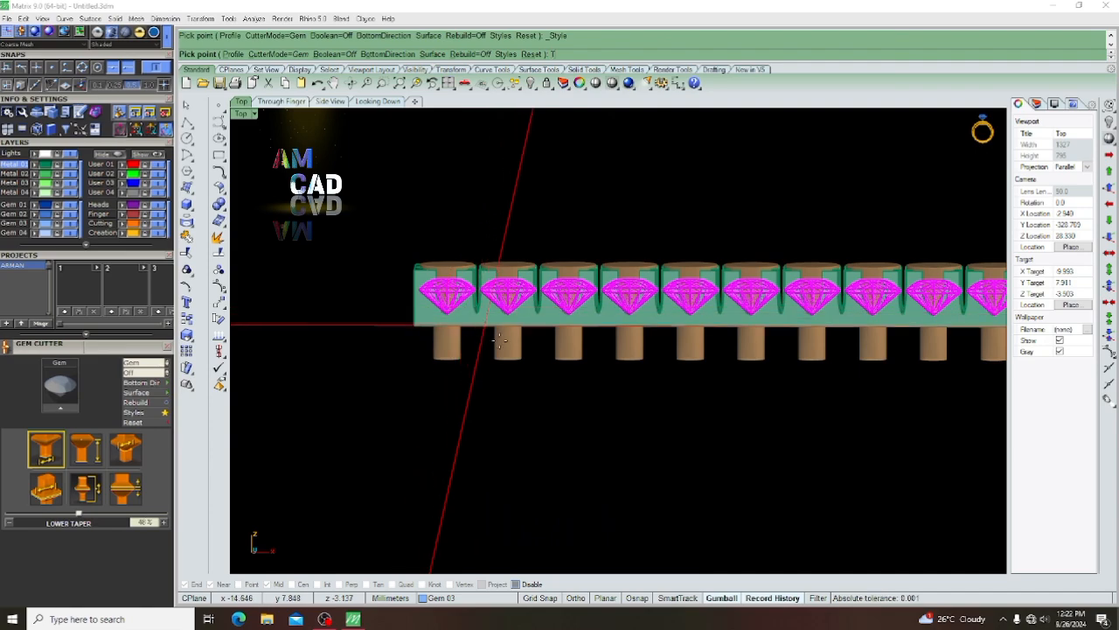
key(Return)
click(747, 68)
scroll(613, 271, down, 4)
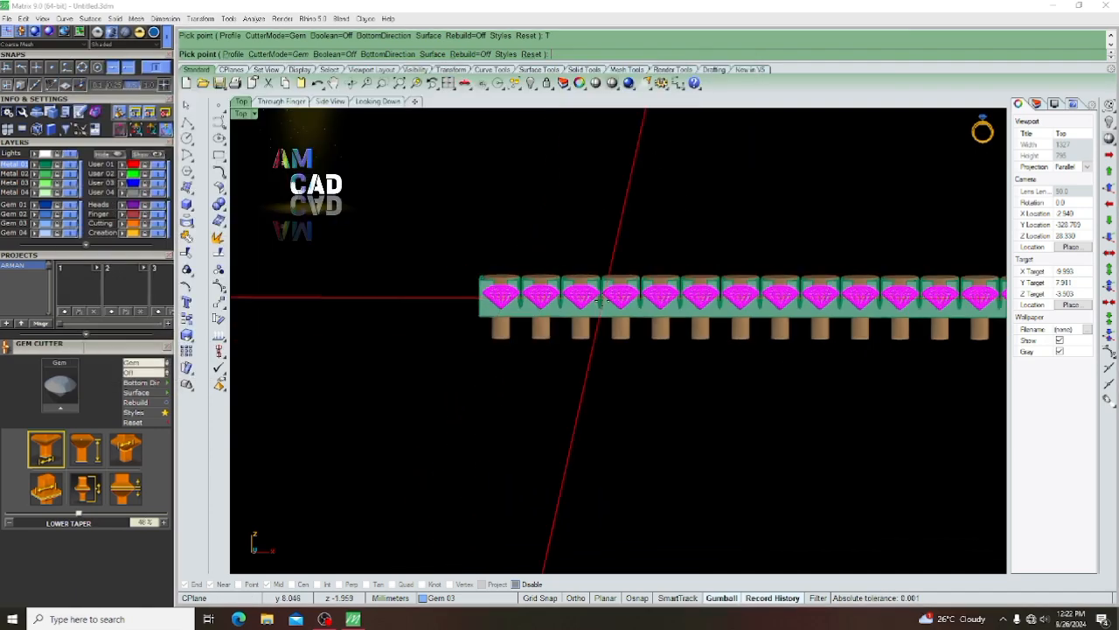
ctrl+shift+right_drag(603, 254, 559, 369)
scroll(557, 369, down, 8)
ctrl+shift+right_drag(738, 324, 807, 376)
scroll(758, 398, up, 16)
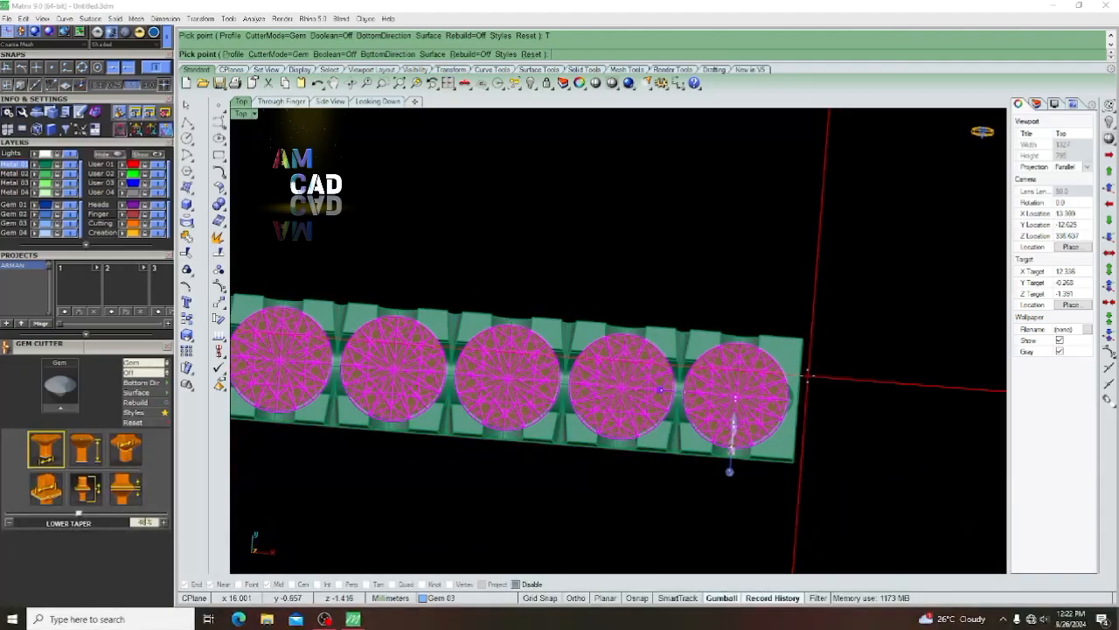
scroll(773, 409, up, 6)
scroll(764, 428, down, 6)
scroll(794, 447, up, 10)
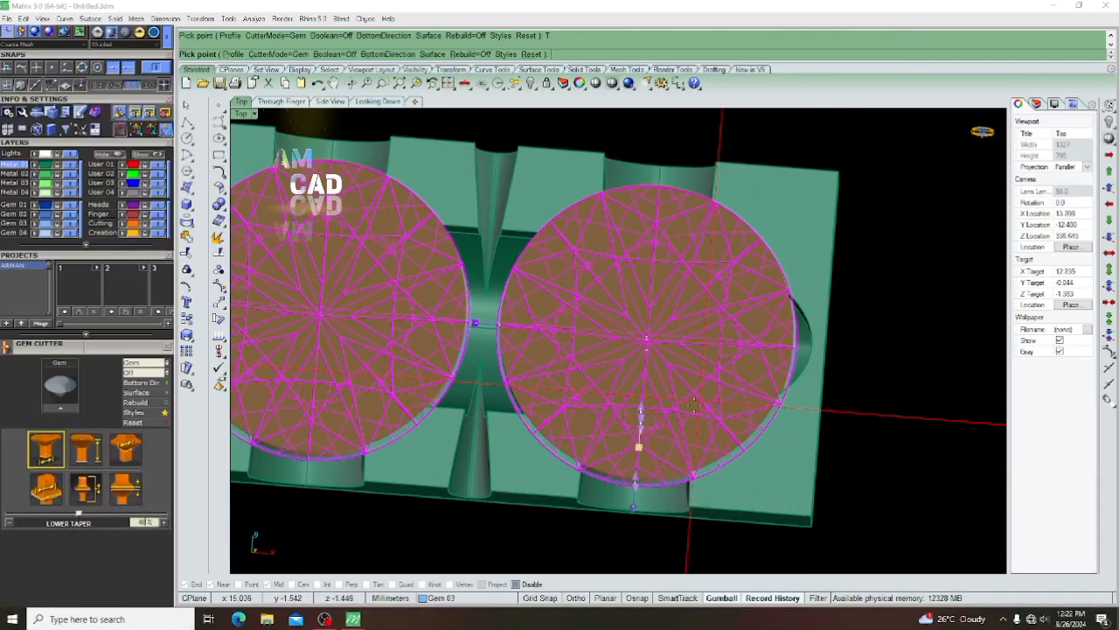
scroll(708, 399, down, 4)
mouse_move(692, 384)
ctrl+shift+right_down()
mouse_move(669, 392)
mouse_move(687, 368)
ctrl+shift+right_up()
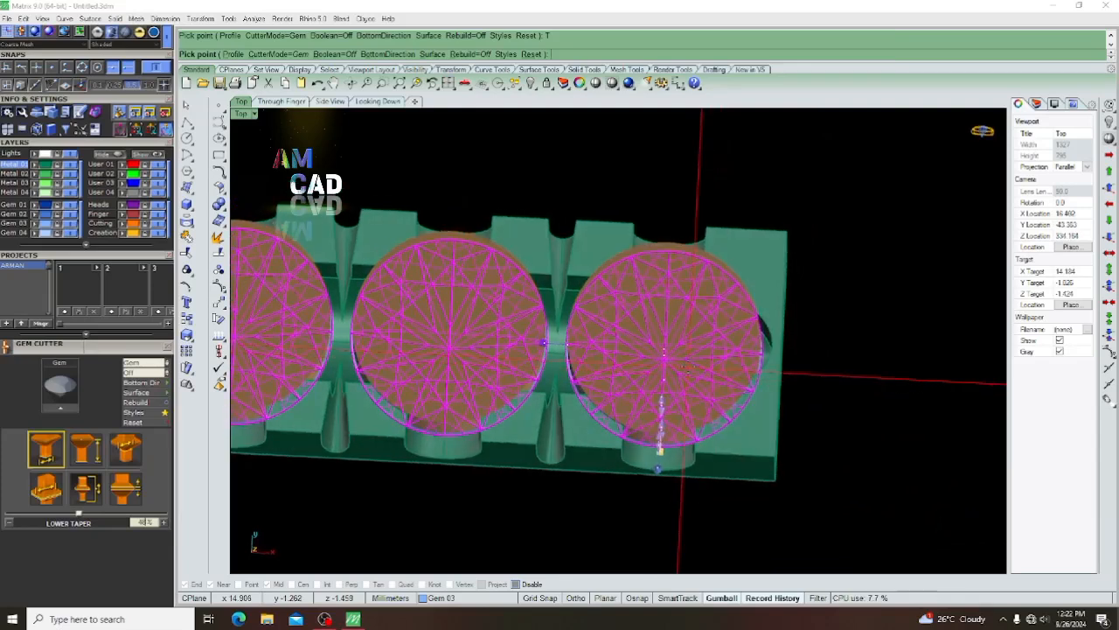
Set the gem cutters' girdle scale to about 95% and create the cutters as solids
click(45, 488)
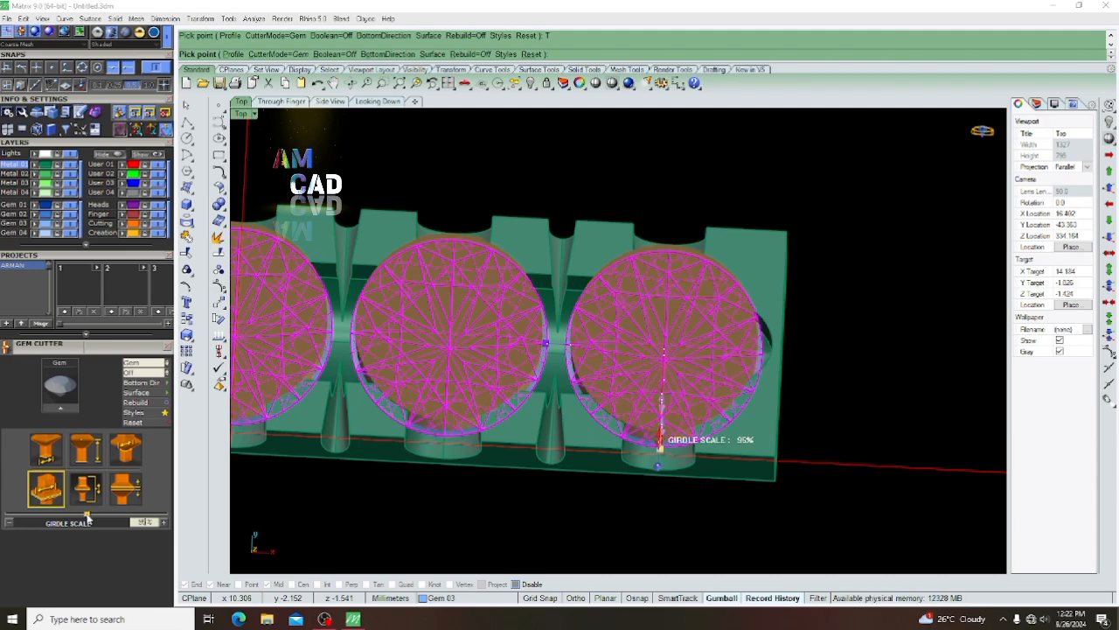
scroll(598, 371, down, 6)
right_drag(598, 368, 597, 398)
right_click(597, 399)
right_drag(623, 435, 634, 384)
scroll(639, 380, up, 5)
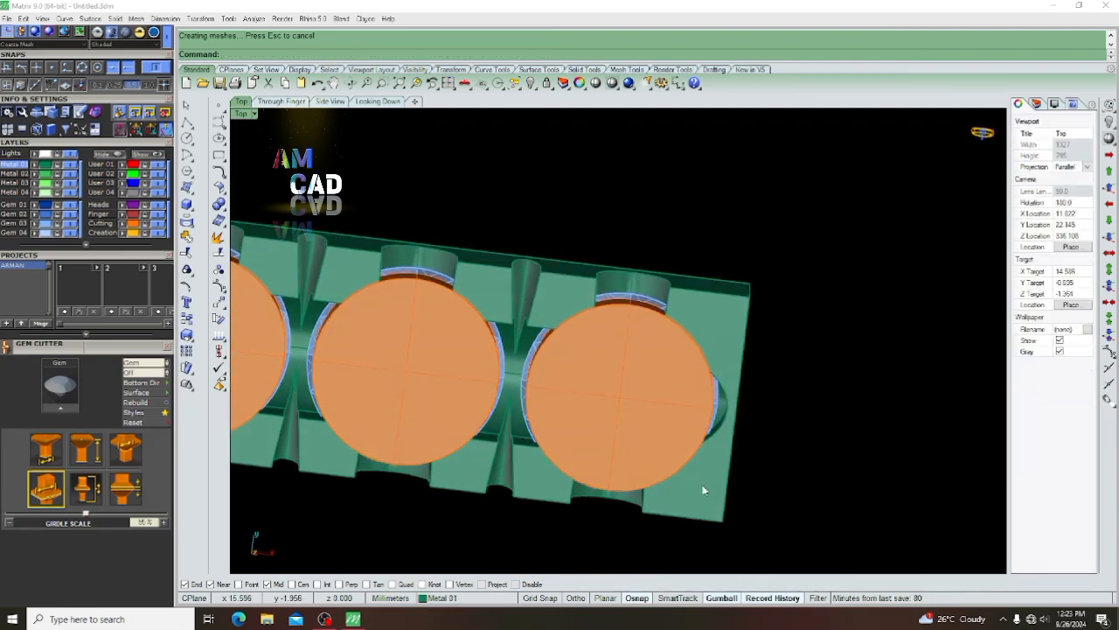
Subtract all the gem cutters from the bar with a Boolean difference
key(ctrl+F1)
scroll(660, 386, down, 10)
scroll(660, 387, up, 4)
scroll(583, 364, up, 6)
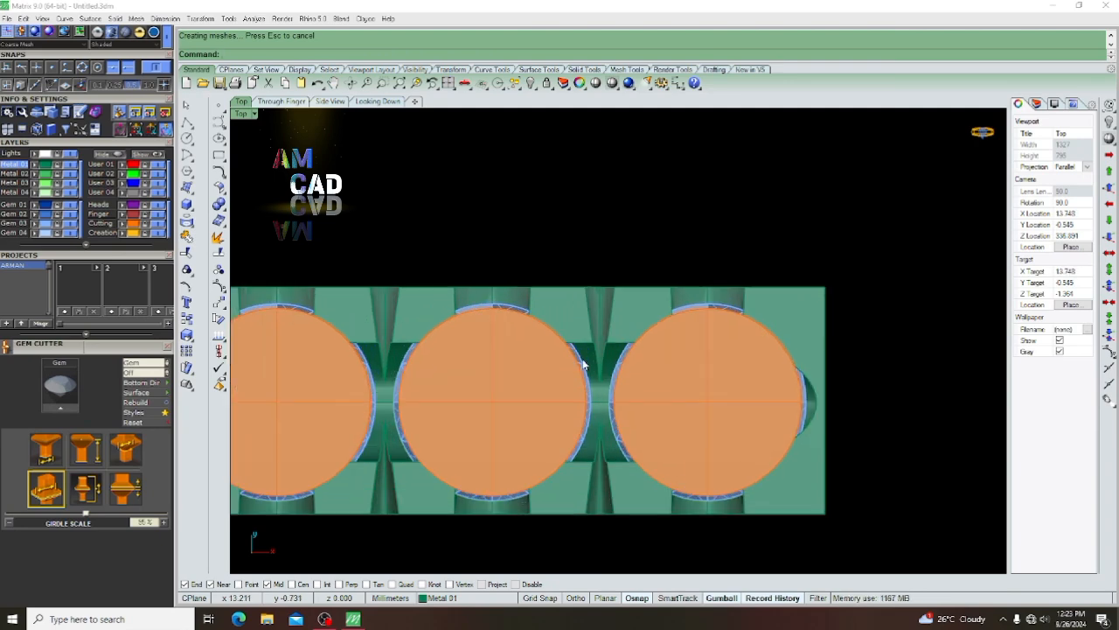
click(612, 316)
scroll(612, 315, down, 5)
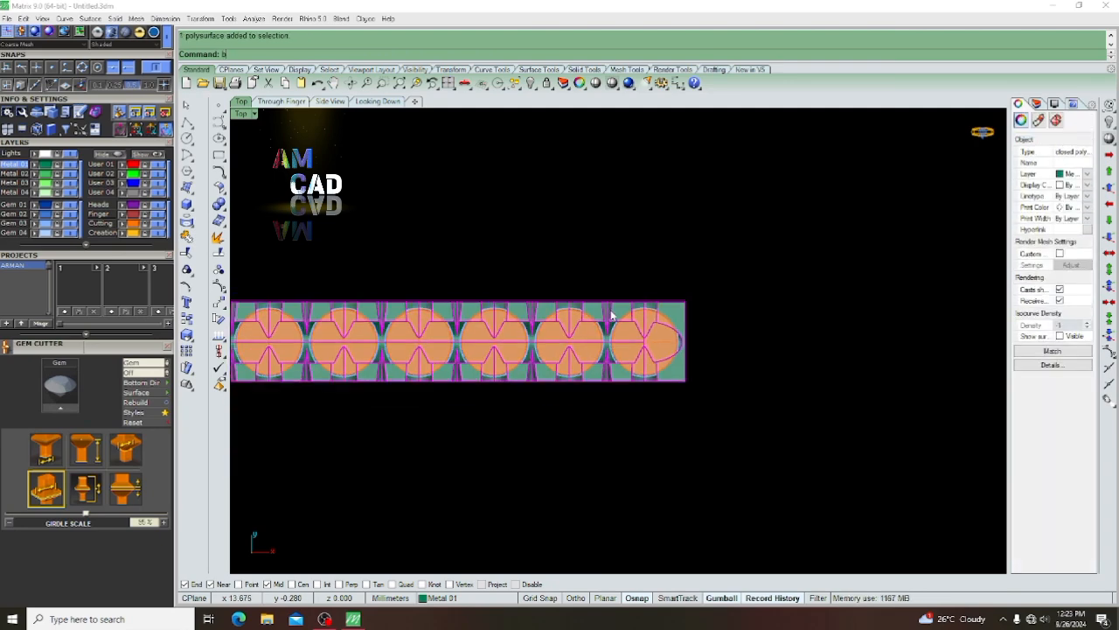
click(592, 336)
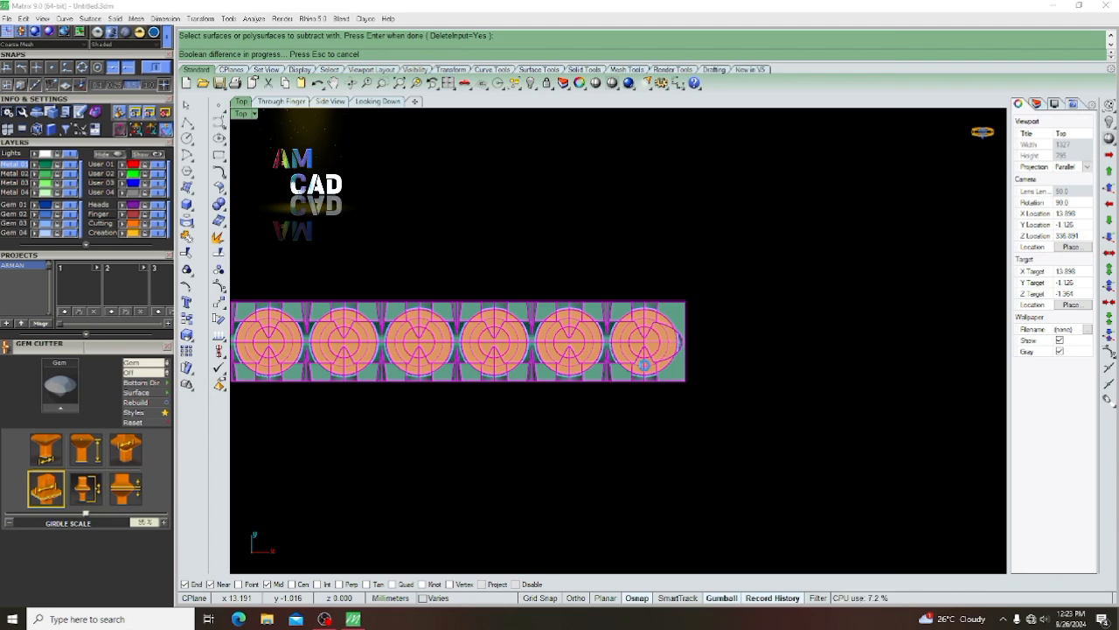
Examine the cut seats and pilot holes from above, from the side and from the underside of the bar
scroll(600, 328, up, 6)
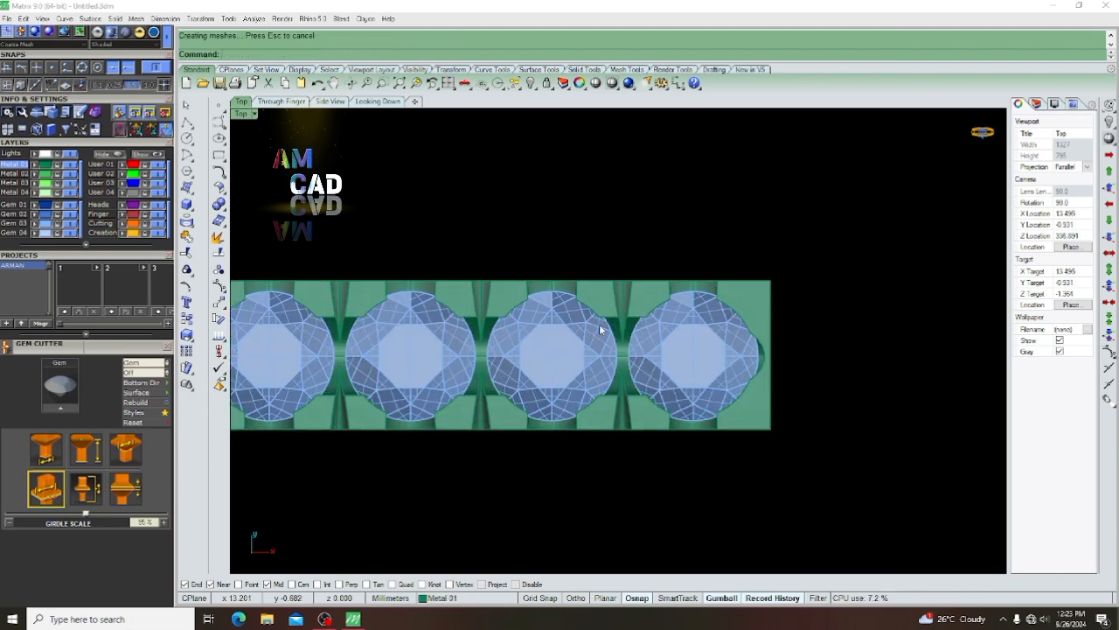
scroll(634, 344, down, 8)
ctrl+shift+right_drag(638, 365, 641, 268)
scroll(610, 325, down, 10)
ctrl+shift+right_drag(610, 327, 552, 289)
scroll(510, 320, up, 15)
ctrl+shift+right_drag(510, 320, 617, 622)
scroll(582, 411, down, 9)
scroll(577, 492, down, 10)
ctrl+shift+right_drag(577, 494, 587, 411)
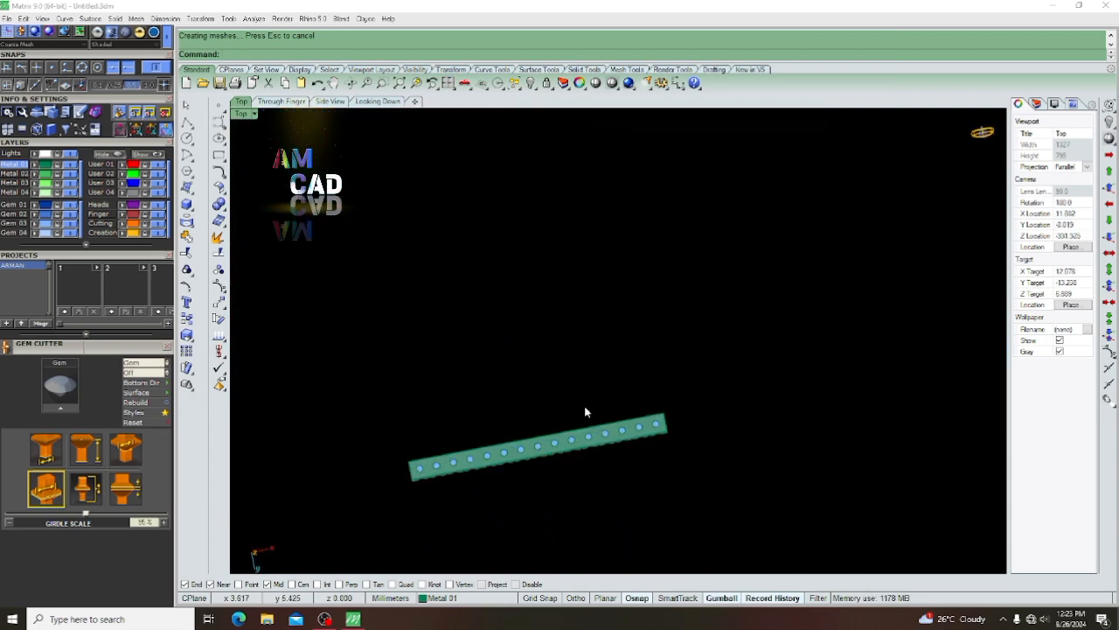
scroll(489, 416, up, 8)
scroll(495, 408, down, 4)
ctrl+shift+right_drag(608, 328, 597, 506)
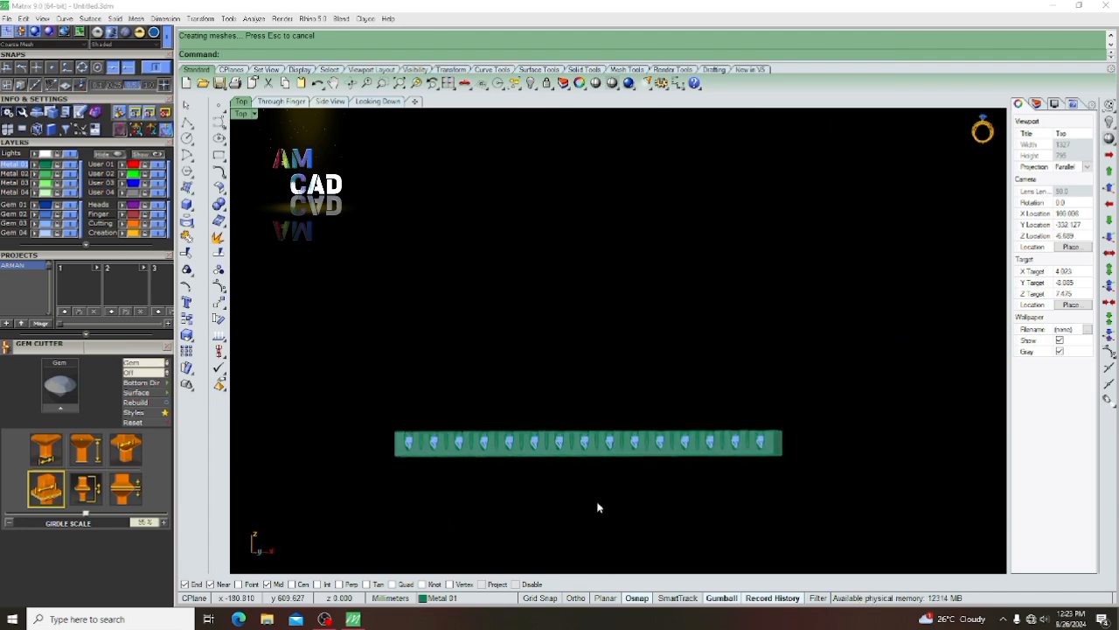
key(ctrl+F1)
scroll(583, 336, down, 2)
right_drag(553, 220, 548, 331)
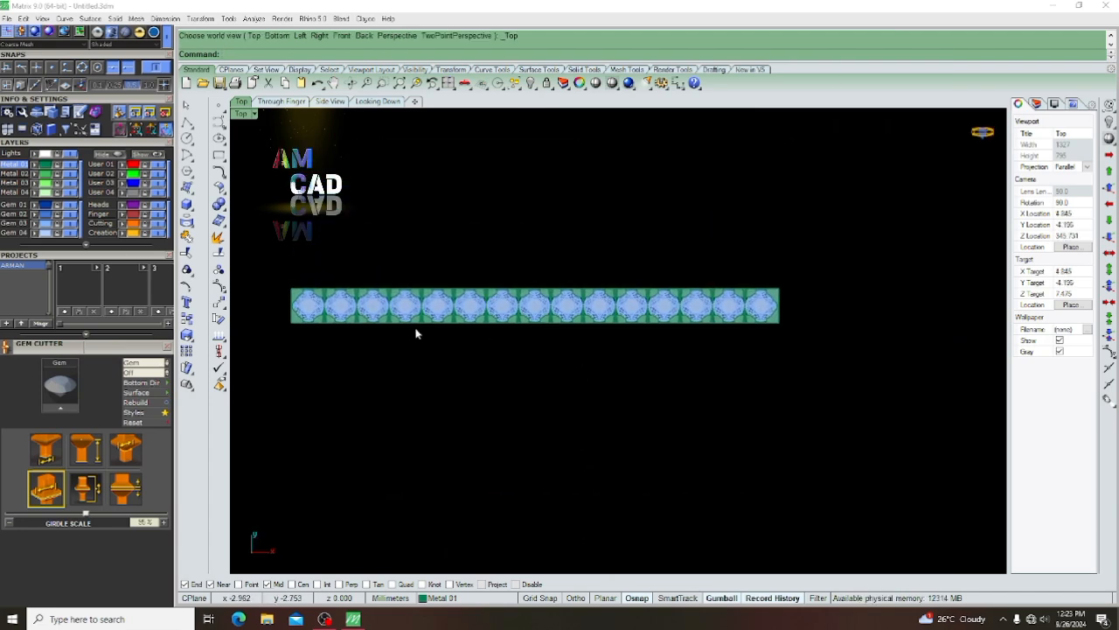
Polar-array the bar with its gems using 6 items over a 360-degree fill angle
scroll(418, 332, up, 6)
scroll(433, 331, down, 6)
right_drag(435, 328, 444, 364)
scroll(559, 402, down, 3)
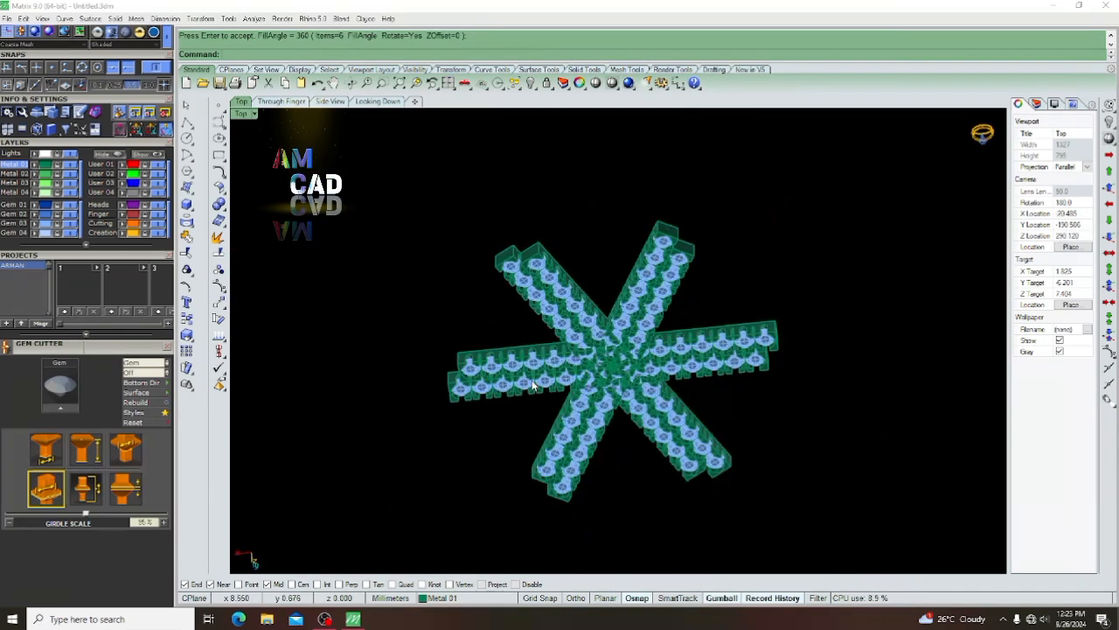
Examine the arrayed bars from the top, checking the centre and how the ends of neighbouring bars line up
key(ctrl+F1)
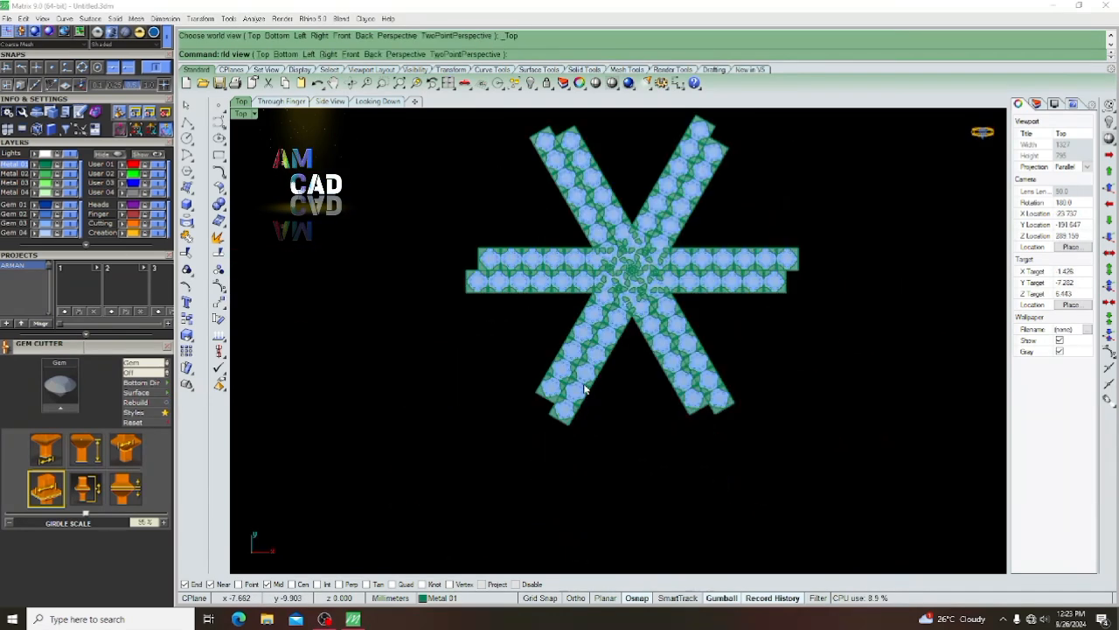
scroll(687, 357, up, 6)
right_drag(656, 216, 614, 318)
scroll(614, 320, down, 4)
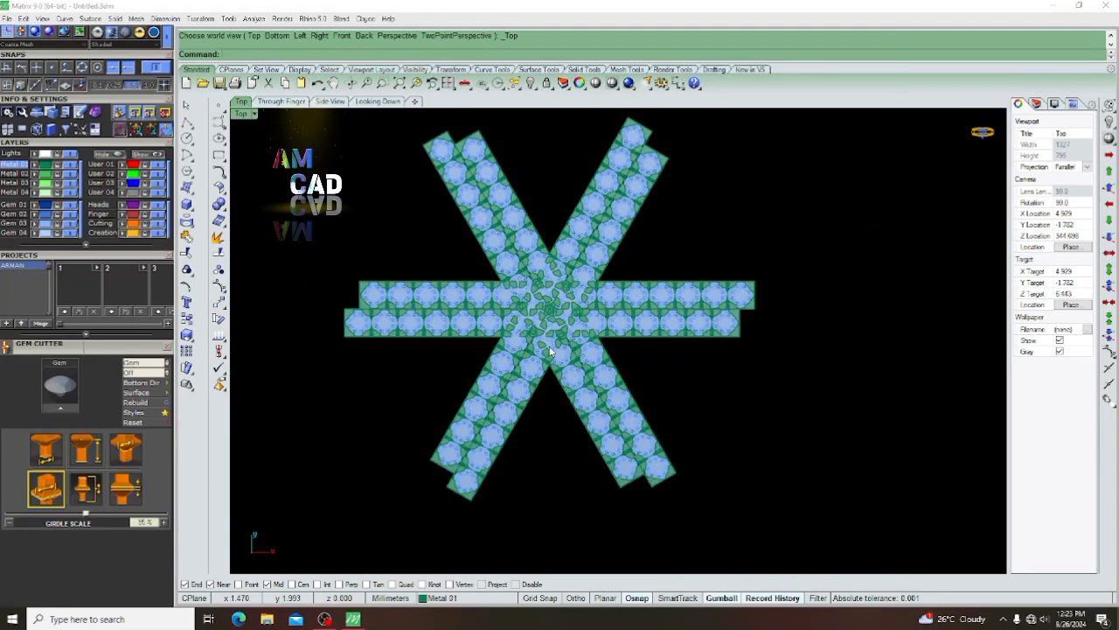
scroll(548, 323, up, 6)
scroll(599, 383, down, 3)
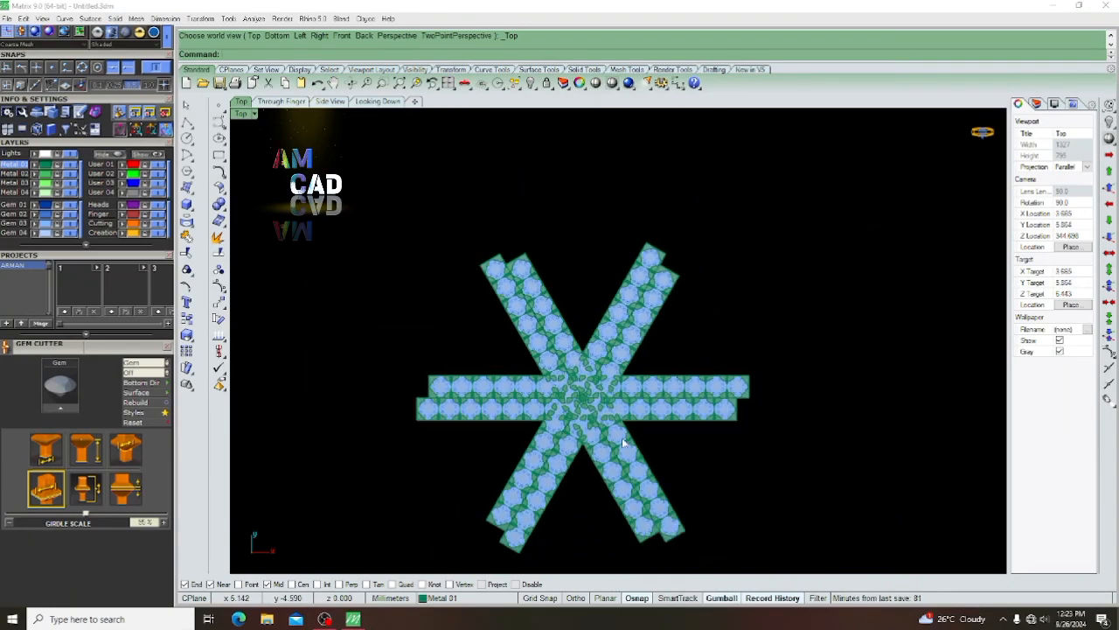
scroll(592, 283, up, 7)
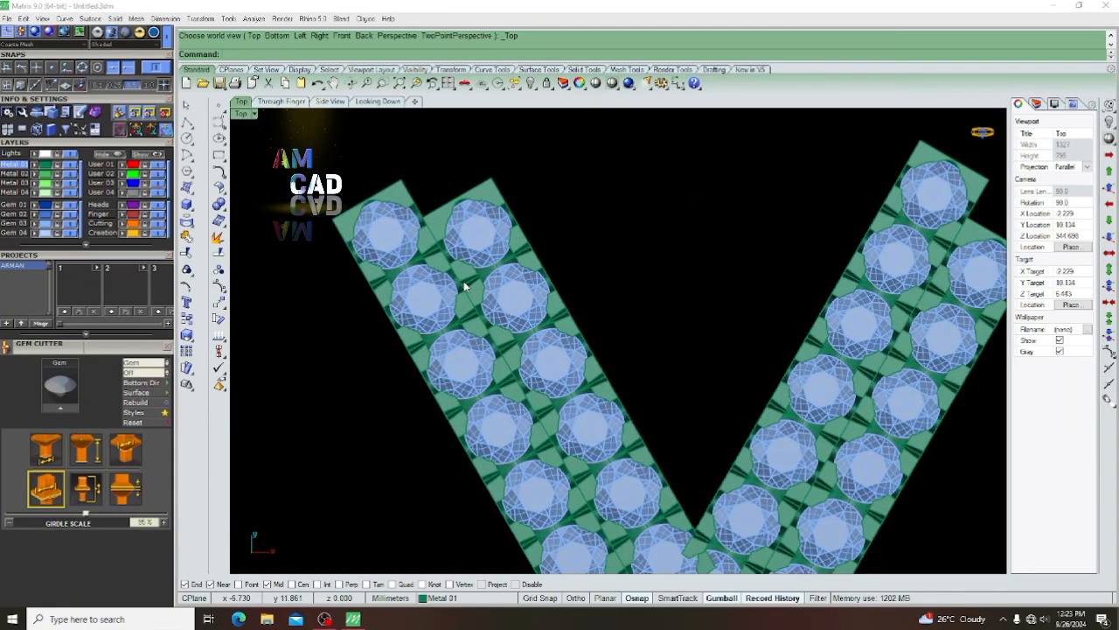
scroll(466, 287, down, 5)
scroll(597, 400, up, 3)
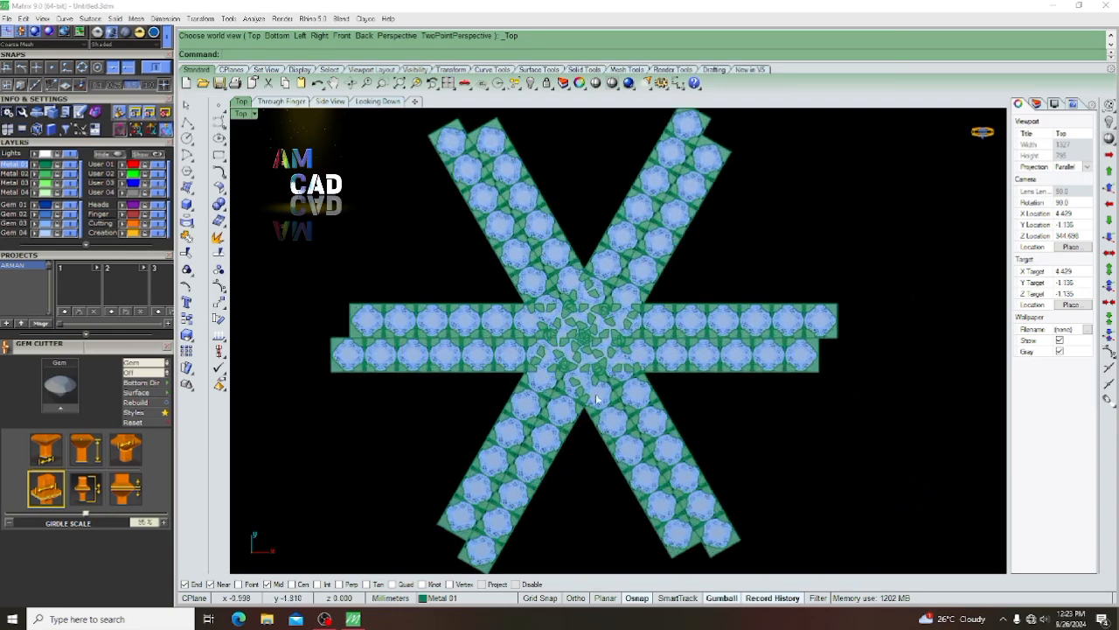
Try to shift one diagonal gem row with the gumball aligned to the object, and undo the move
click(597, 400)
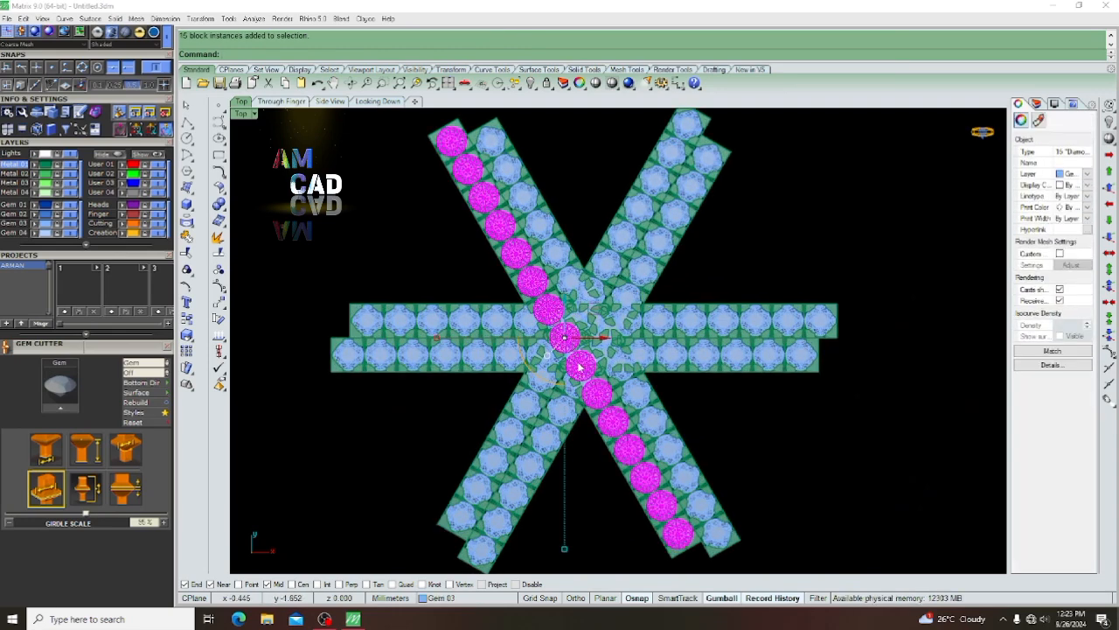
scroll(579, 367, down, 4)
scroll(599, 362, up, 4)
click(621, 400)
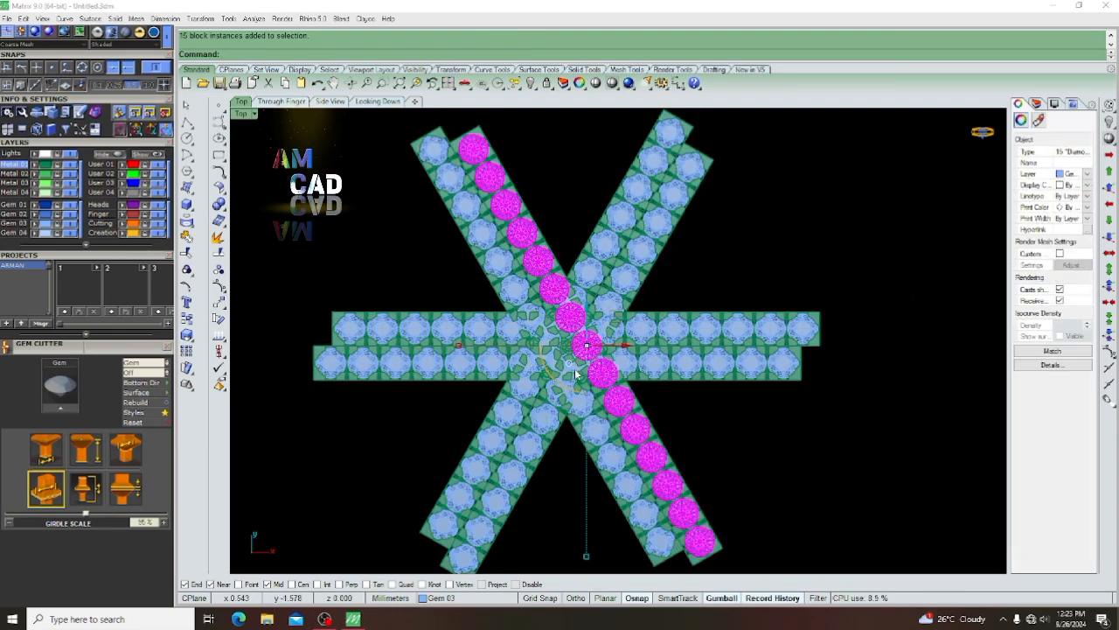
click(571, 368)
click(603, 281)
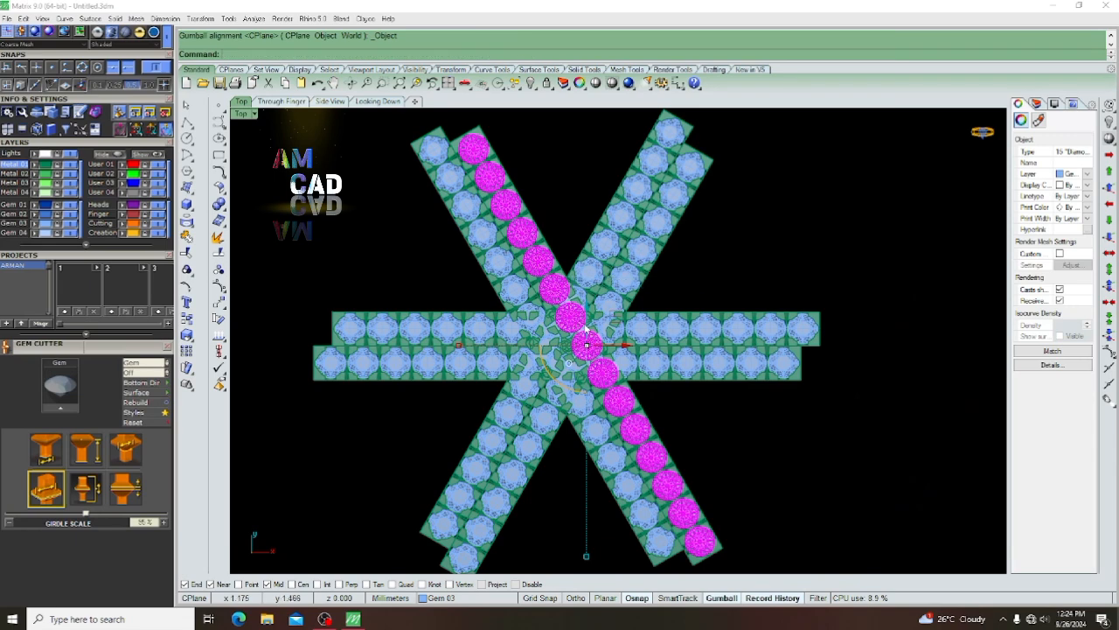
drag(610, 315, 631, 348)
key(ctrl+z)
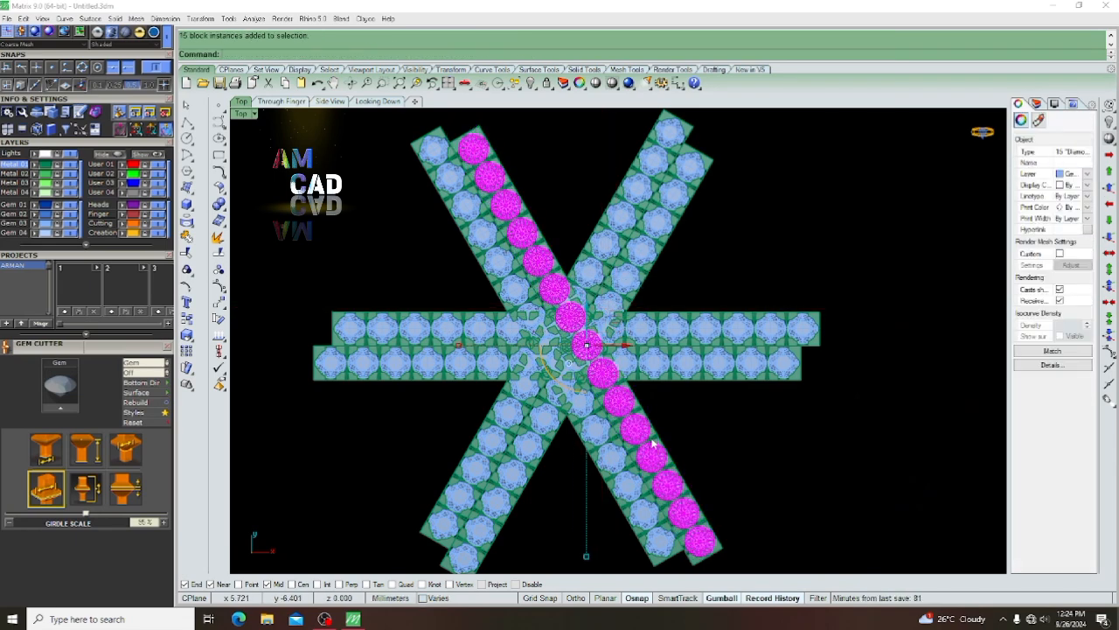
Move that gem row together with its bar along its length until the ends are flush with the neighbouring bar
shift+click(655, 441)
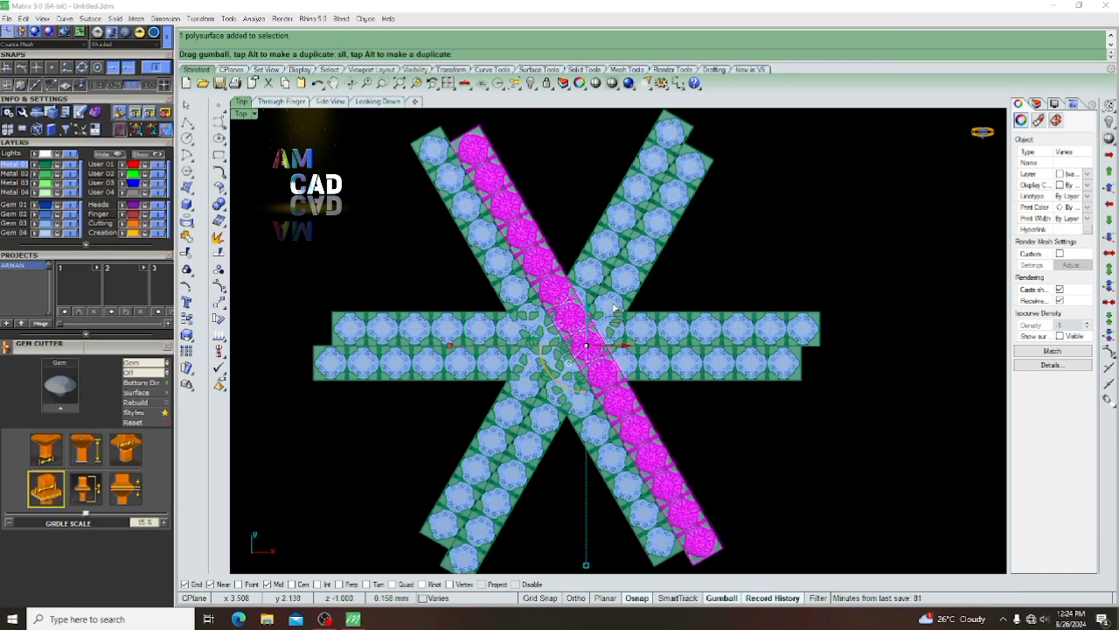
drag(614, 308, 614, 306)
scroll(639, 388, down, 2)
key(Escape)
scroll(570, 388, up, 3)
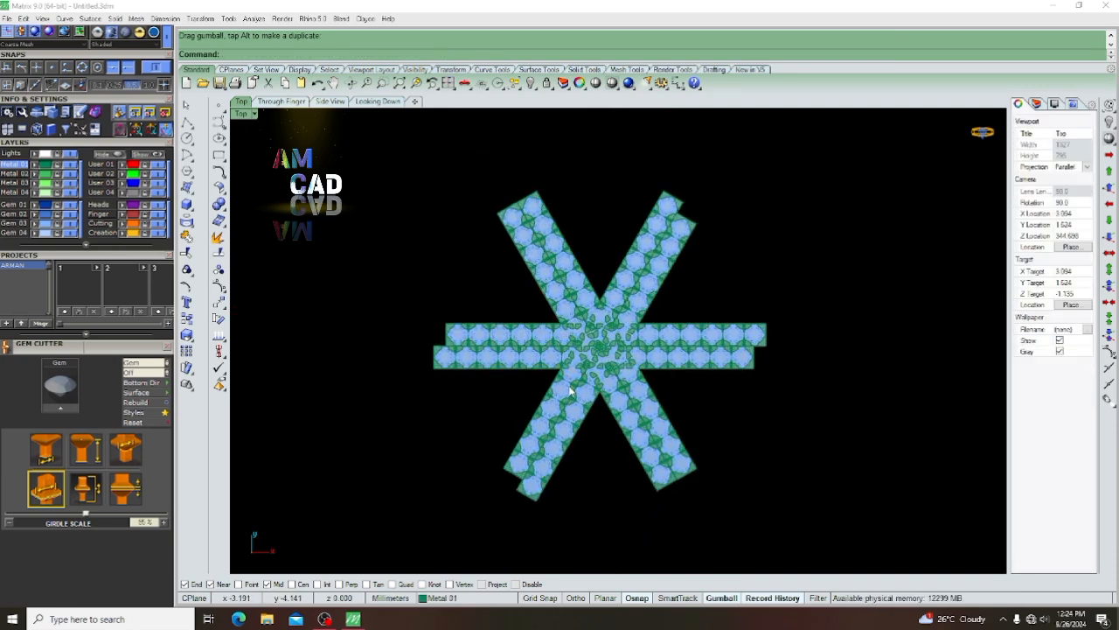
Delete the other diagonal pair and the horizontal pair of bars with their gems, keeping only the aligned pair
drag(511, 432, 510, 432)
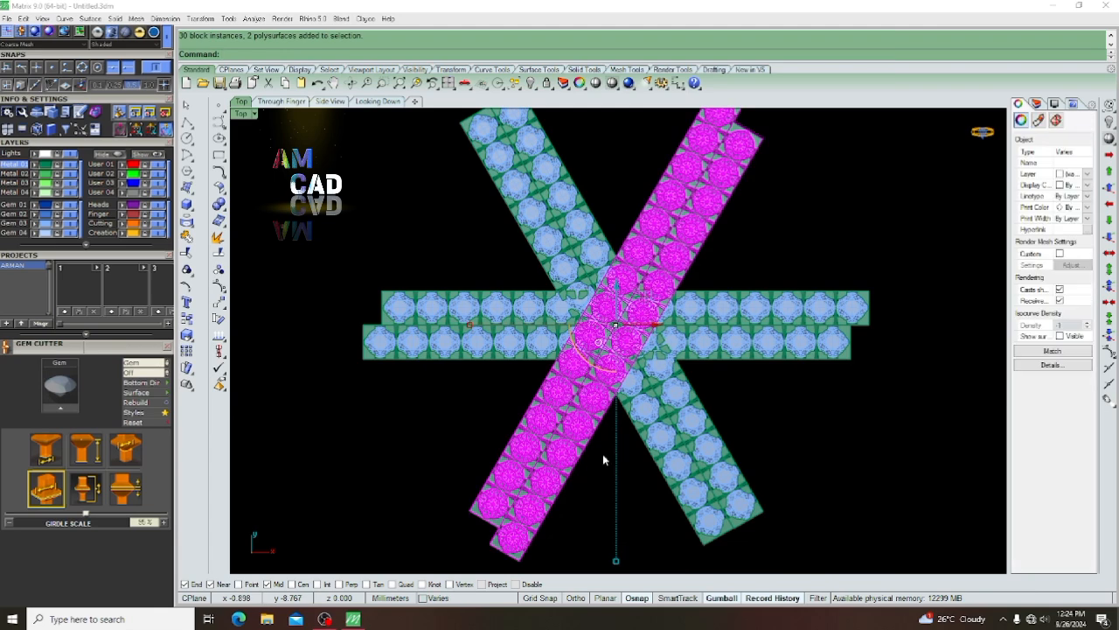
key(Delete)
drag(461, 273, 422, 395)
key(Delete)
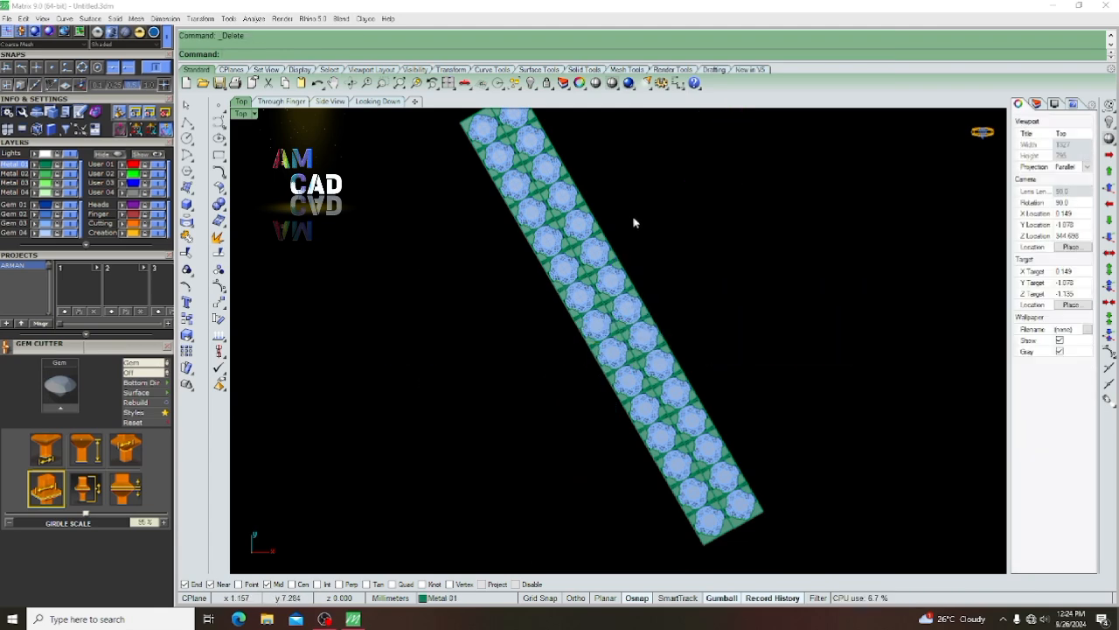
Polar-array the aligned double bar with its gems around the origin using 6 items over 360 degrees
key(ctrl+a)
text(A)
key(Return)
text(0)
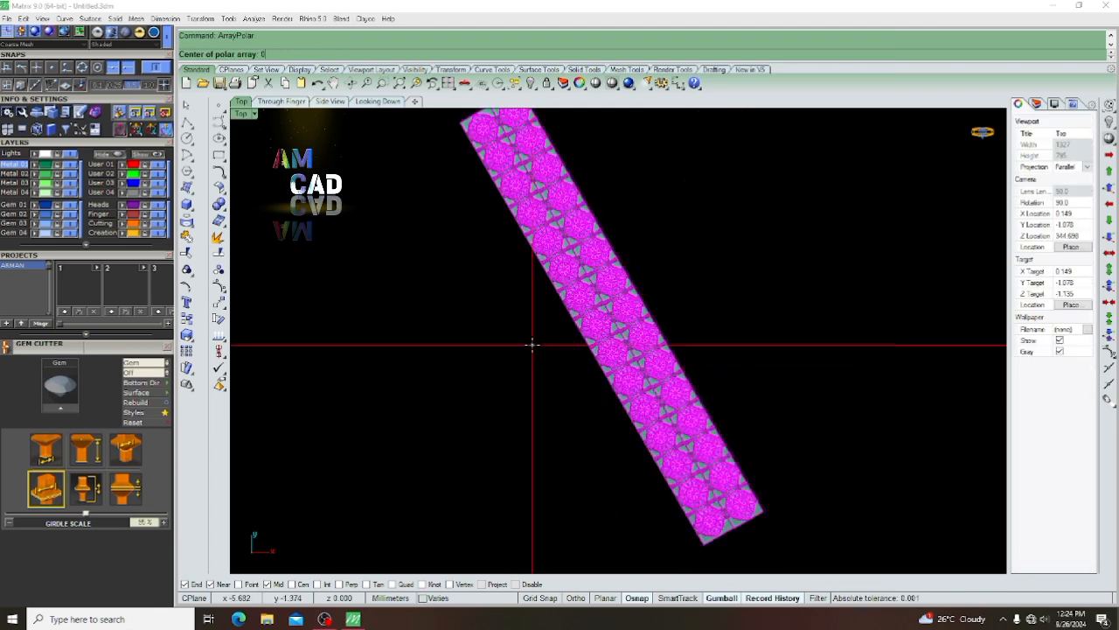
key(Return)
text(6)
key(Return)
key(Return)
key(Return)
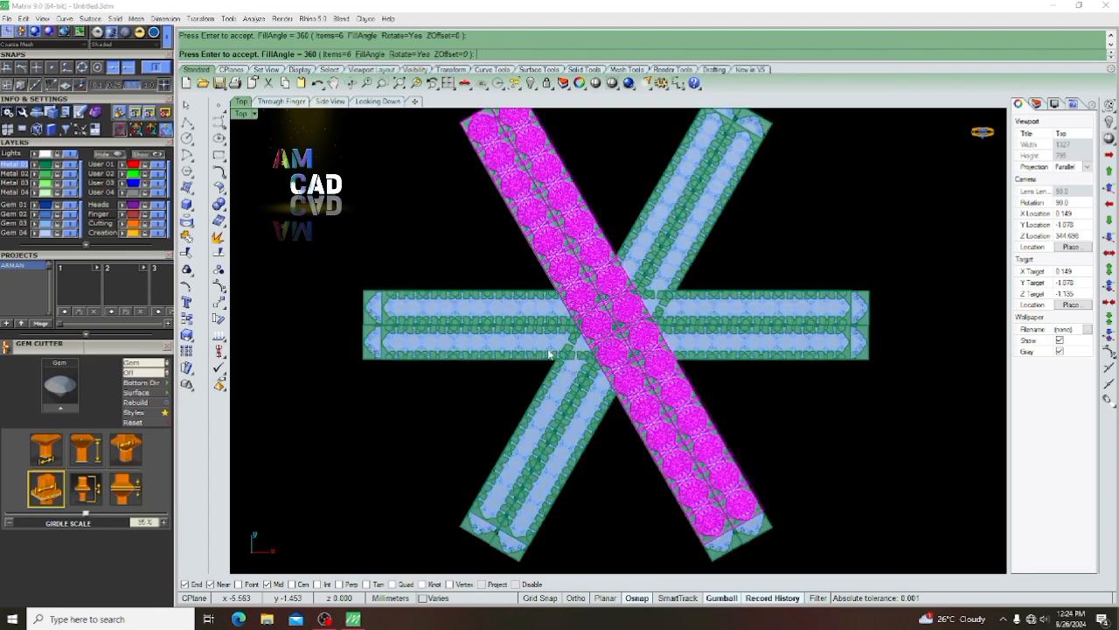